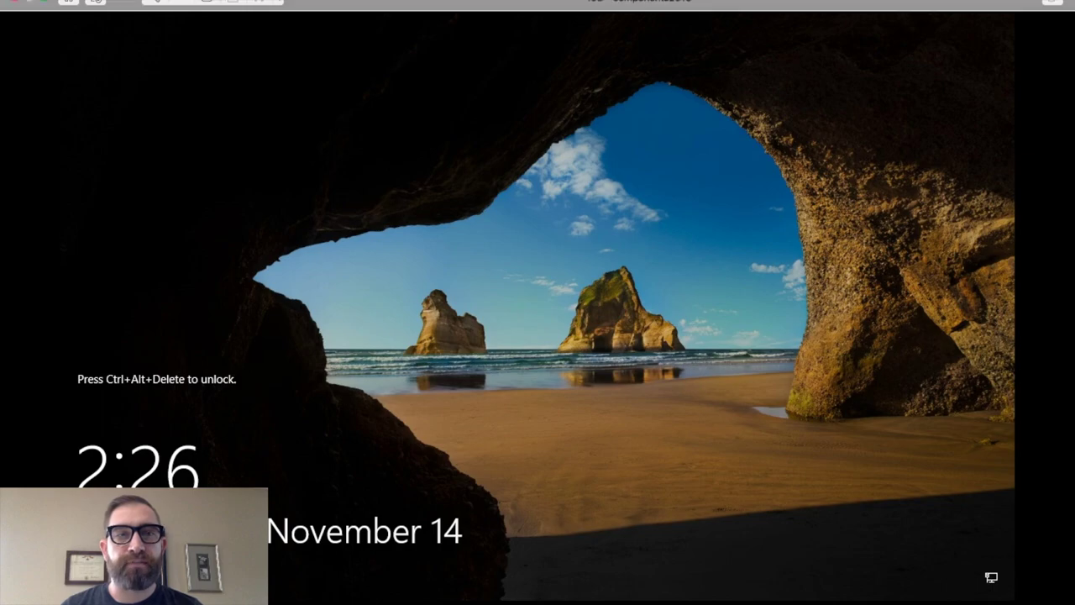
# Unlock the Windows Server VM with Ctrl-Alt-Del and sign in with the account password
pyautogui.click(260, 5)
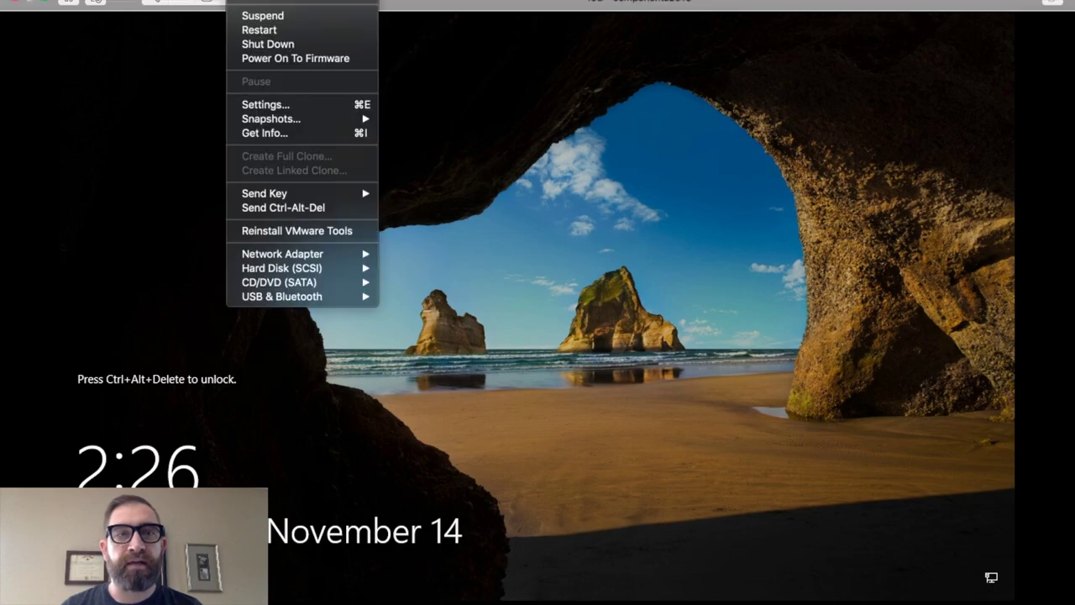
pyautogui.click(309, 210)
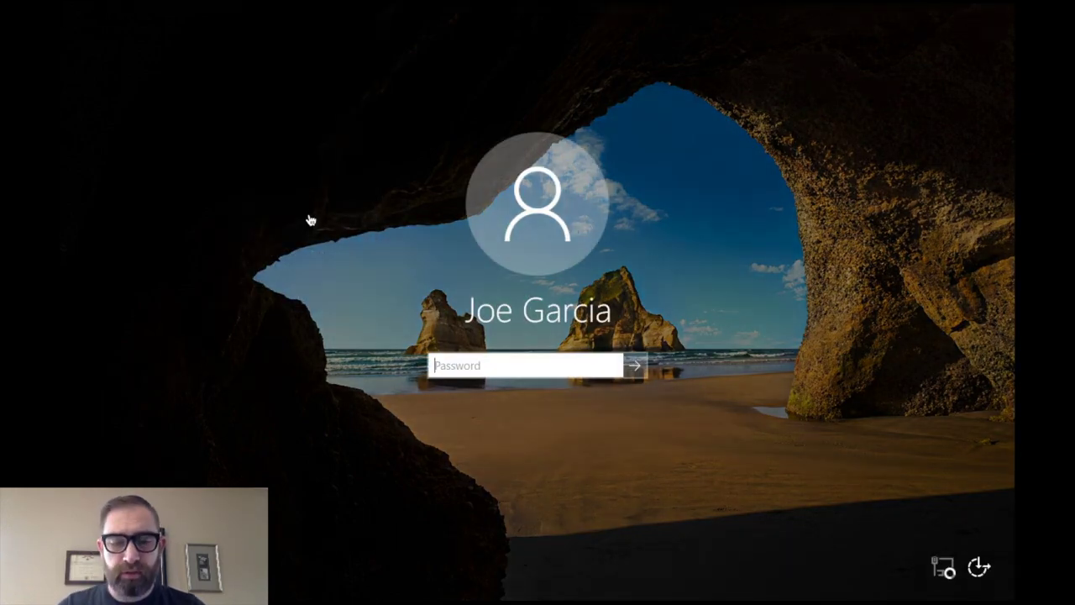
pyautogui.write('*******')
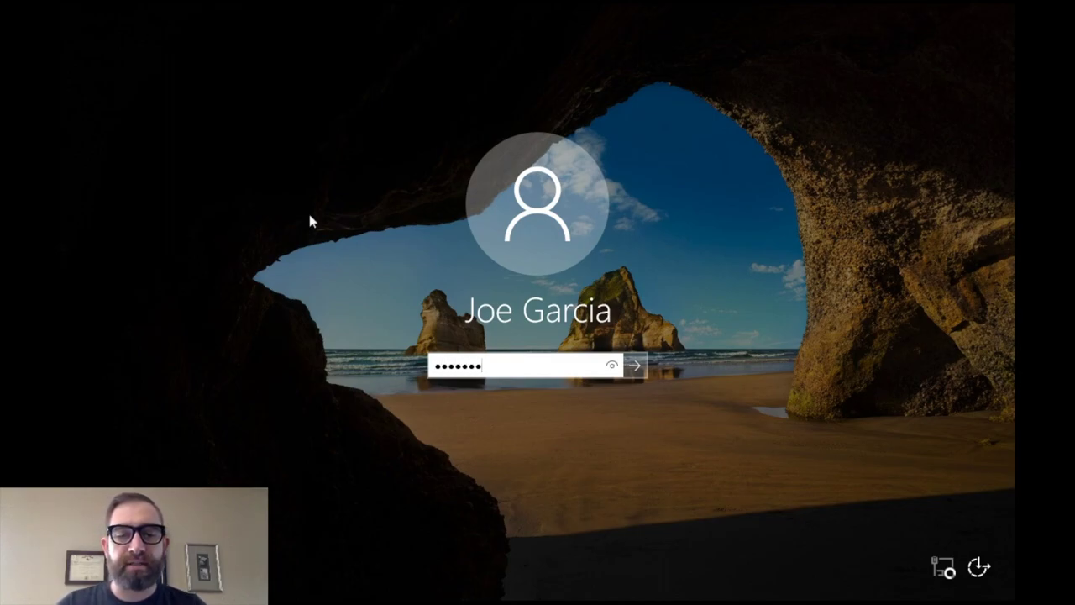
pyautogui.write('*')
pyautogui.press('Return')
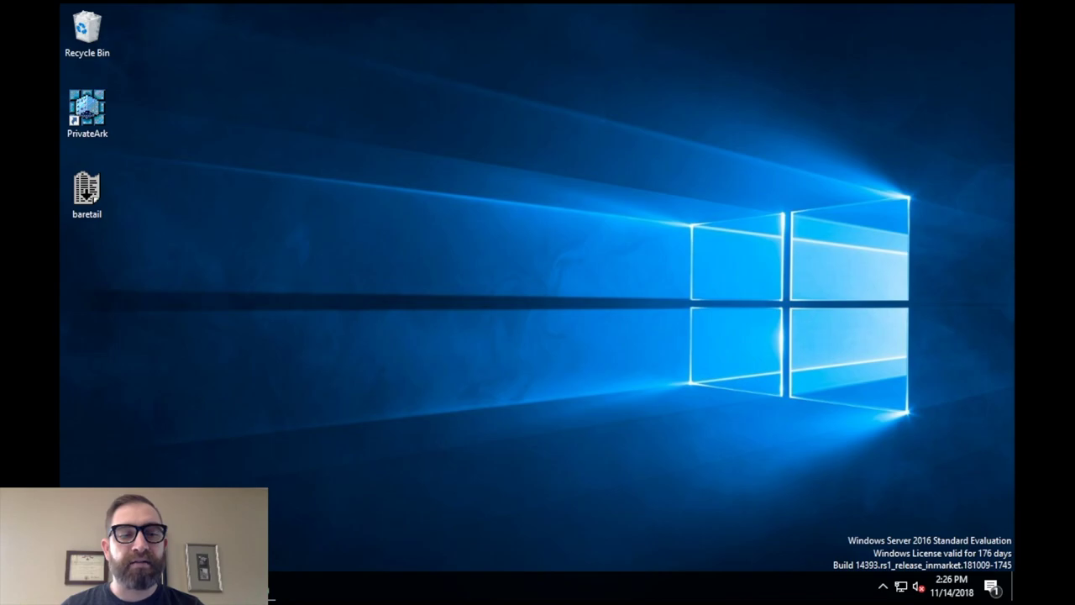
pyautogui.press('super')
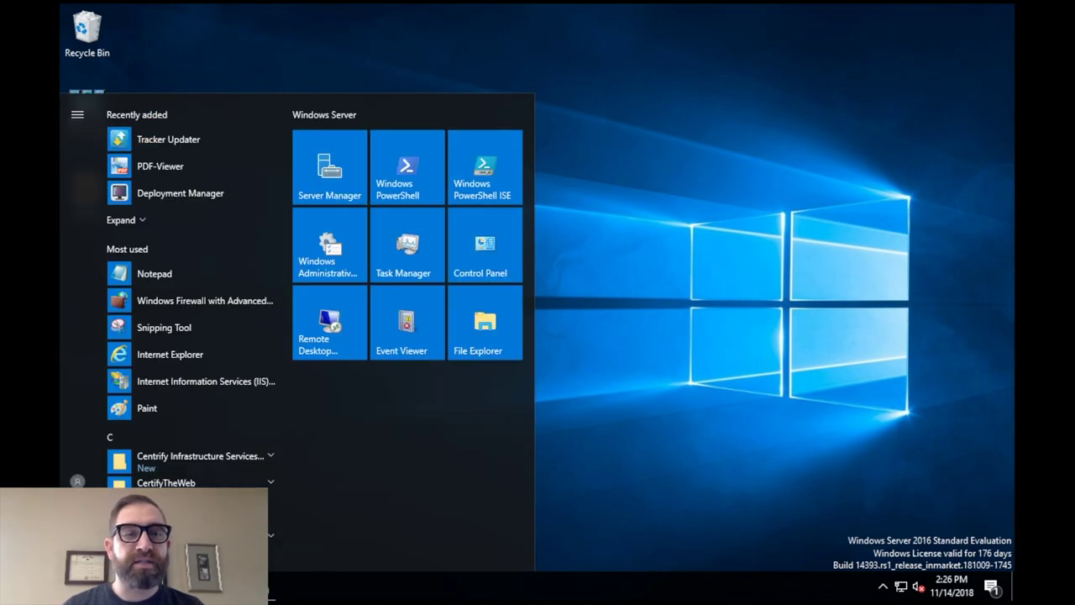
# Launch services.msc from Run and jump to the Duo Security Authentication Proxy Service by typing 'duo'
pyautogui.press('super+x')
pyautogui.press('r')
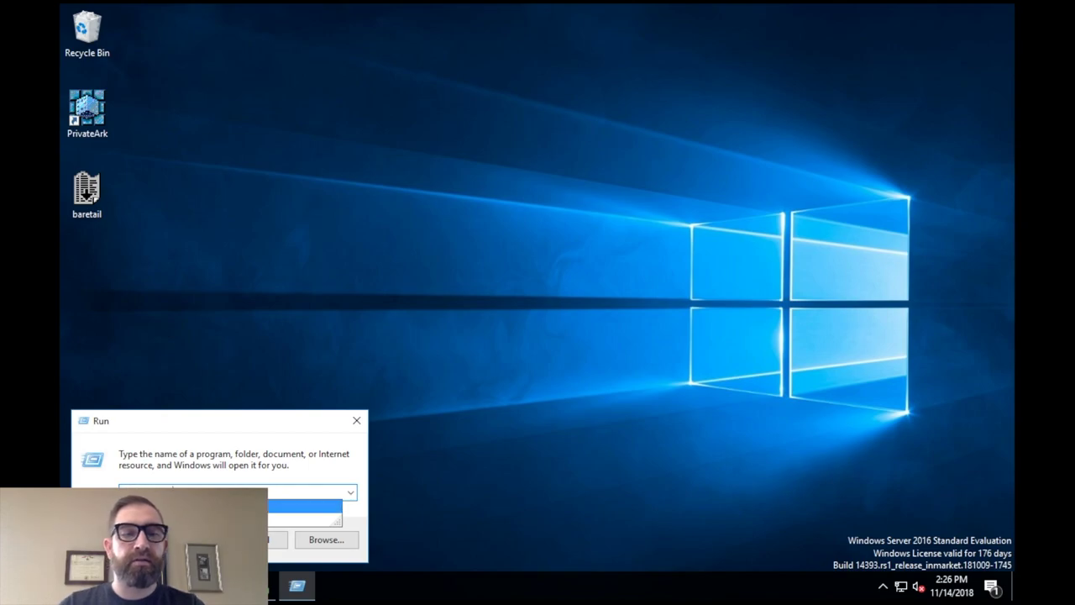
pyautogui.press('Return')
pyautogui.click(453, 286)
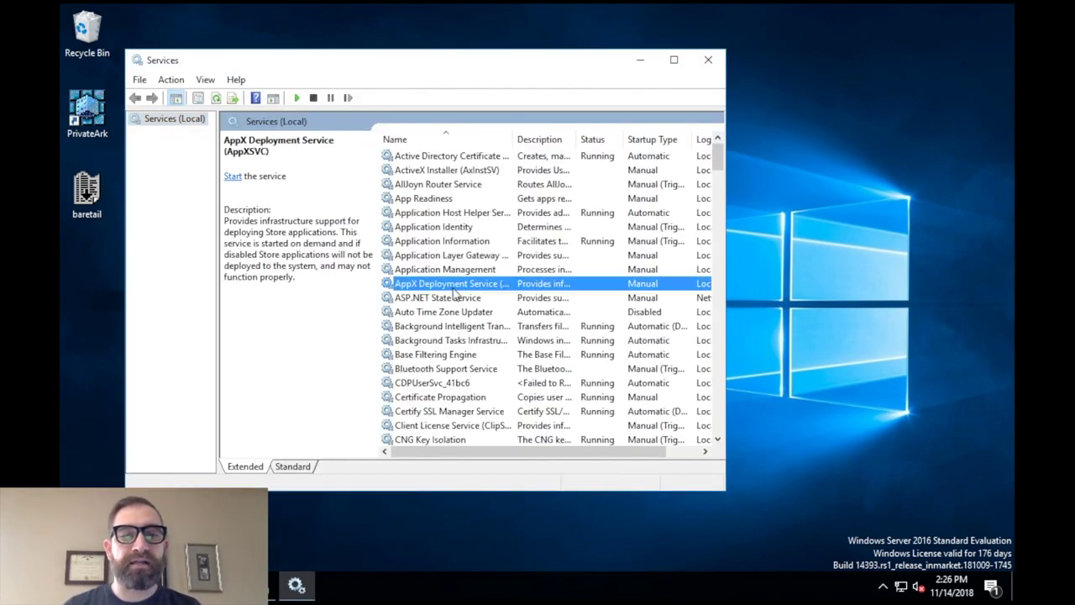
pyautogui.write('duo')
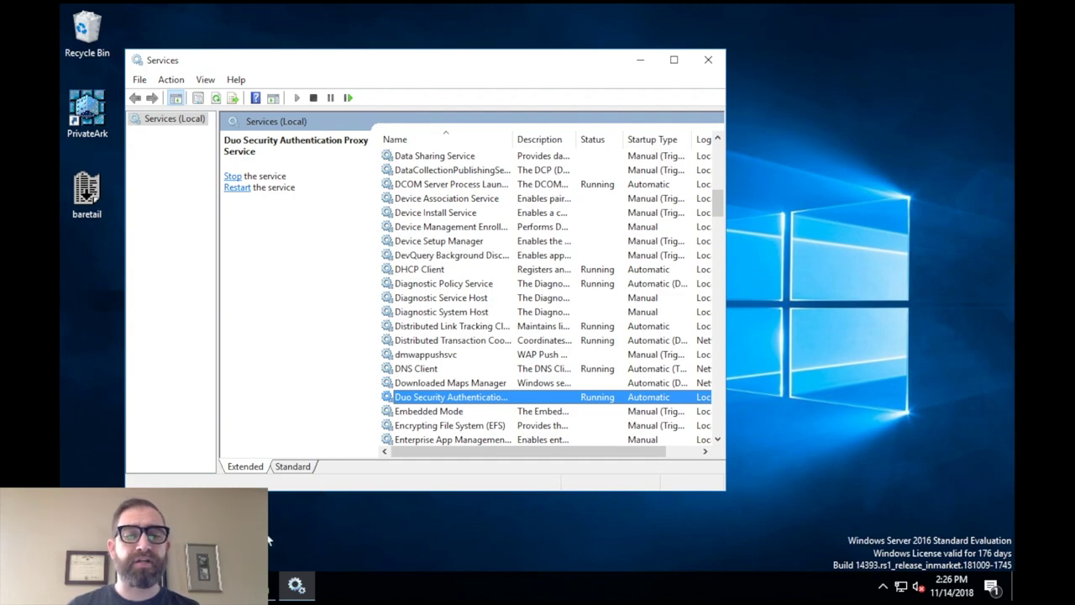
pyautogui.click(20, 588)
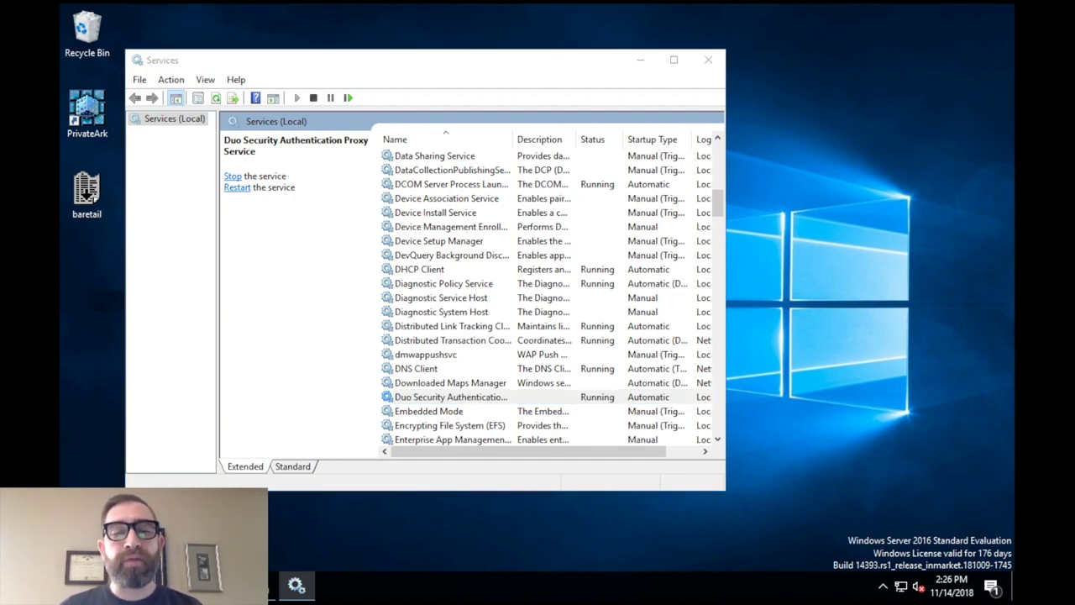
# Open authproxy.cfg from the Duo Security Authentication Proxy conf folder in Notepad
pyautogui.press('super+e')
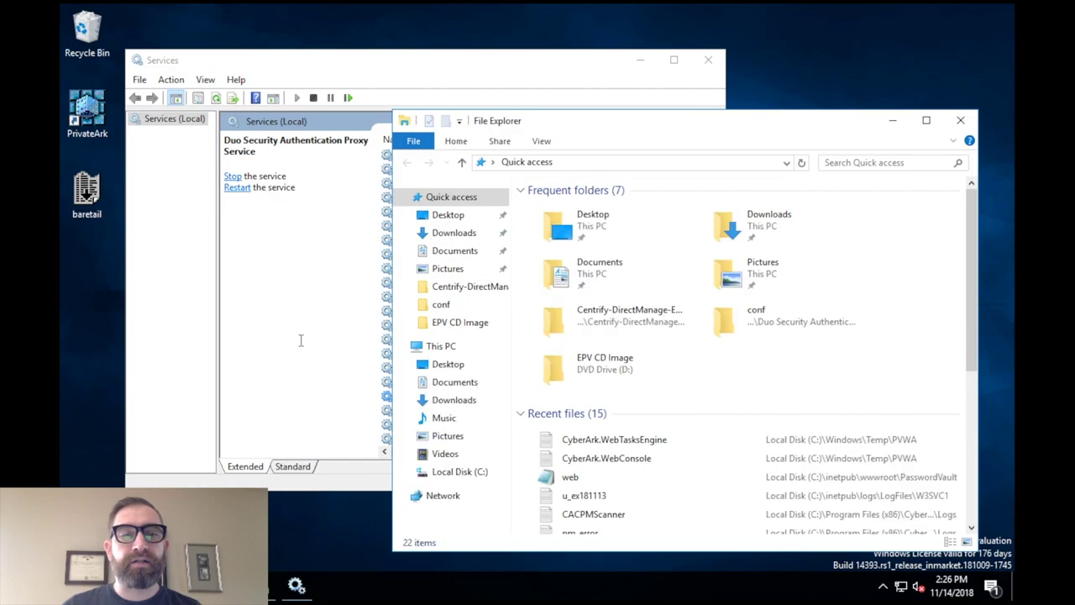
pyautogui.click(448, 308)
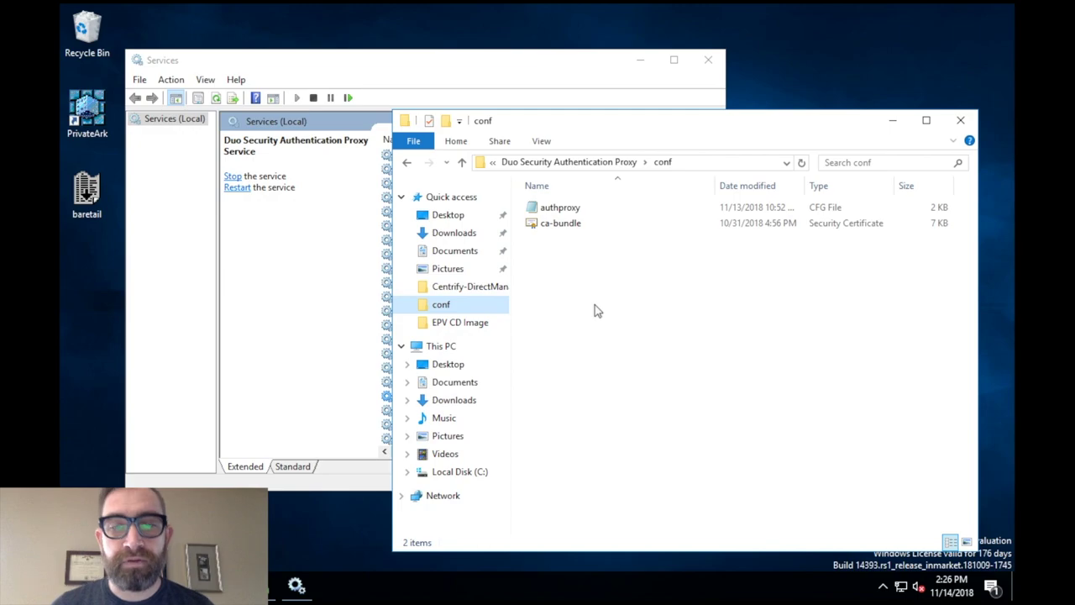
pyautogui.doubleClick(556, 212)
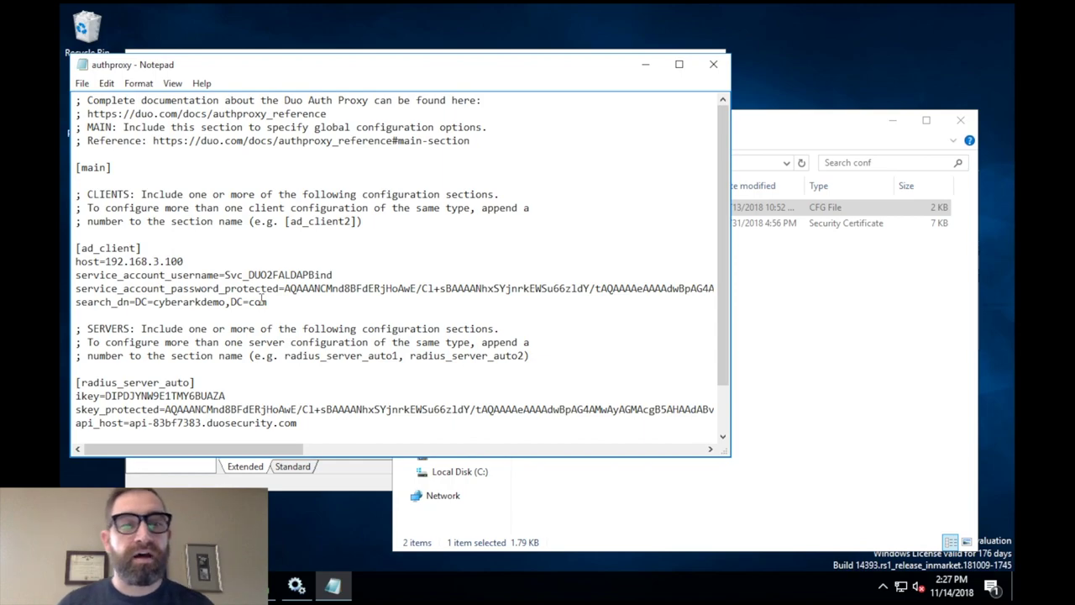
# Scroll authproxy.cfg down to the [radius_server_auto] client=ad_client and port=1812 lines
pyautogui.scroll(-1, 263, 311)
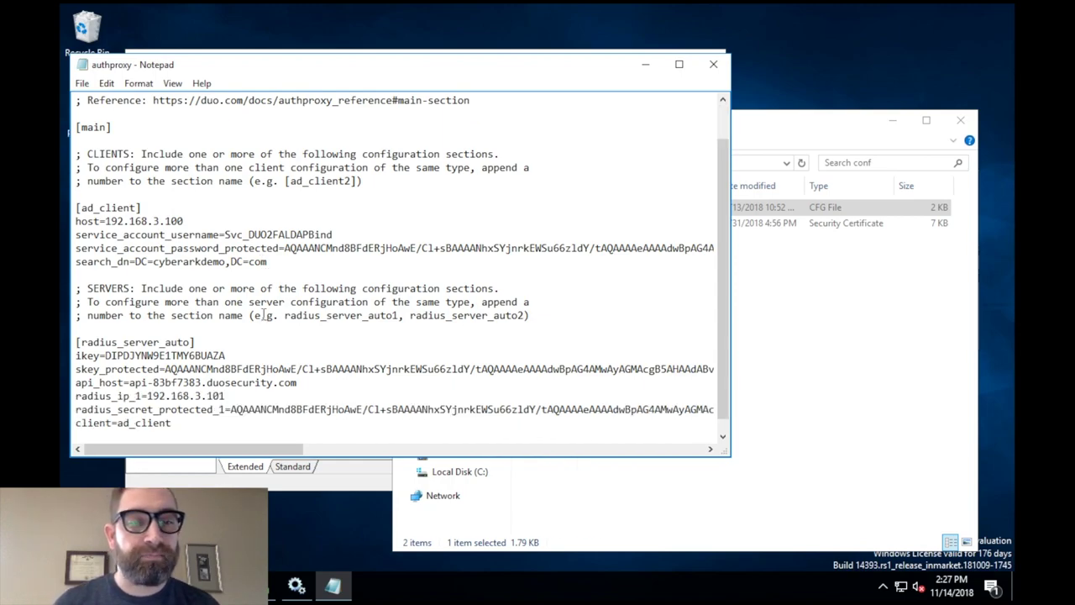
pyautogui.scroll(-1, 263, 315)
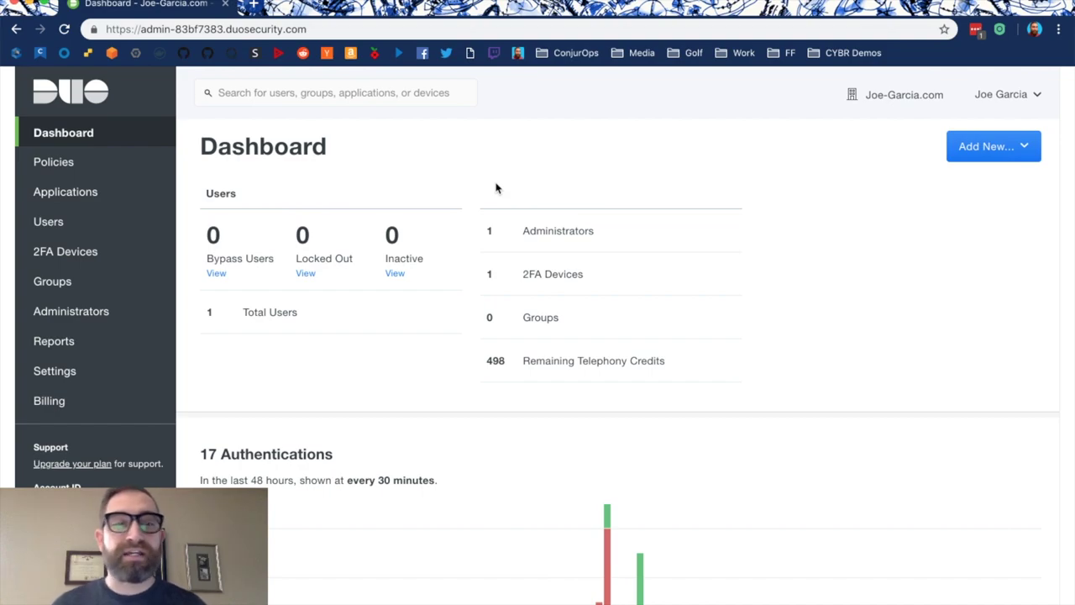
# Open the CyberArk Privileged Account Security LDAP/RADIUS application from Duo's Applications list
pyautogui.click(81, 192)
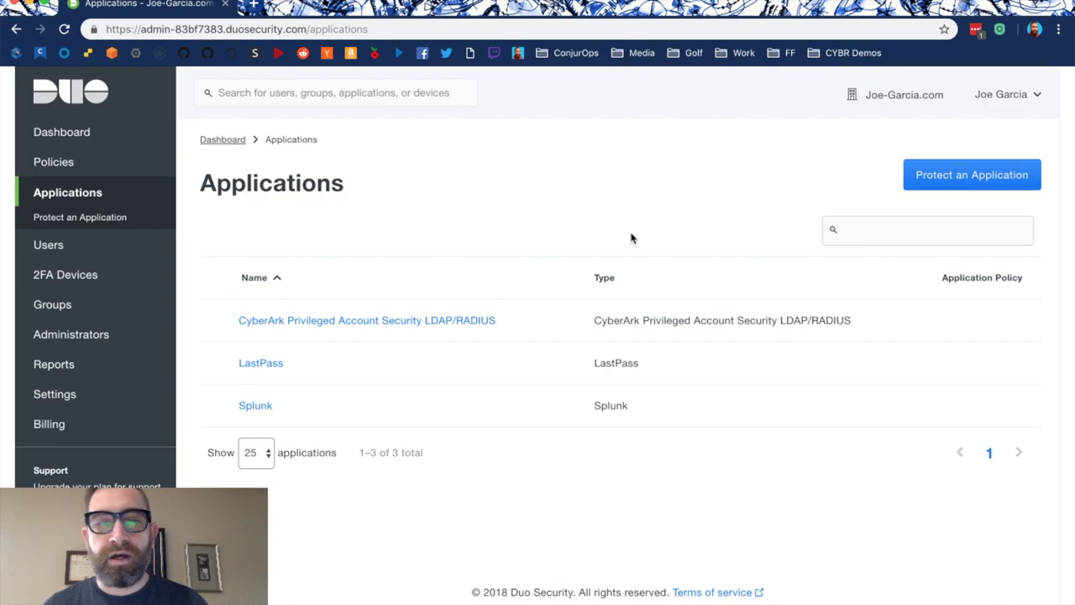
pyautogui.click(406, 323)
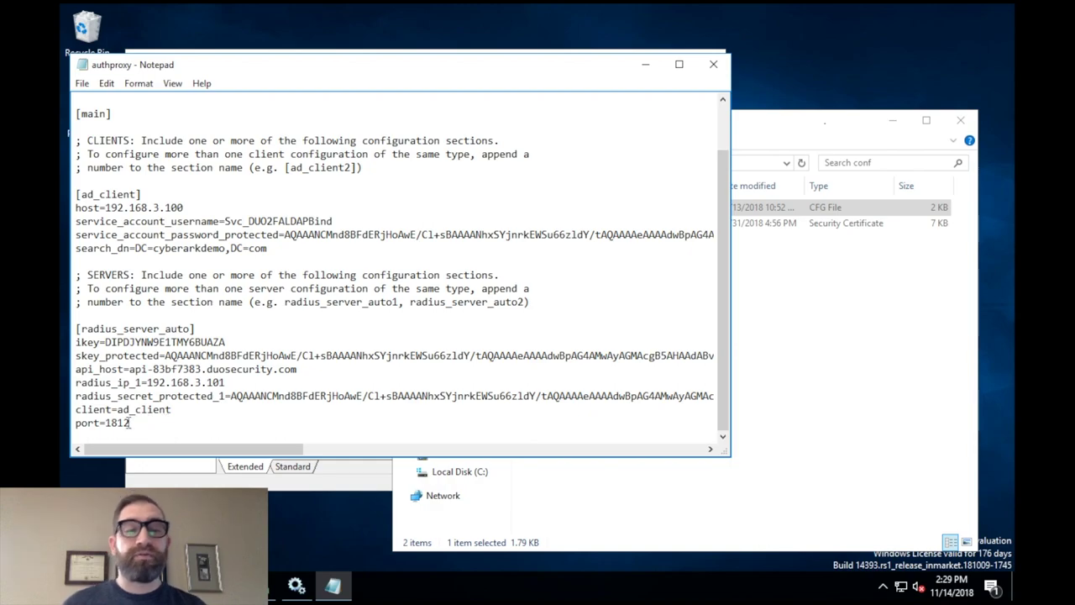
# Close authproxy.cfg in Notepad, returning to the conf folder
pyautogui.click(712, 67)
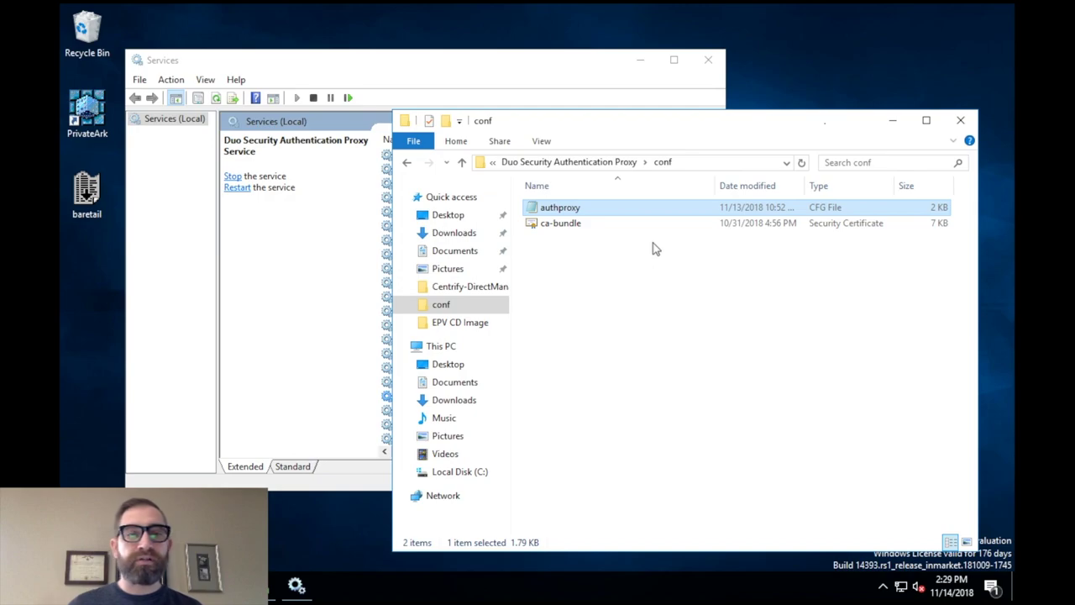
# Open authproxy.log from the Duo Security Authentication Proxy log folder
pyautogui.click(598, 163)
pyautogui.doubleClick(547, 256)
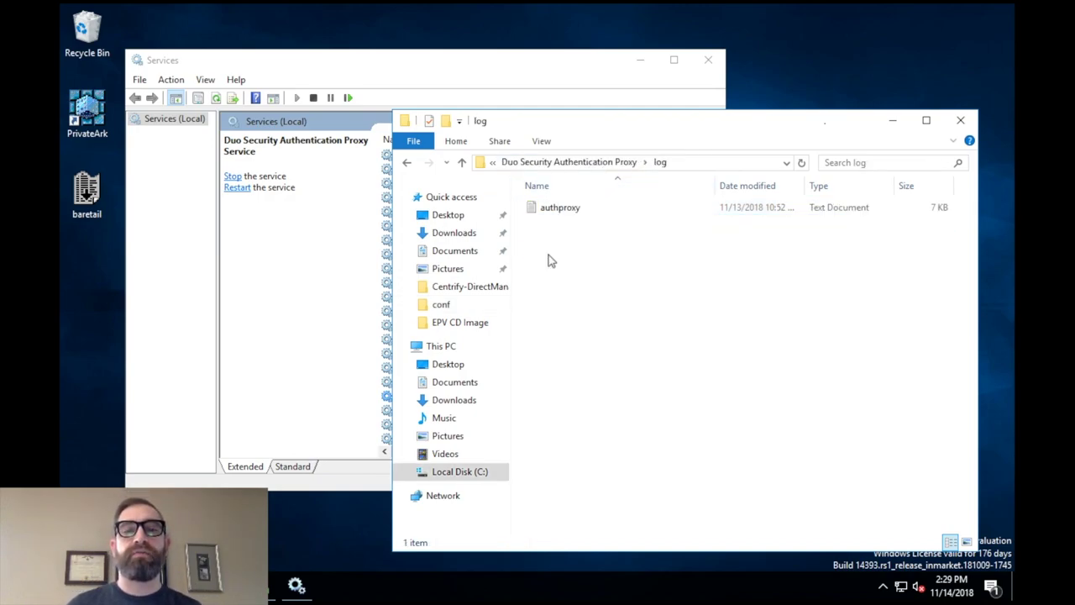
pyautogui.doubleClick(569, 212)
# Read through the log's startup configuration and login request entries, then close it
pyautogui.scroll(-3, 571, 212)
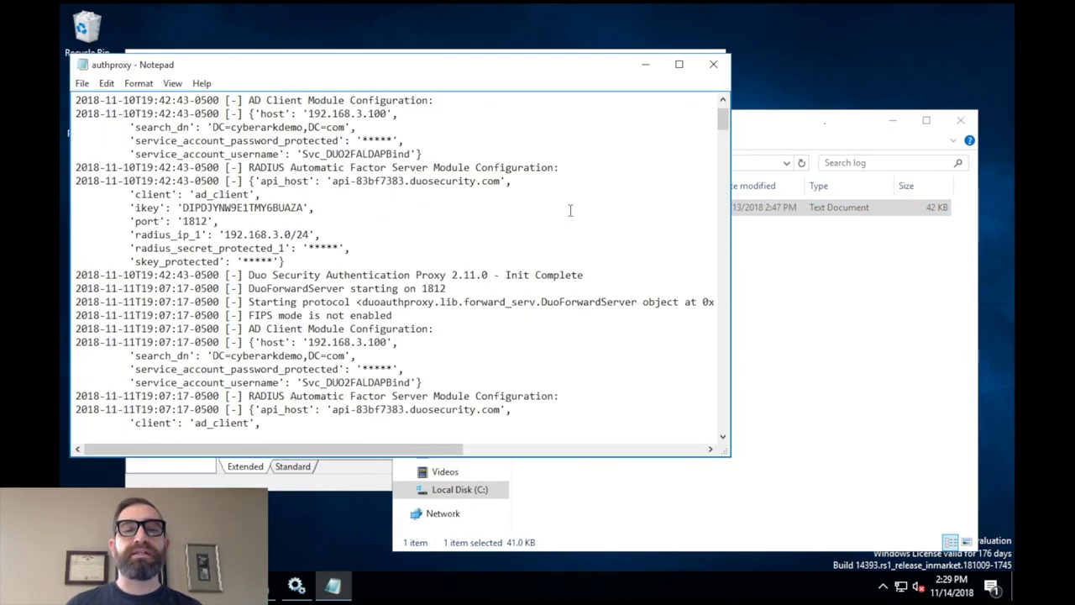
pyautogui.scroll(-20, 570, 212)
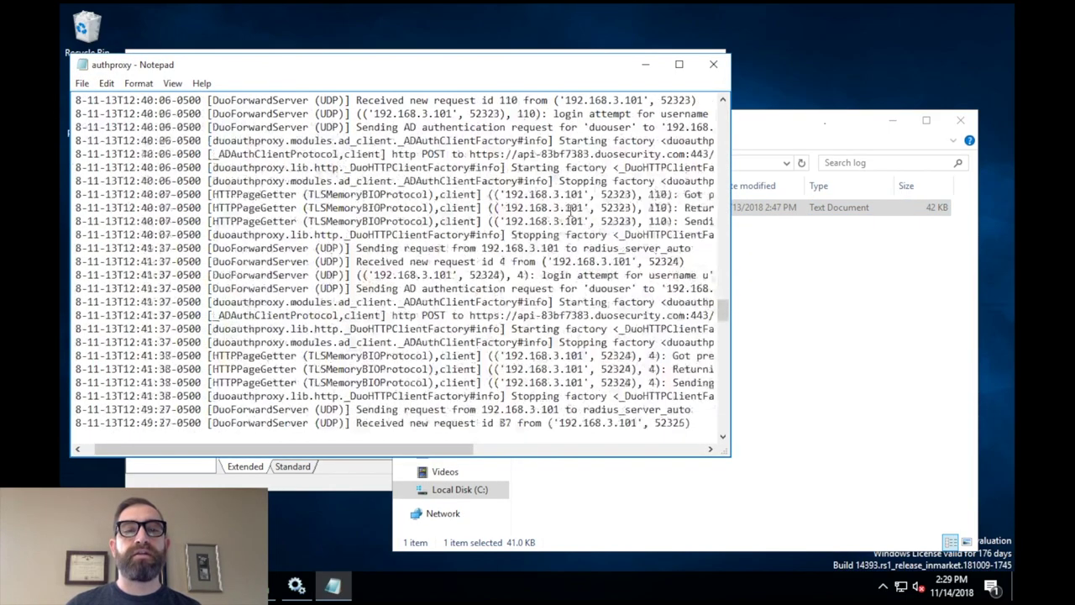
pyautogui.scroll(-20, 570, 210)
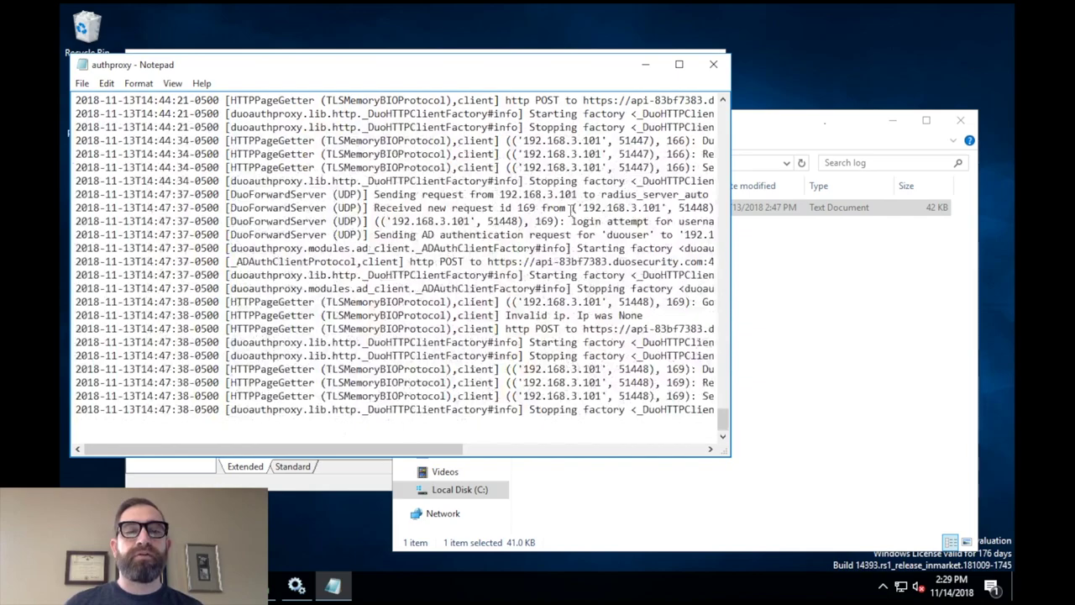
pyautogui.scroll(20, 501, 222)
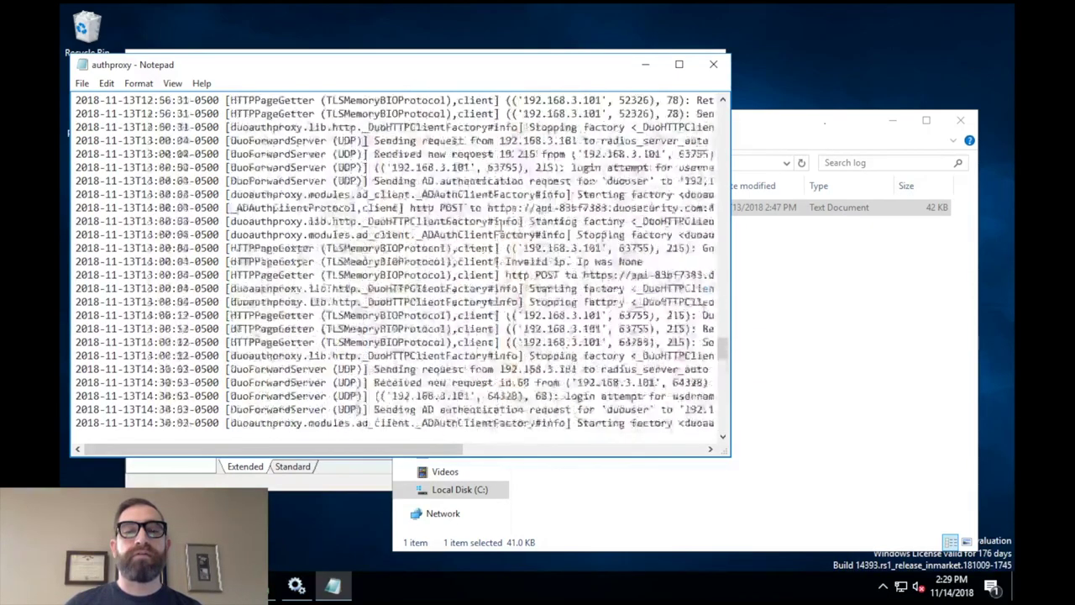
pyautogui.scroll(20, 501, 222)
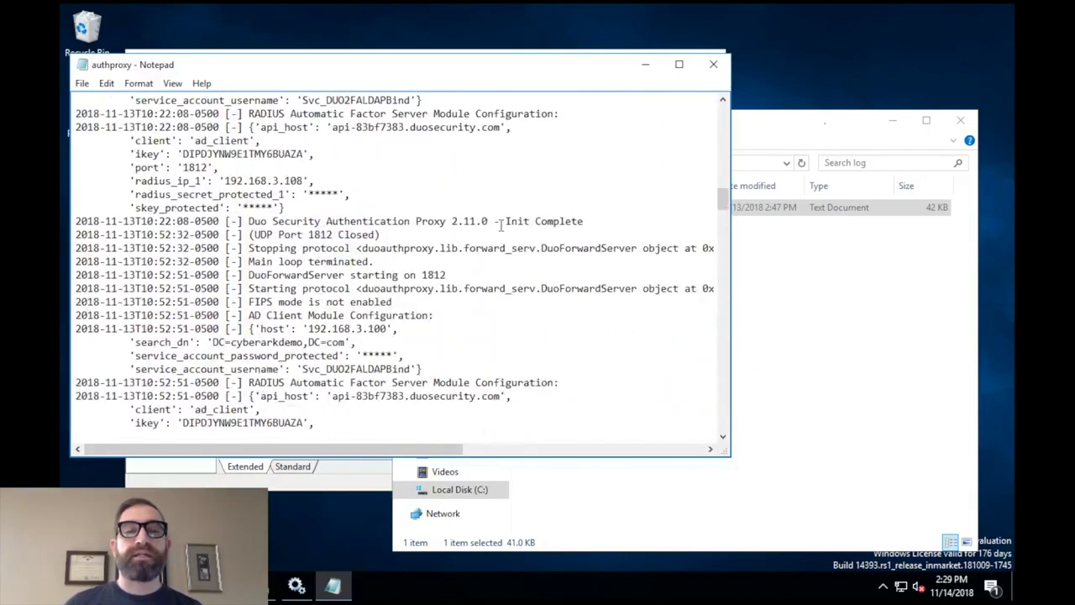
pyautogui.scroll(-1, 501, 225)
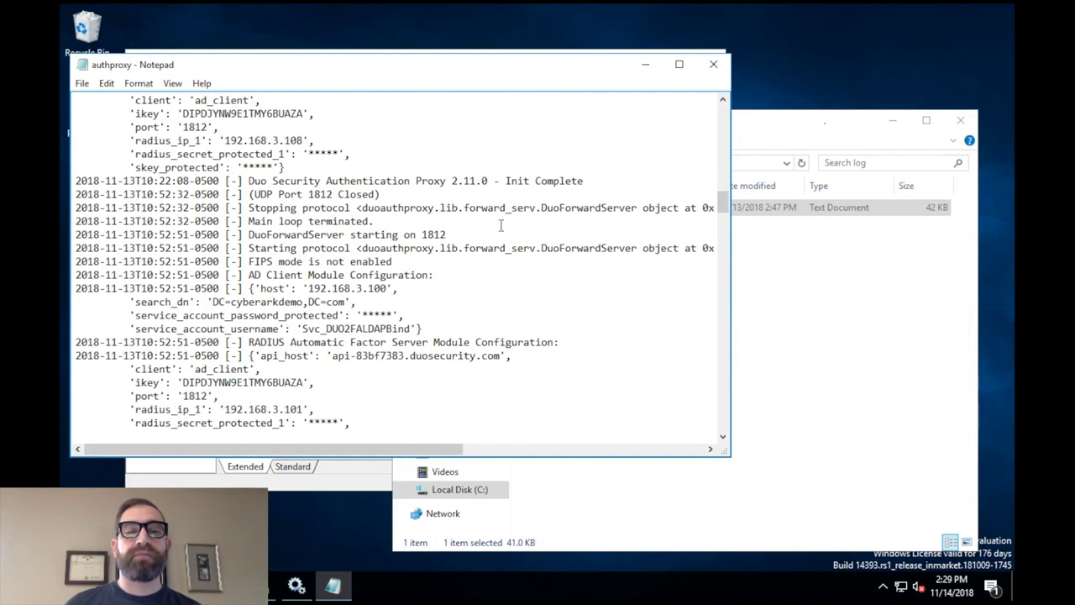
pyautogui.scroll(-2, 501, 225)
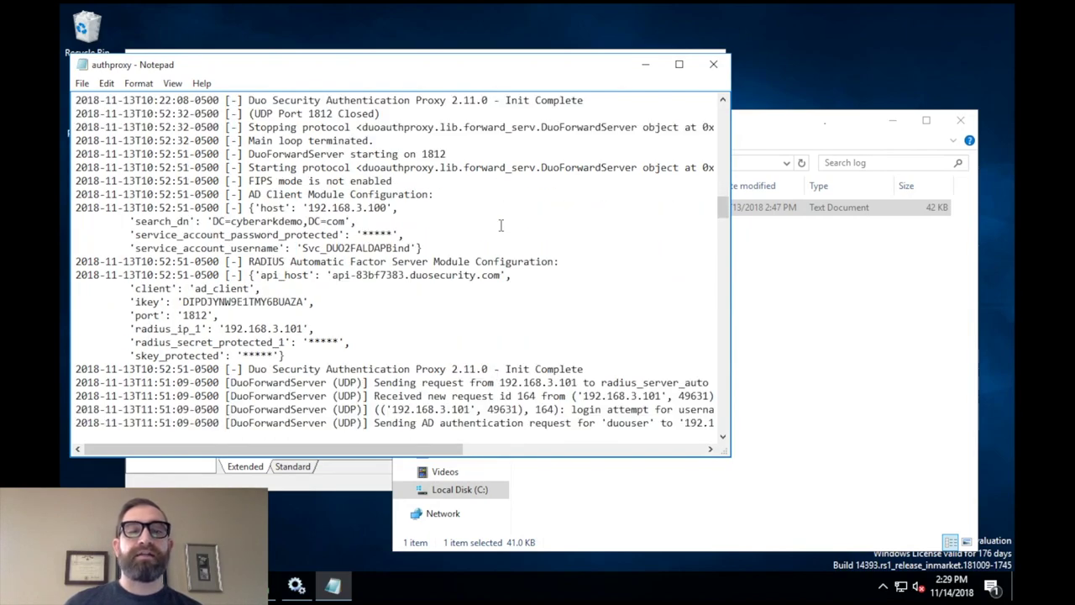
pyautogui.scroll(10, 501, 225)
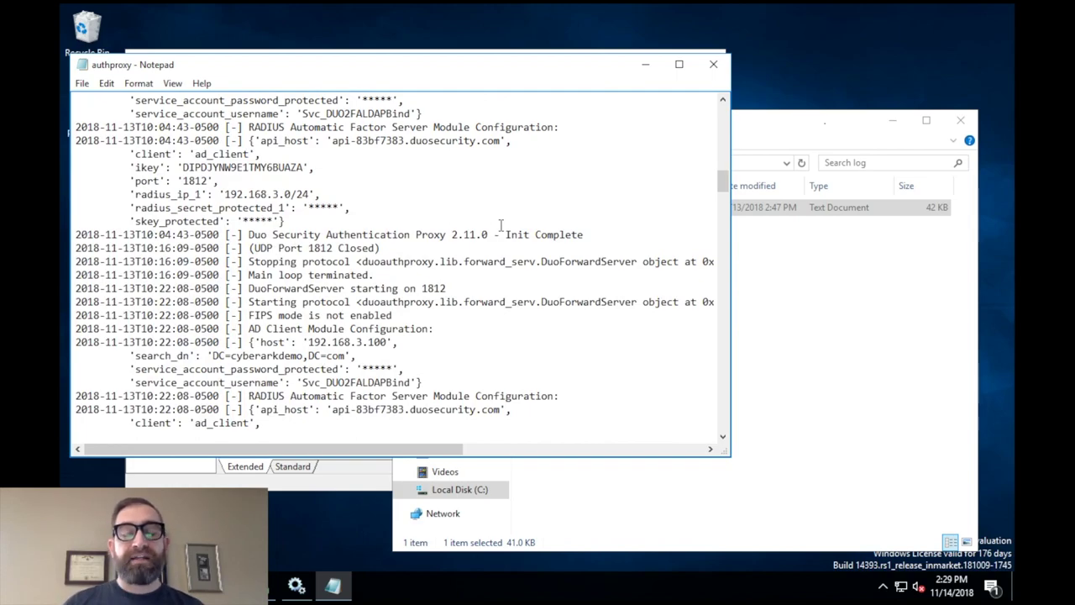
pyautogui.scroll(15, 500, 226)
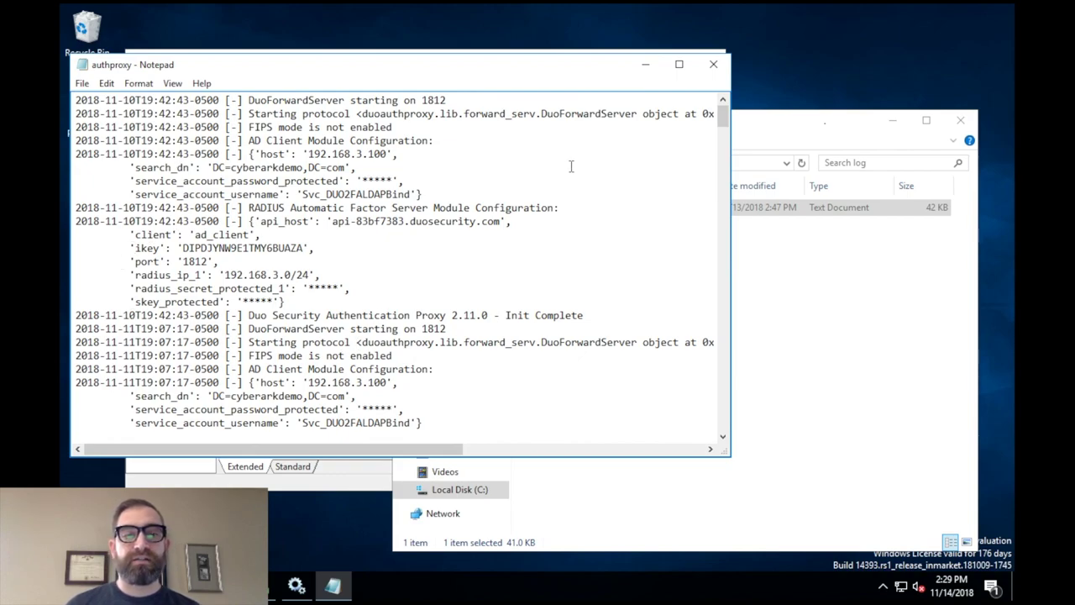
pyautogui.click(705, 65)
# Close the log folder window in File Explorer and lock the Windows session
pyautogui.click(649, 274)
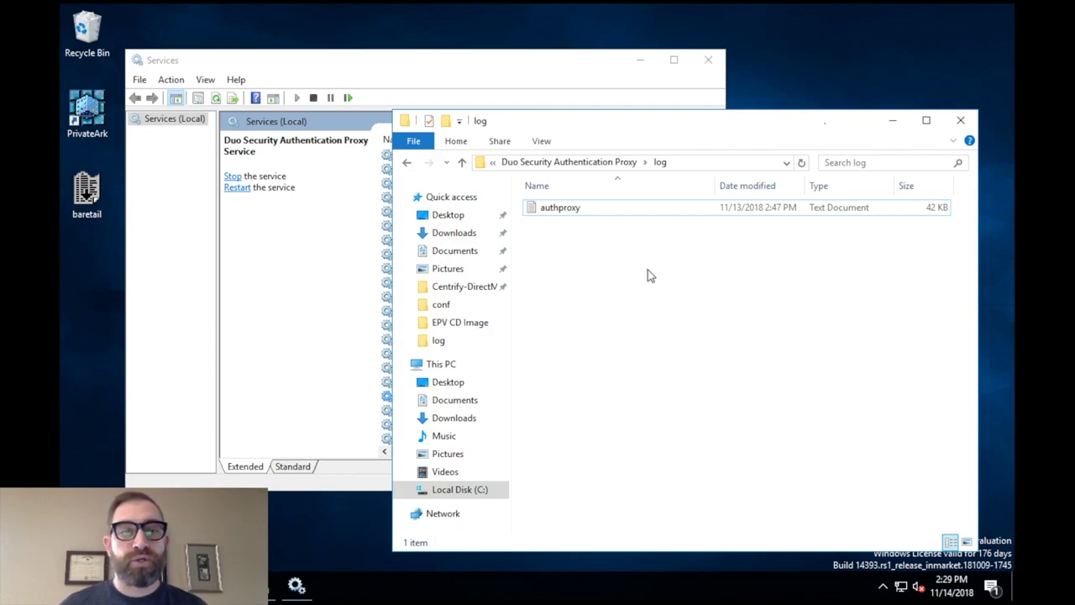
pyautogui.click(962, 123)
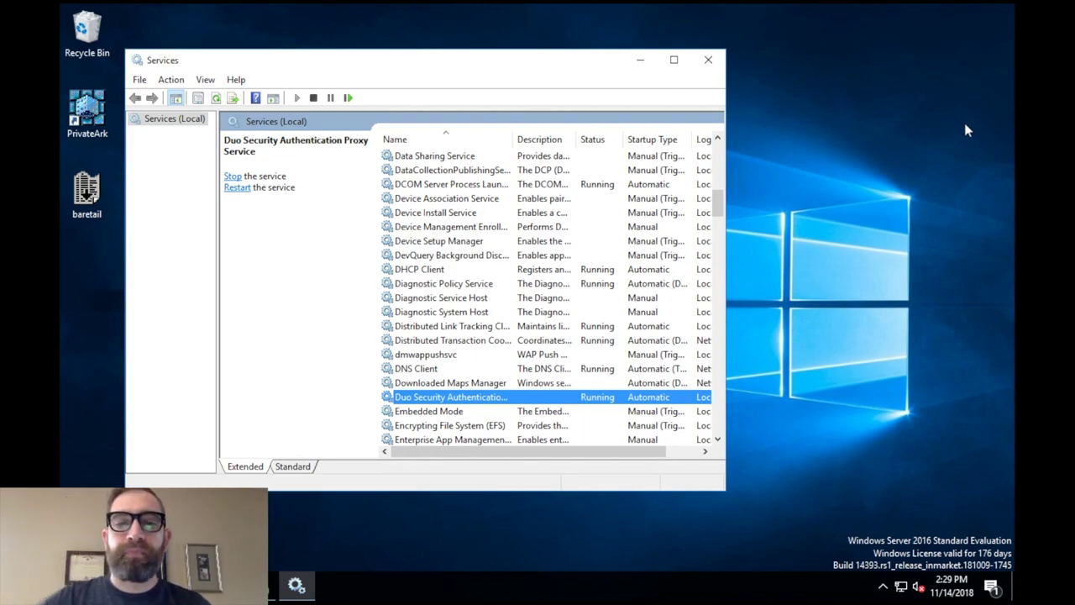
pyautogui.press('super+l')
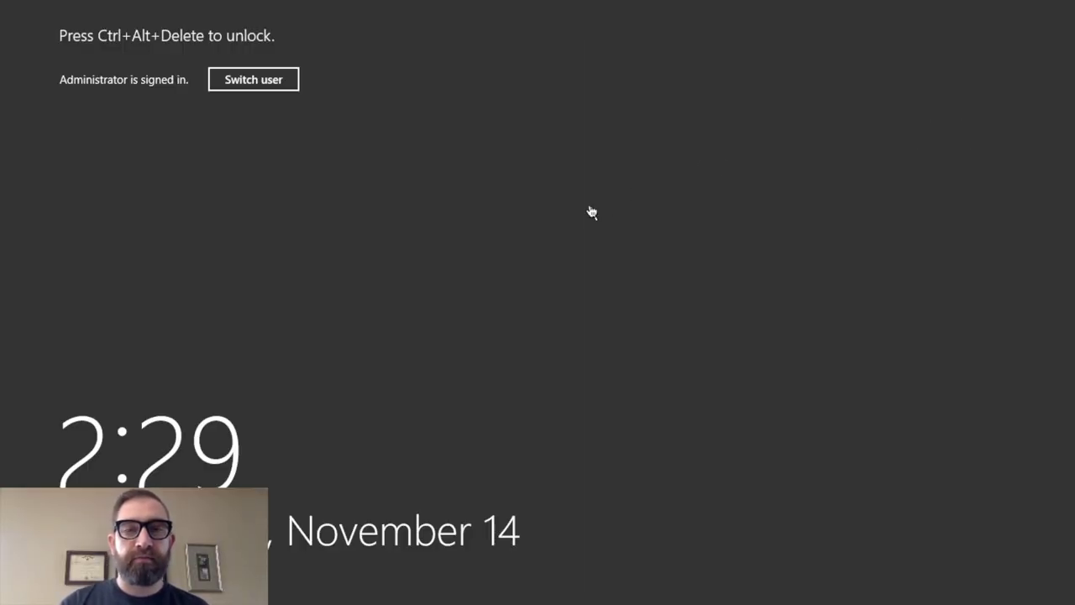
# Unlock the Windows Server 2012 R2 vault VM with Ctrl-Alt-Del and the Administrator password
pyautogui.click(235, 3)
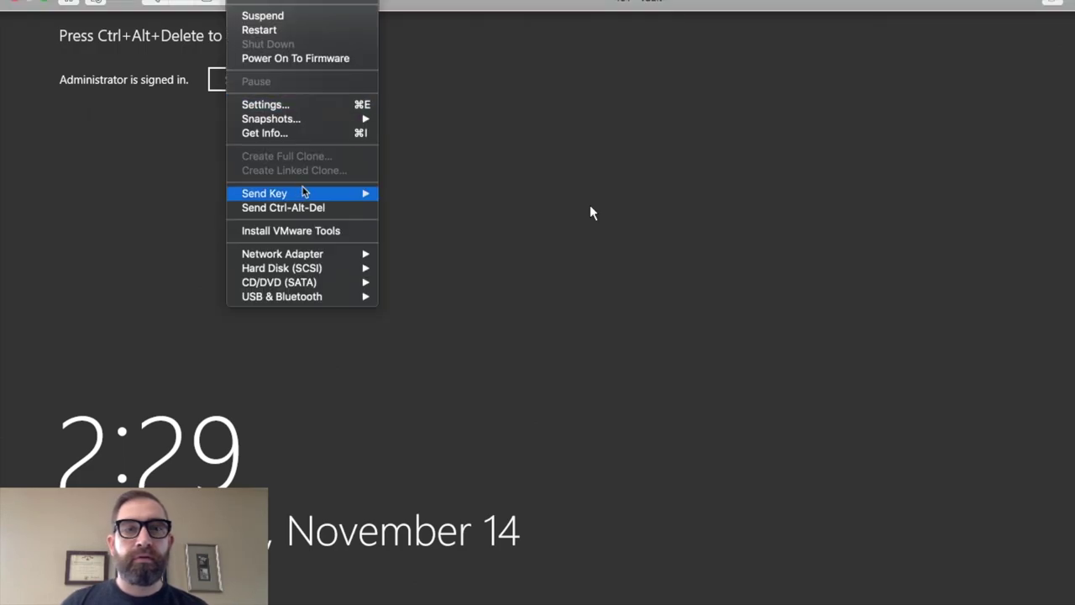
pyautogui.click(317, 209)
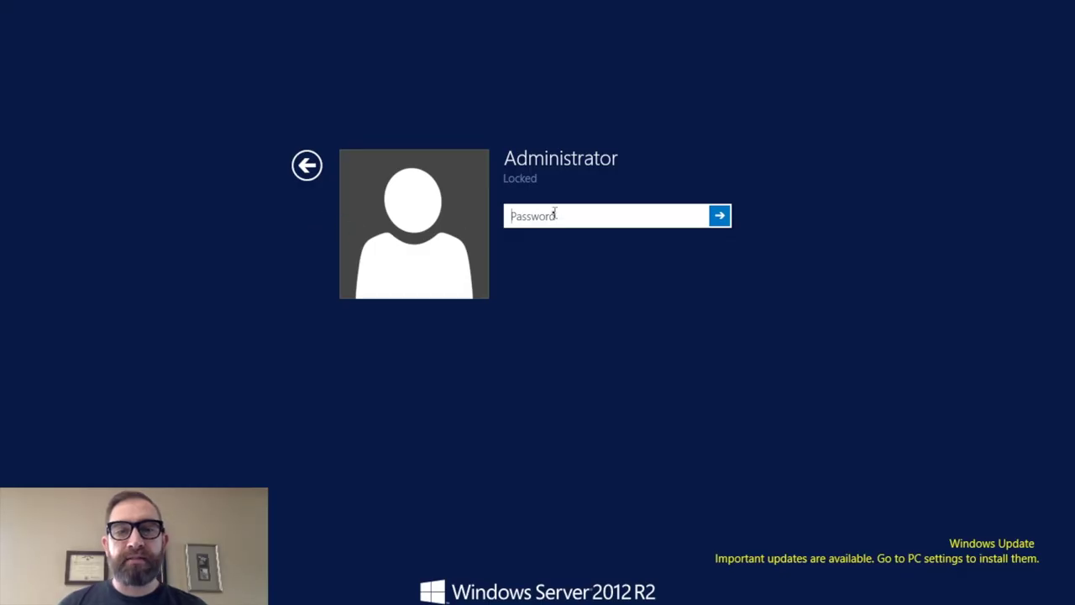
pyautogui.write('********')
pyautogui.press('Return')
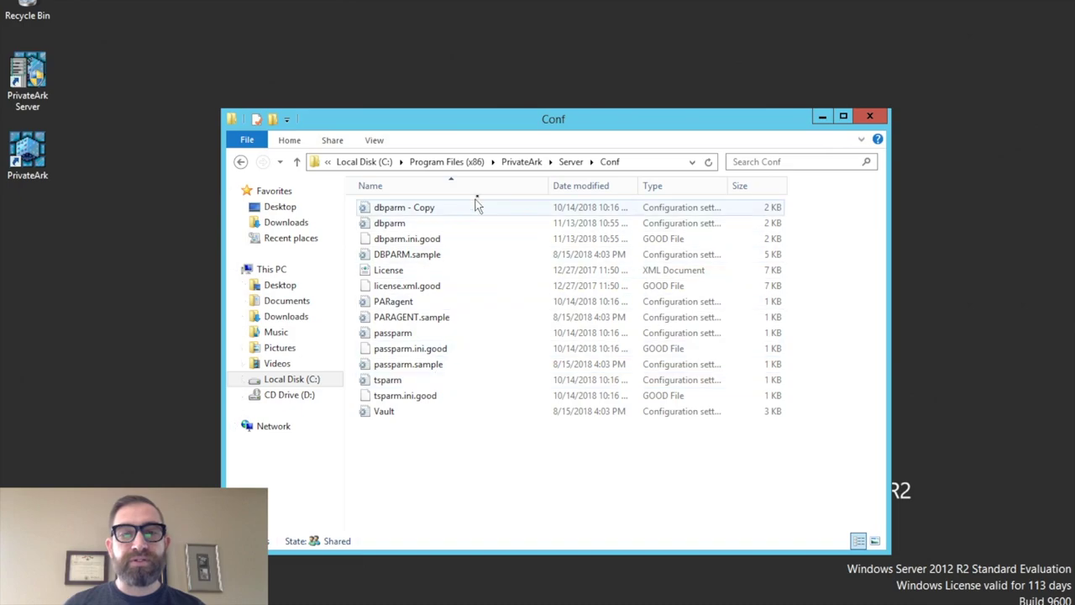
pyautogui.click(558, 167)
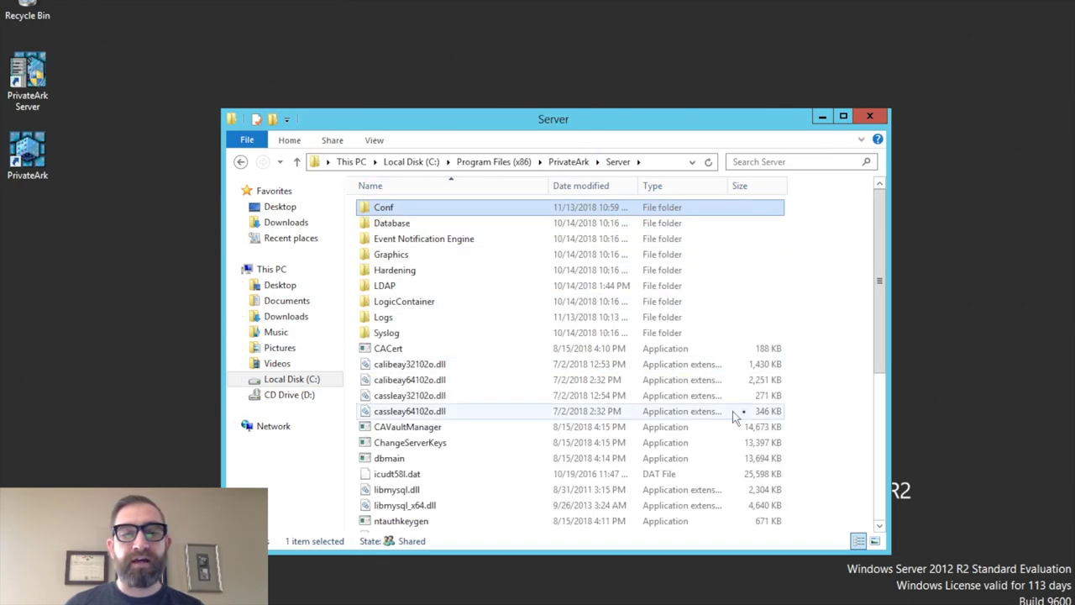
pyautogui.scroll(-6, 744, 417)
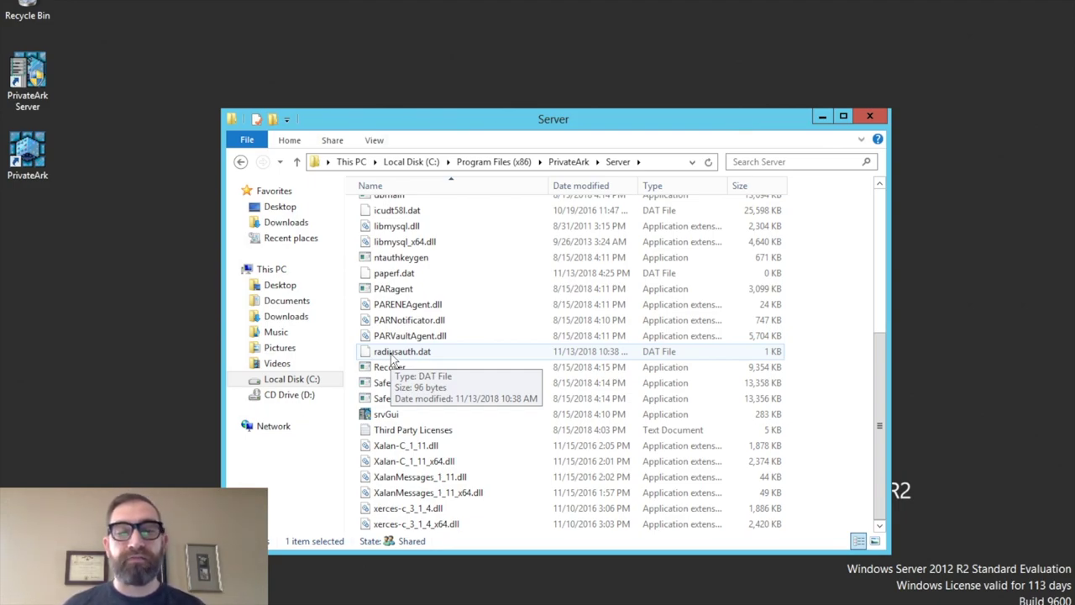
pyautogui.click(881, 279)
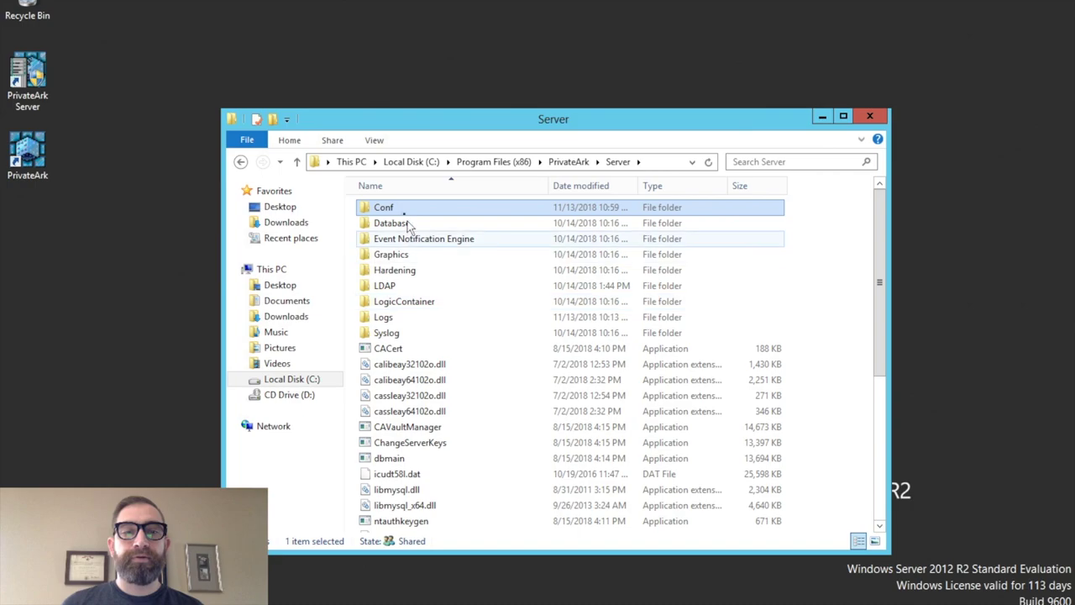
pyautogui.doubleClick(398, 208)
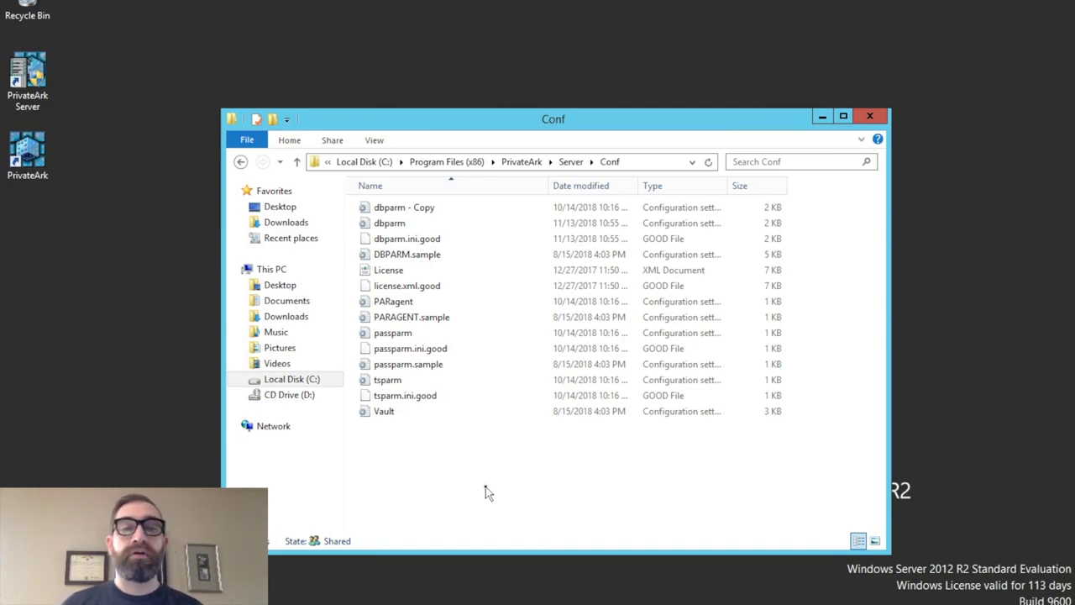
pyautogui.doubleClick(417, 225)
pyautogui.scroll(-2, 418, 223)
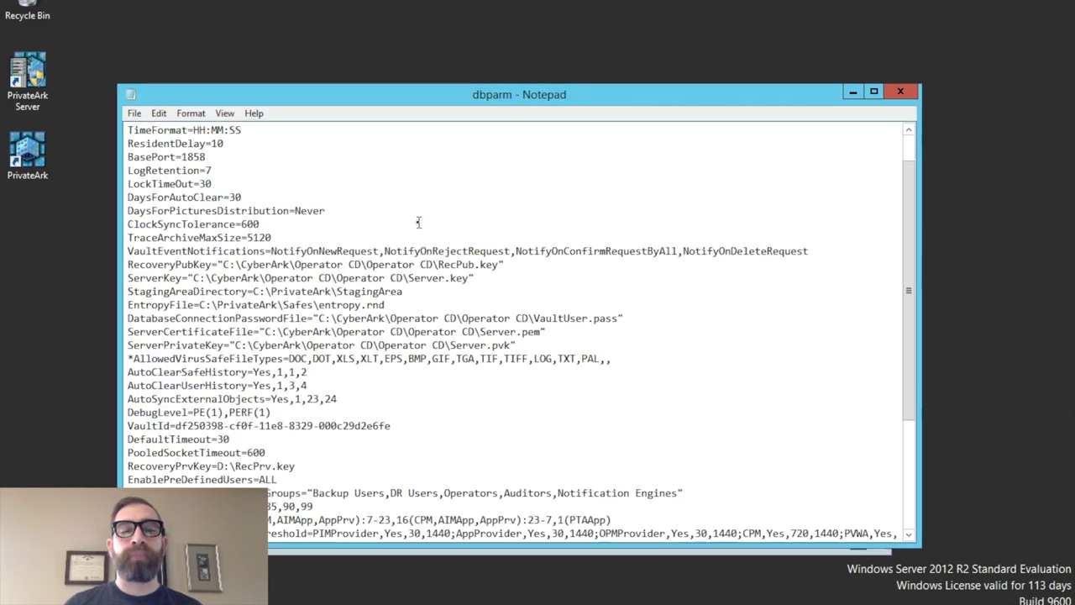
pyautogui.scroll(2, 418, 222)
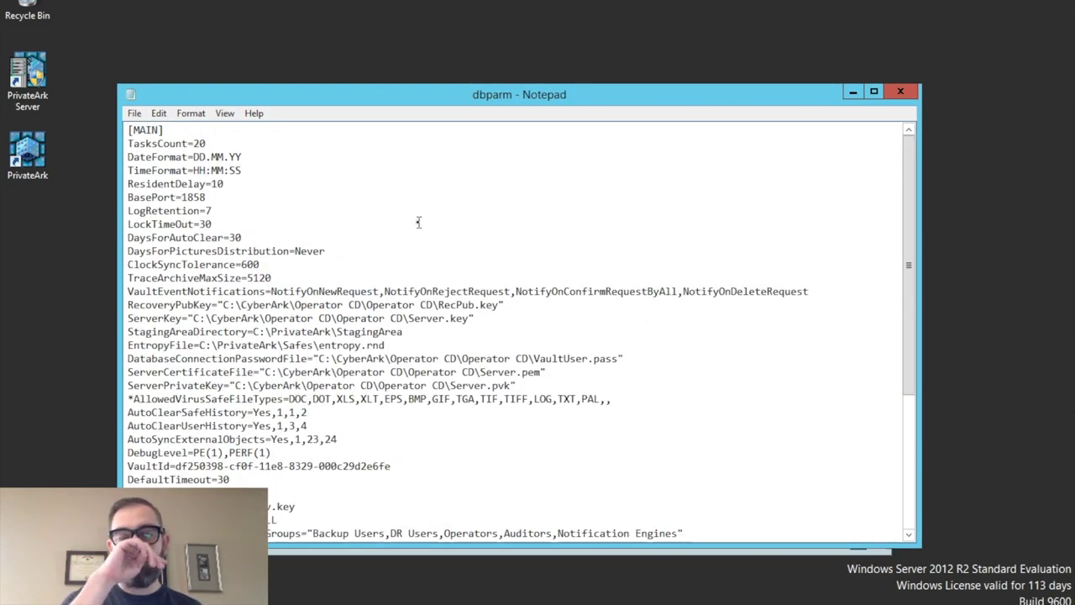
pyautogui.scroll(-1, 419, 223)
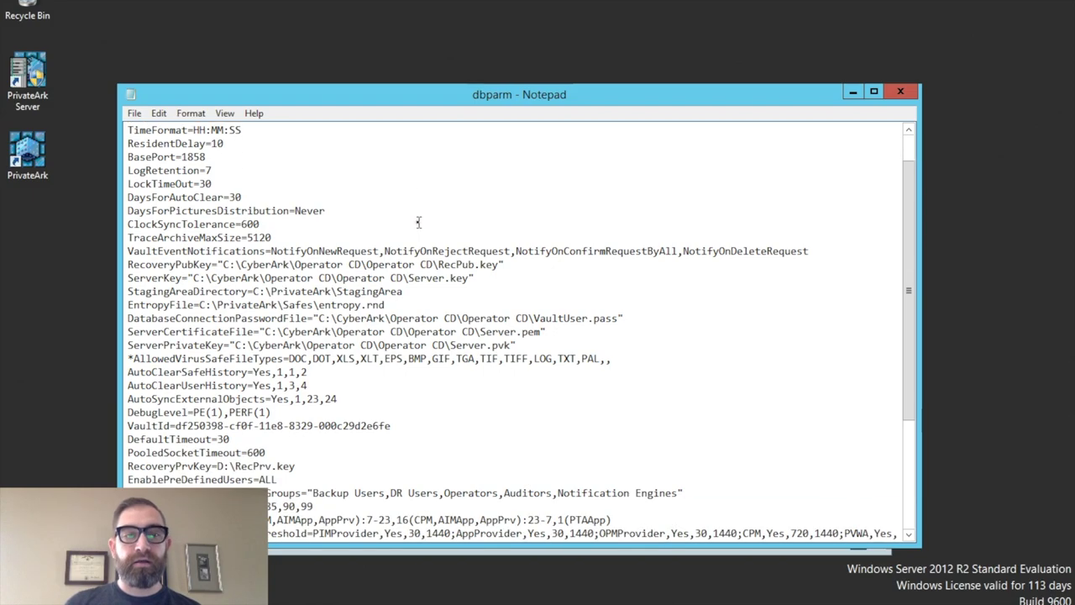
pyautogui.scroll(-4, 418, 223)
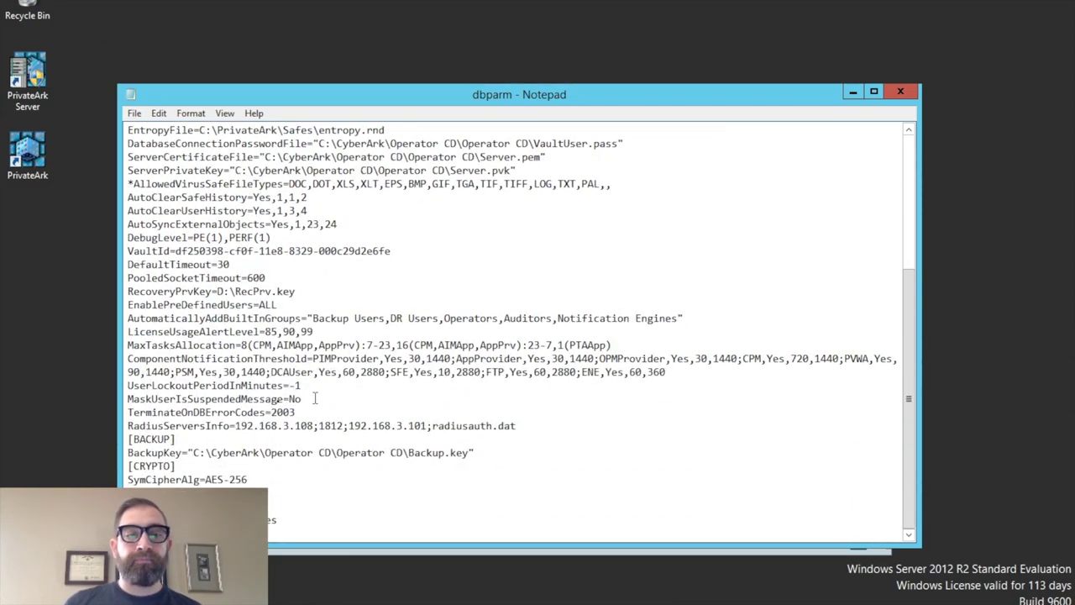
pyautogui.click(128, 426)
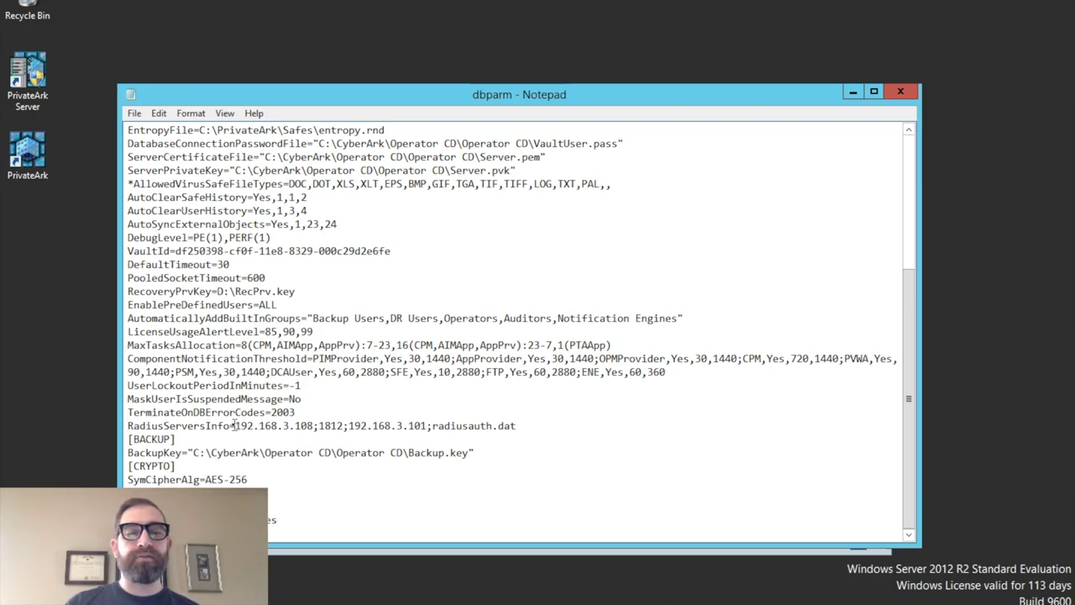
pyautogui.moveTo(234, 426); pyautogui.dragTo(312, 427)
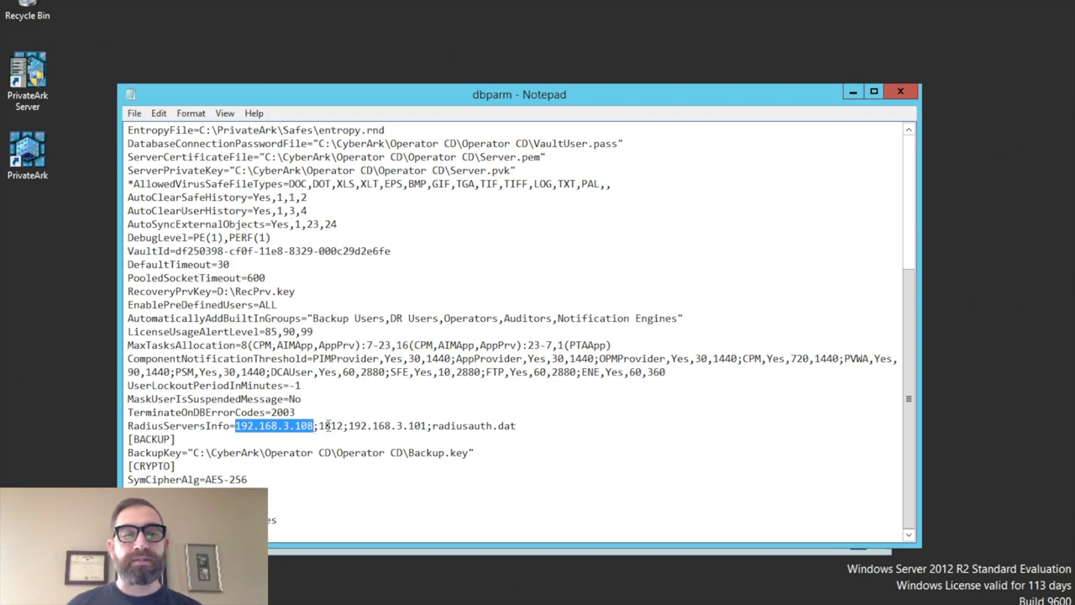
pyautogui.tripleClick(326, 426)
pyautogui.click(326, 425)
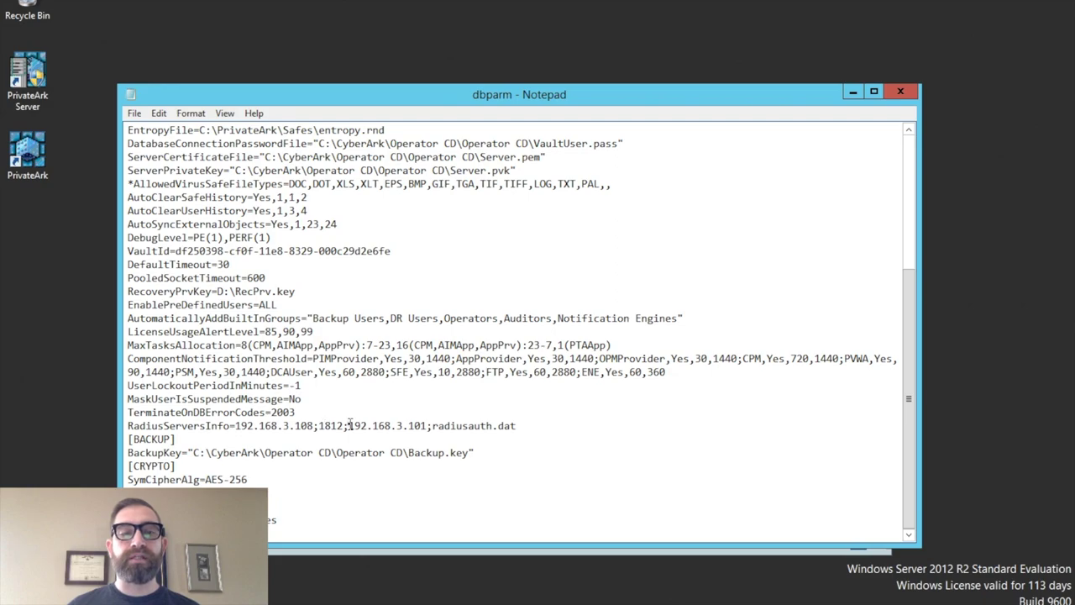
pyautogui.moveTo(348, 425); pyautogui.dragTo(427, 428)
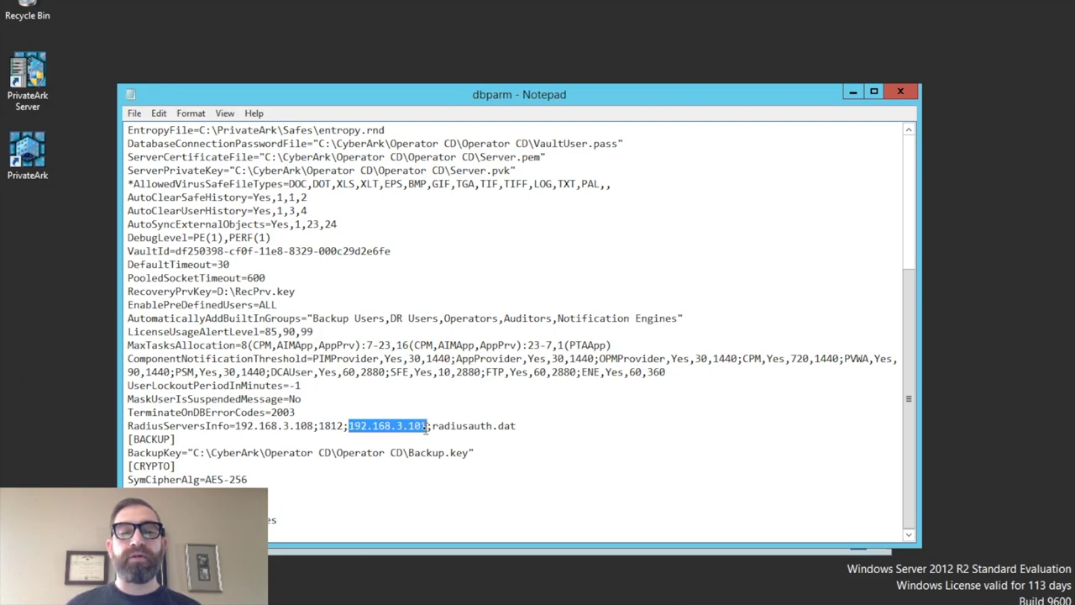
pyautogui.click(427, 428)
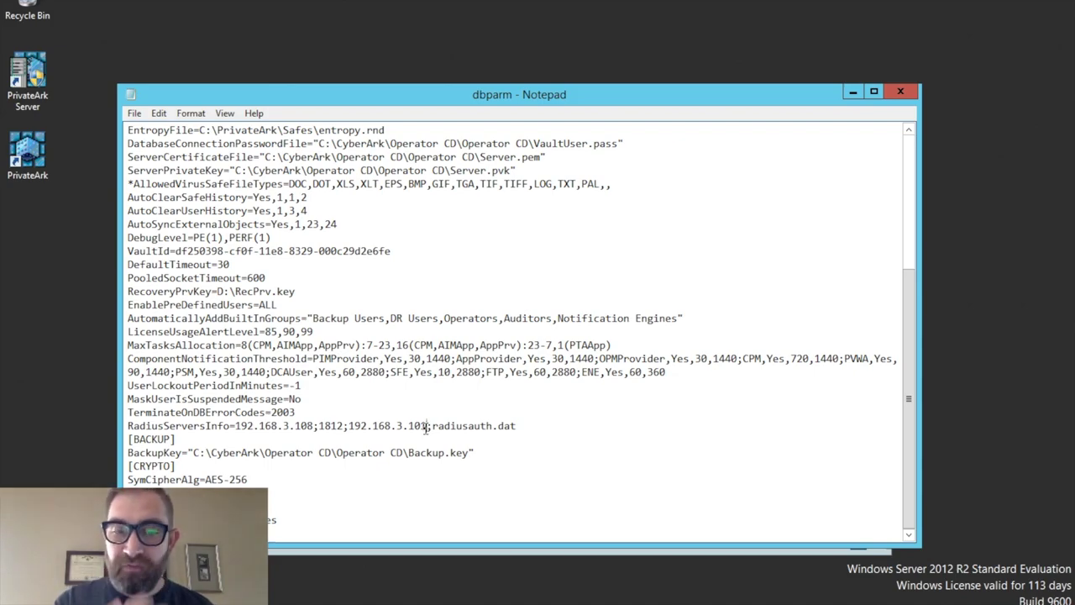
pyautogui.moveTo(430, 426); pyautogui.dragTo(513, 430)
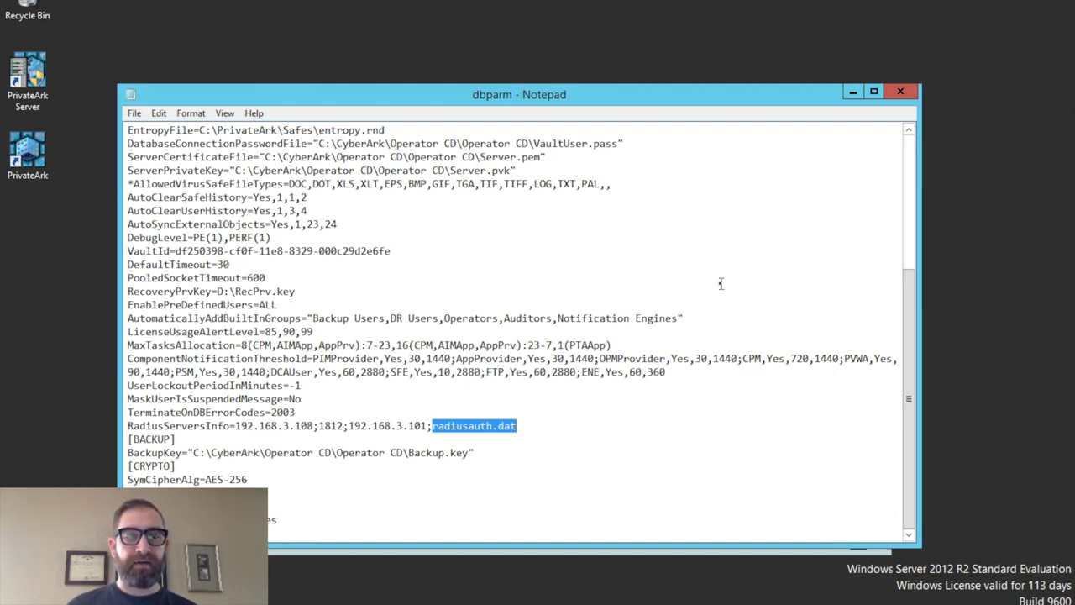
pyautogui.click(901, 94)
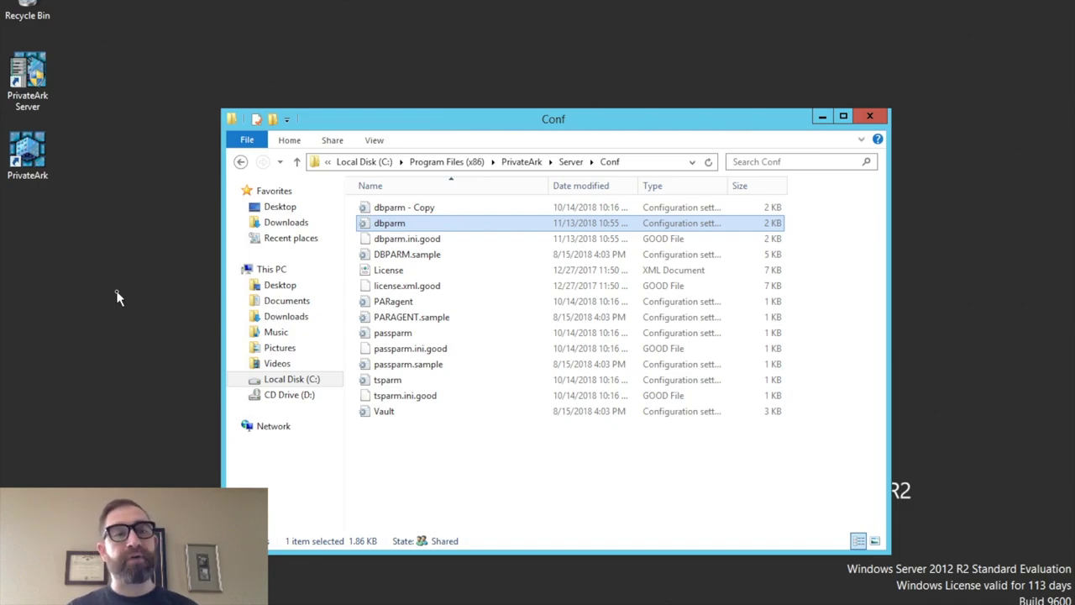
# Start PrivateArk Server on the vault VM, approve UAC, and pick the DUO (RADIUS) sign-in tile
pyautogui.doubleClick(22, 90)
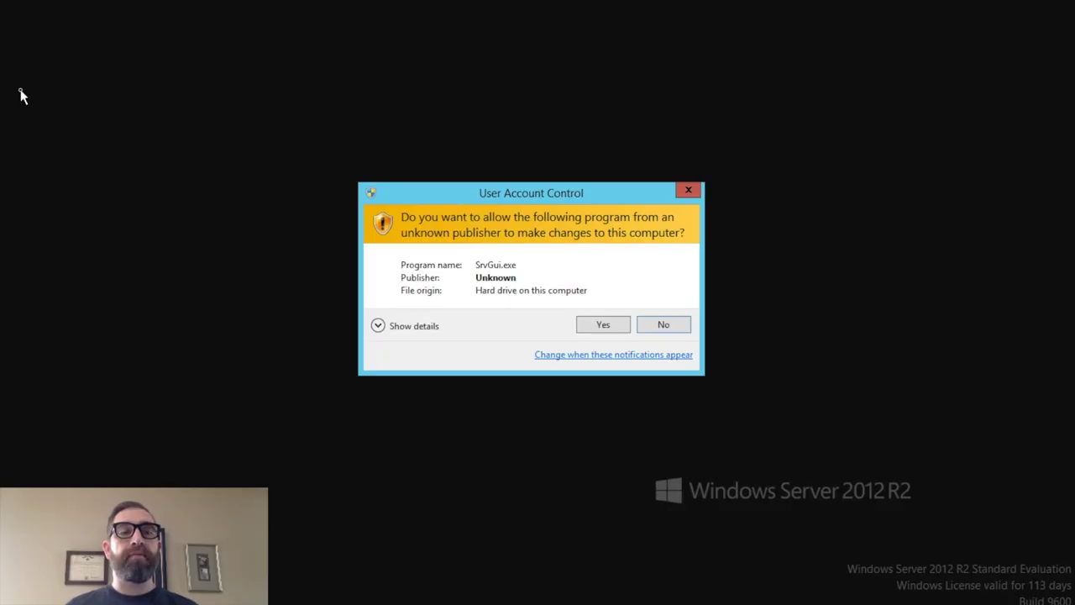
pyautogui.click(601, 327)
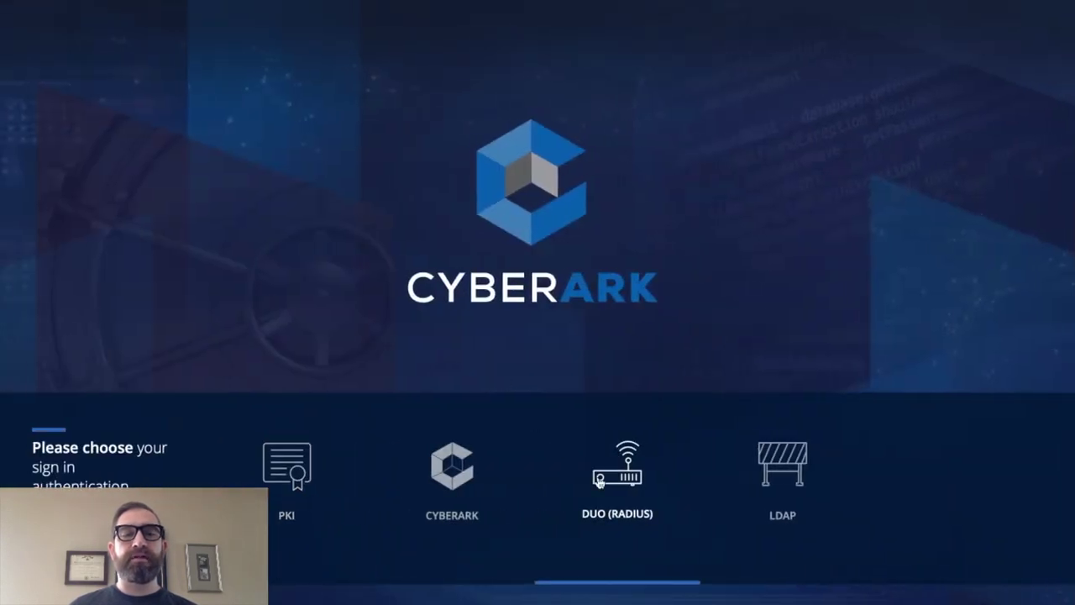
pyautogui.click(630, 496)
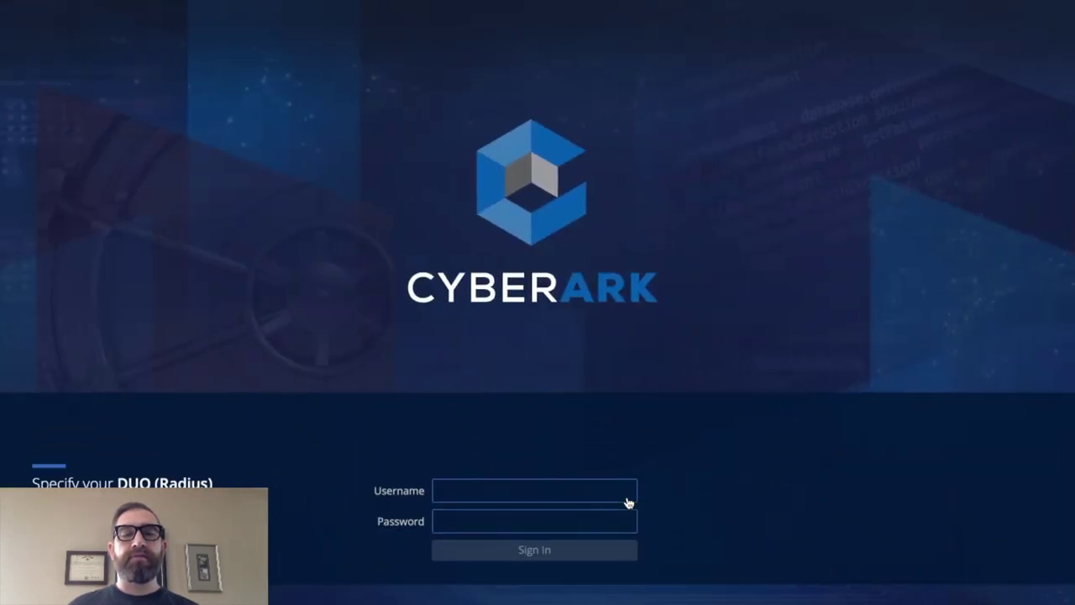
# Submit the PVWA DUO (Radius) sign-in with the user's name and password, then switch to the components server desktop
pyautogui.write('mike')
pyautogui.press('Tab')
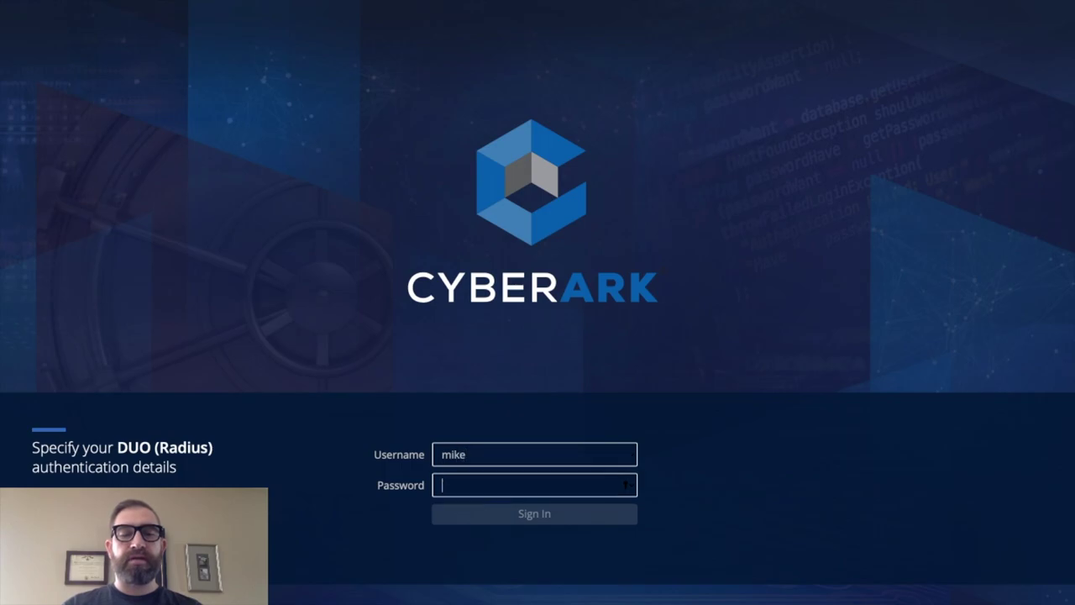
pyautogui.write('p')
pyautogui.press('Return')
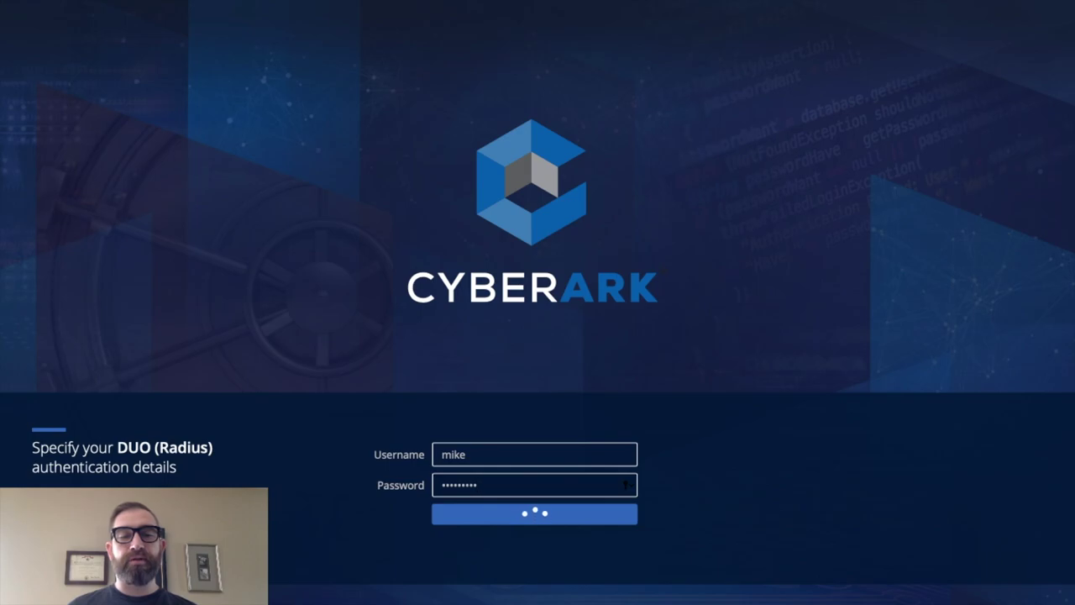
pyautogui.hotkey('ctrl', 'Right')
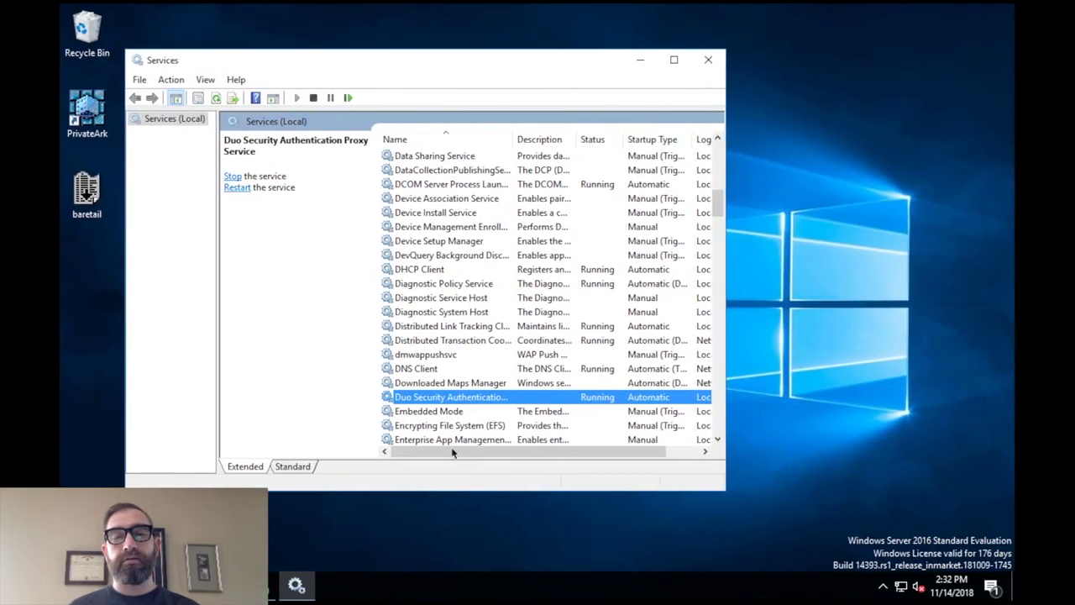
# Check the Duo Authentication Proxy service and the Vault log's RADIUS rejection, then dismiss the failed PVWA login
pyautogui.hotkey('ctrl', 'Right')
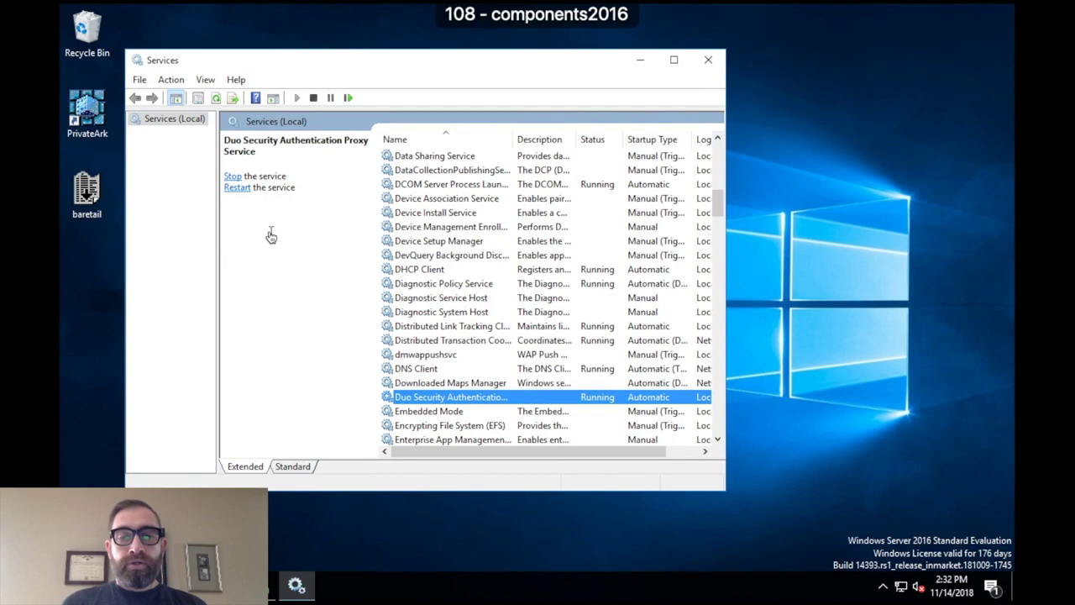
pyautogui.hotkey('ctrl', 'Right')
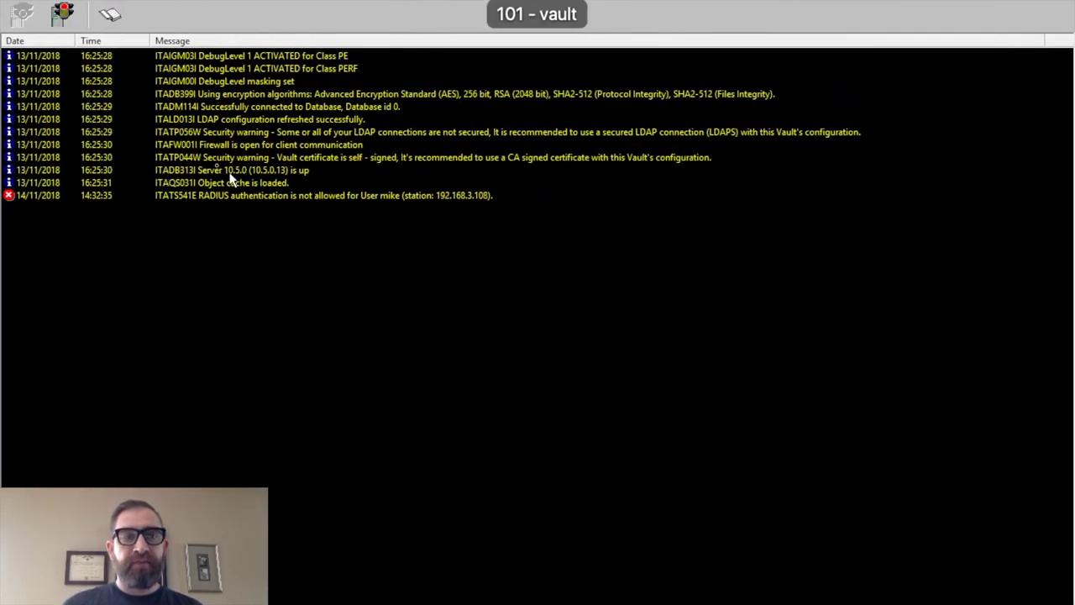
pyautogui.hotkey('ctrl', 'Left')
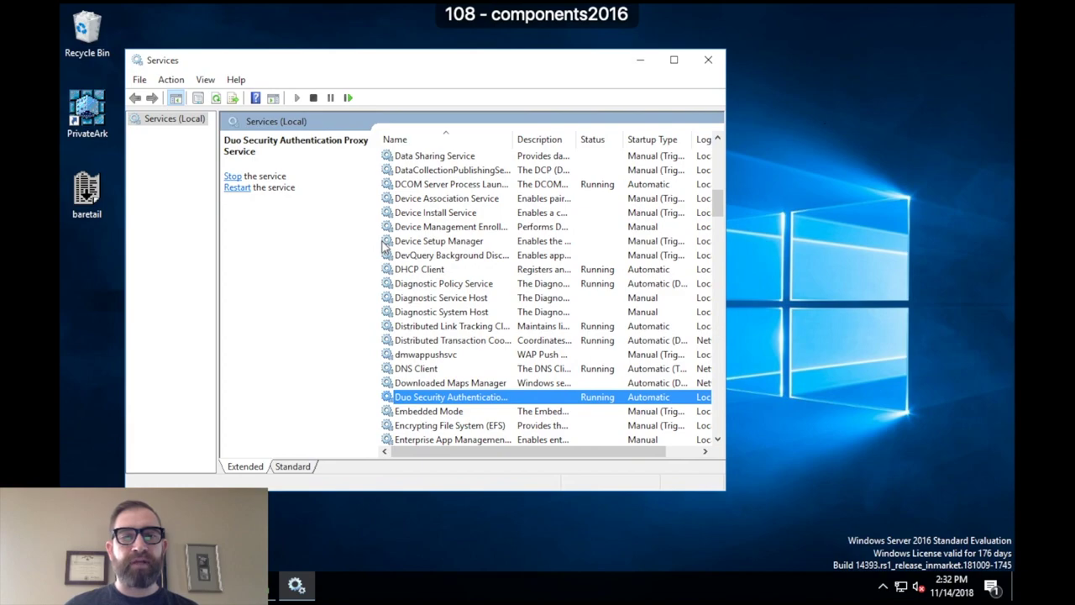
pyautogui.hotkey('ctrl', 'Left')
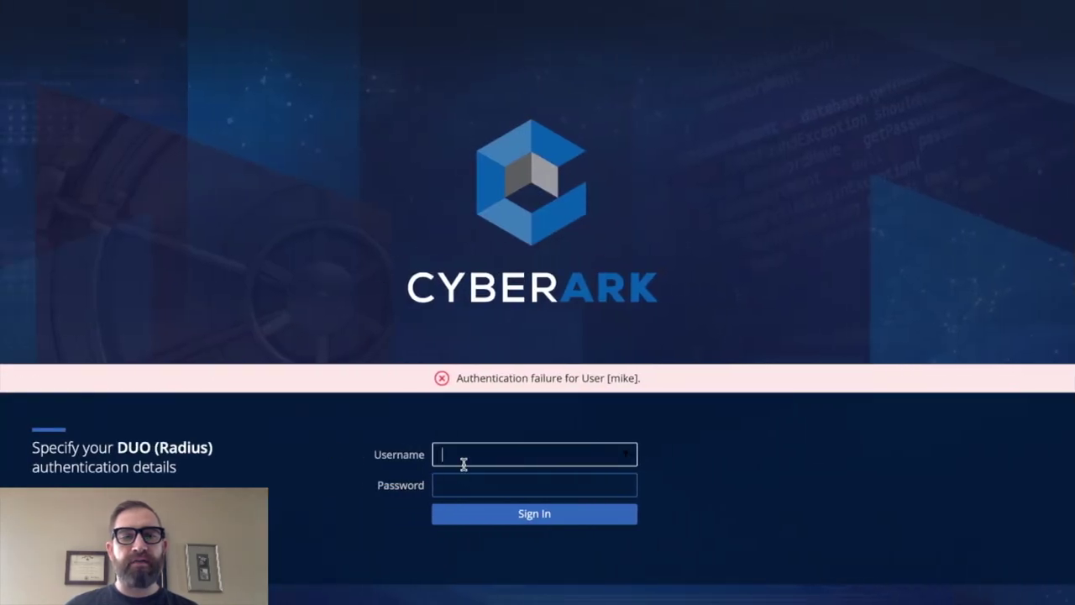
pyautogui.press('Return')
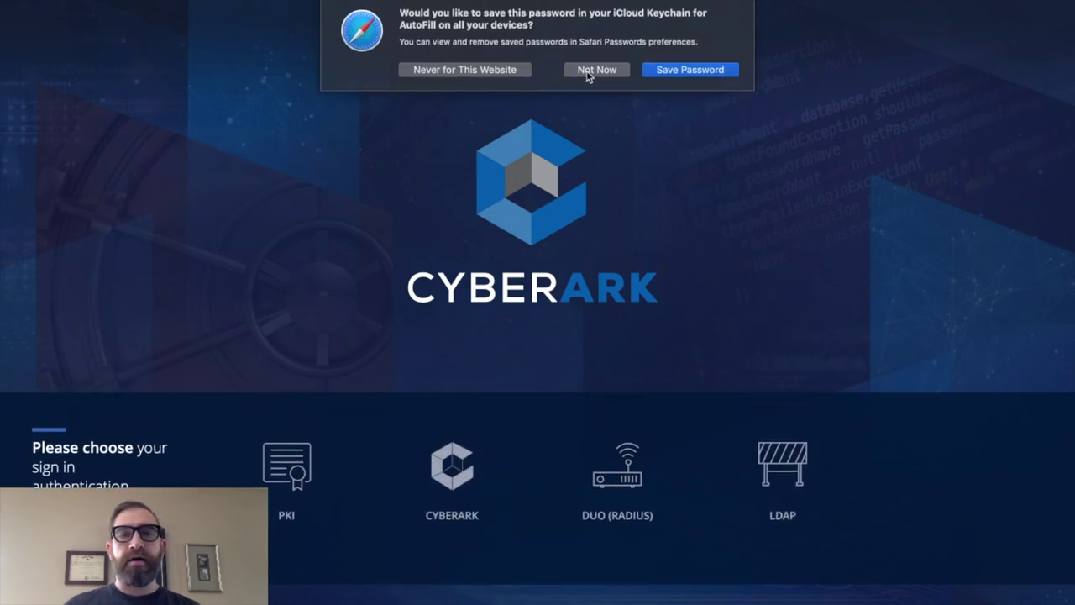
# Decline saving the site password and sign in to PVWA over LDAP with the administrator's username and password
pyautogui.click(475, 74)
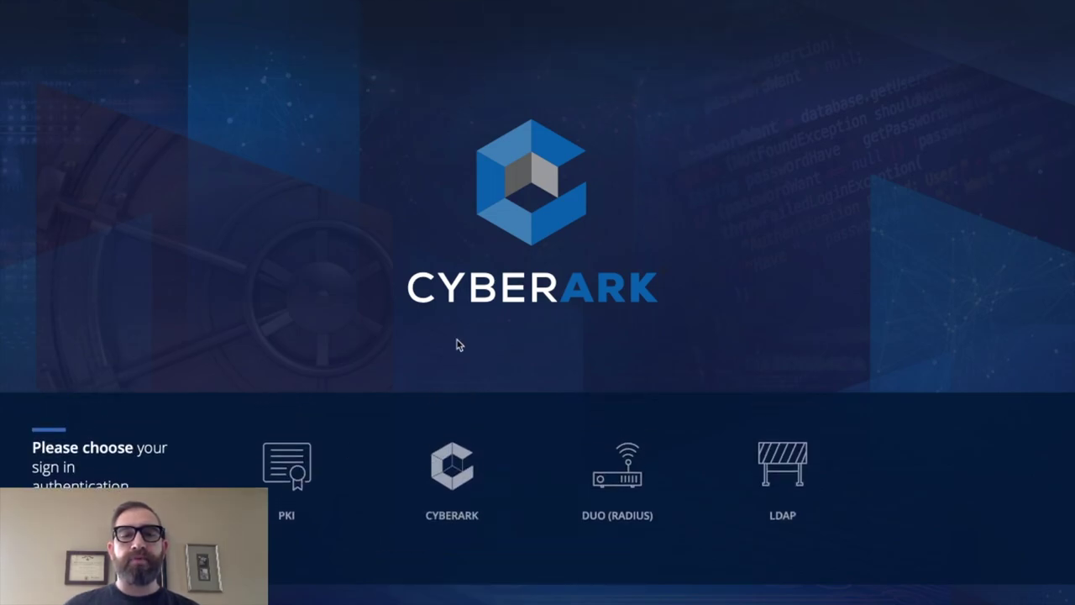
pyautogui.click(823, 501)
pyautogui.click(451, 454)
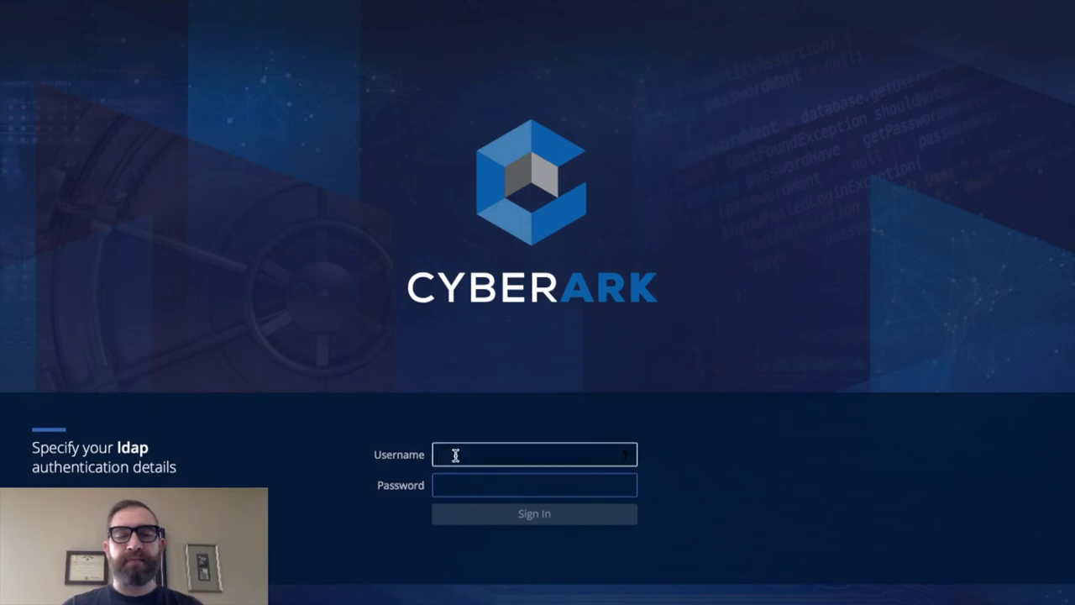
pyautogui.press('Tab')
pyautogui.write('••')
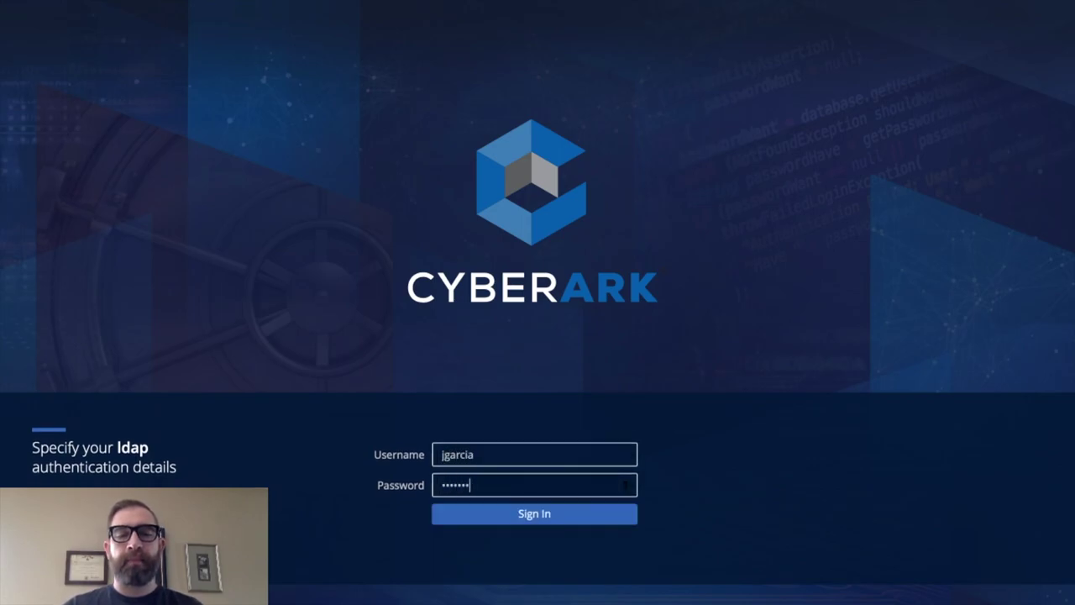
pyautogui.press('Return')
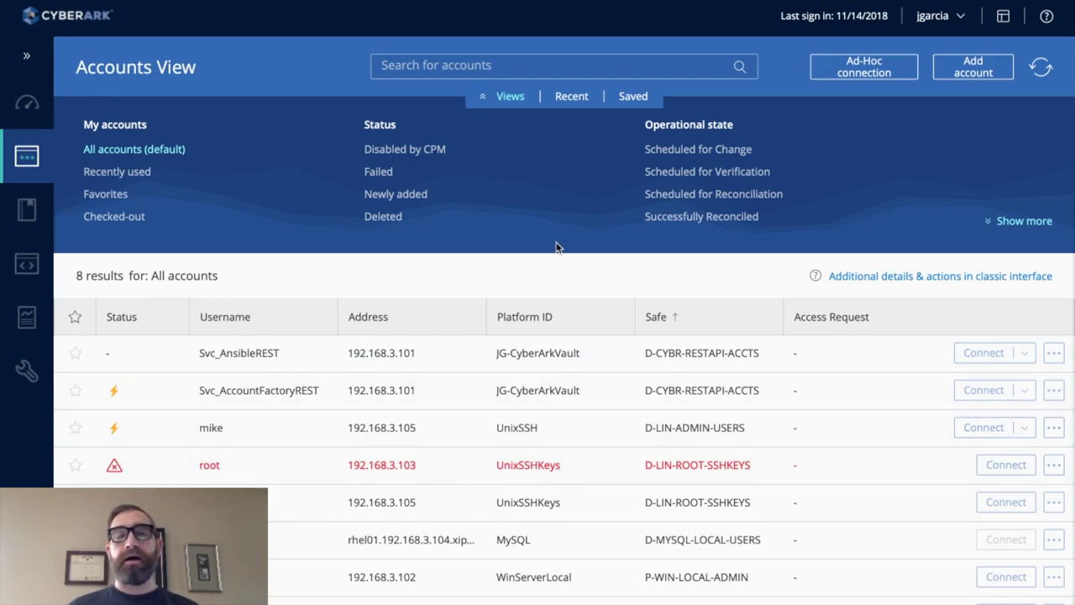
# Inspect the radius Authentication Method in Configuration Options, confirming DUO (Radius) with UseRadius Yes, then cancel
pyautogui.moveTo(25, 369)
pyautogui.click(108, 414)
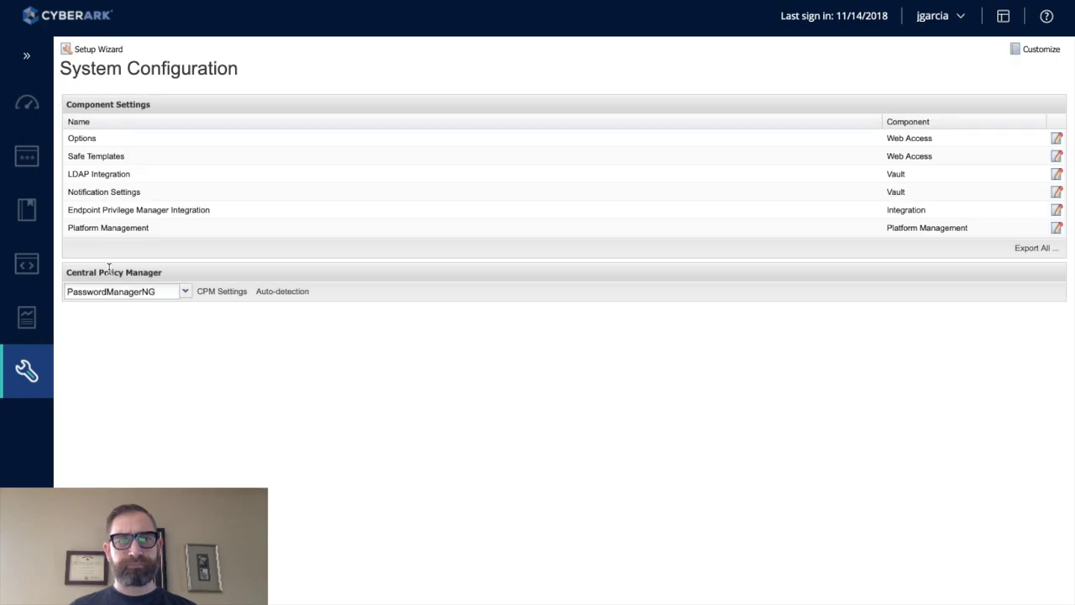
pyautogui.click(89, 140)
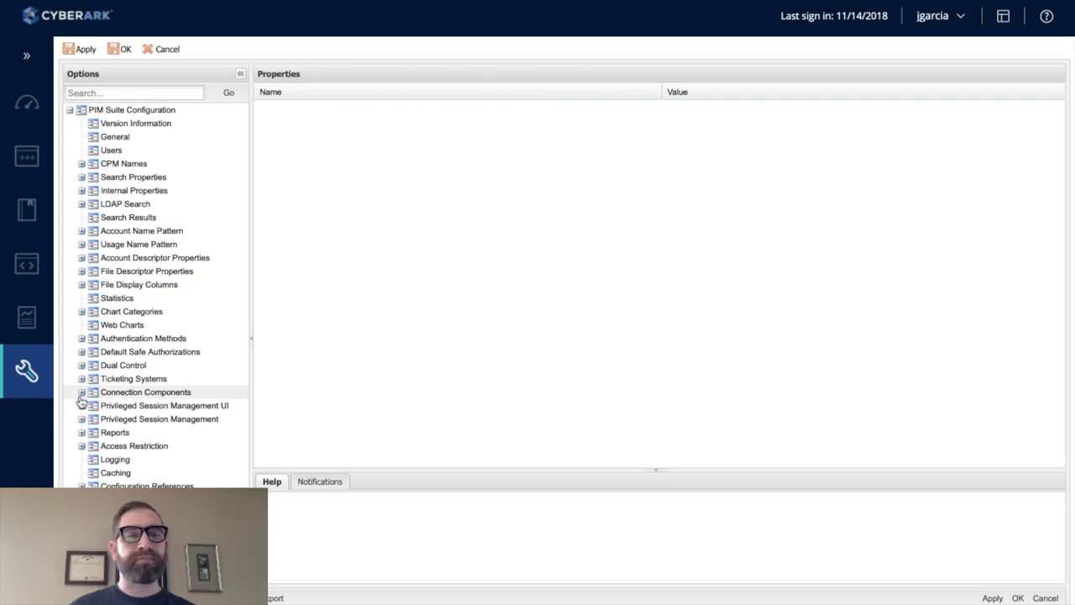
pyautogui.click(82, 338)
pyautogui.click(123, 434)
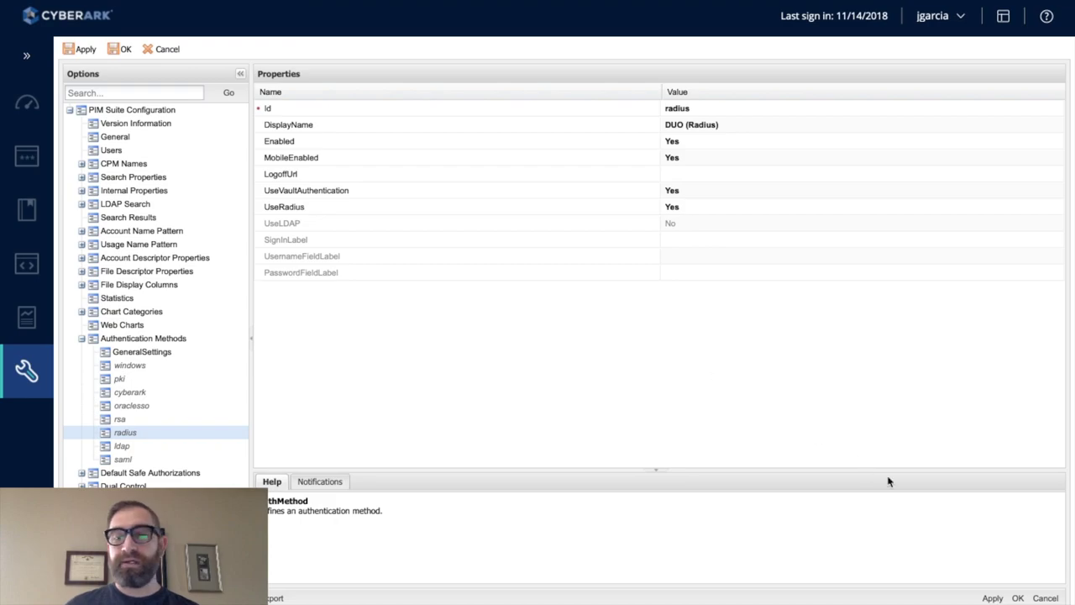
pyautogui.click(1046, 598)
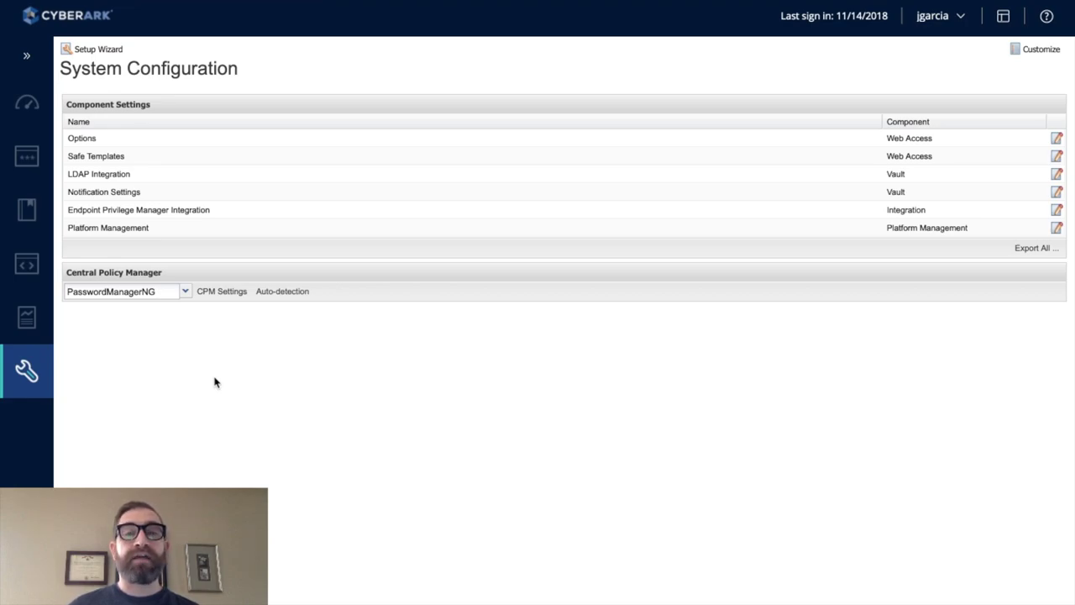
# Visit the System Health dashboard and Accounts View, sign out of PVWA, and start typing the PVWA address
pyautogui.click(32, 117)
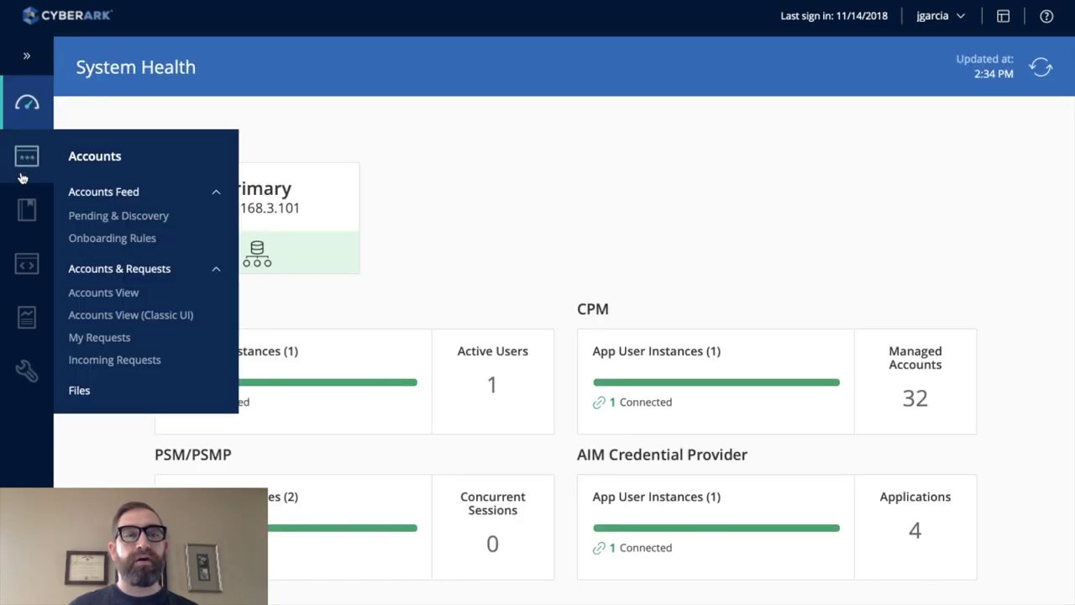
pyautogui.click(25, 157)
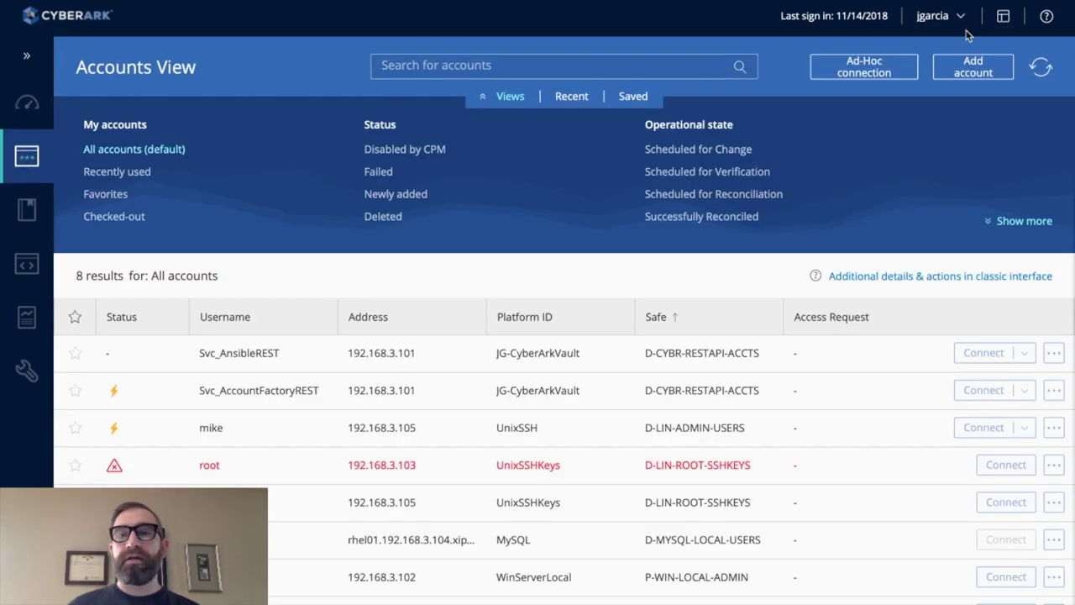
pyautogui.click(941, 16)
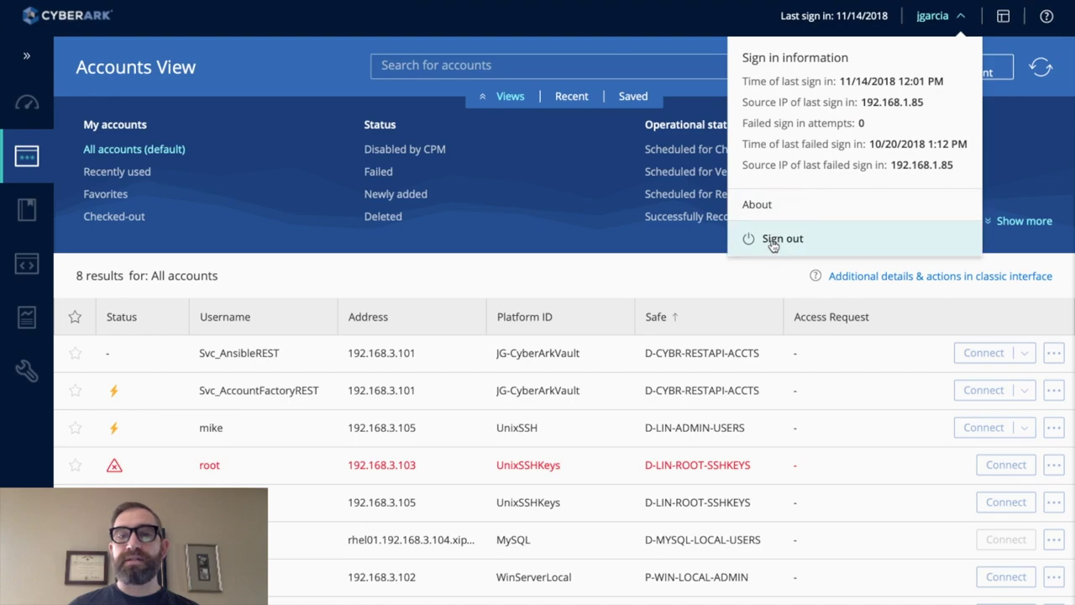
pyautogui.click(778, 251)
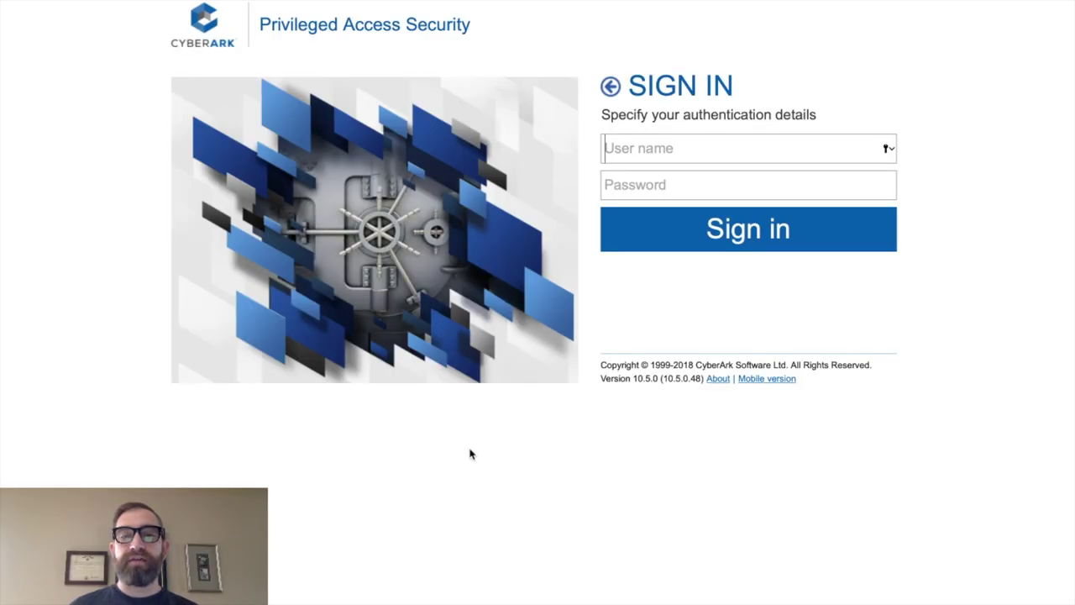
pyautogui.click(597, 2)
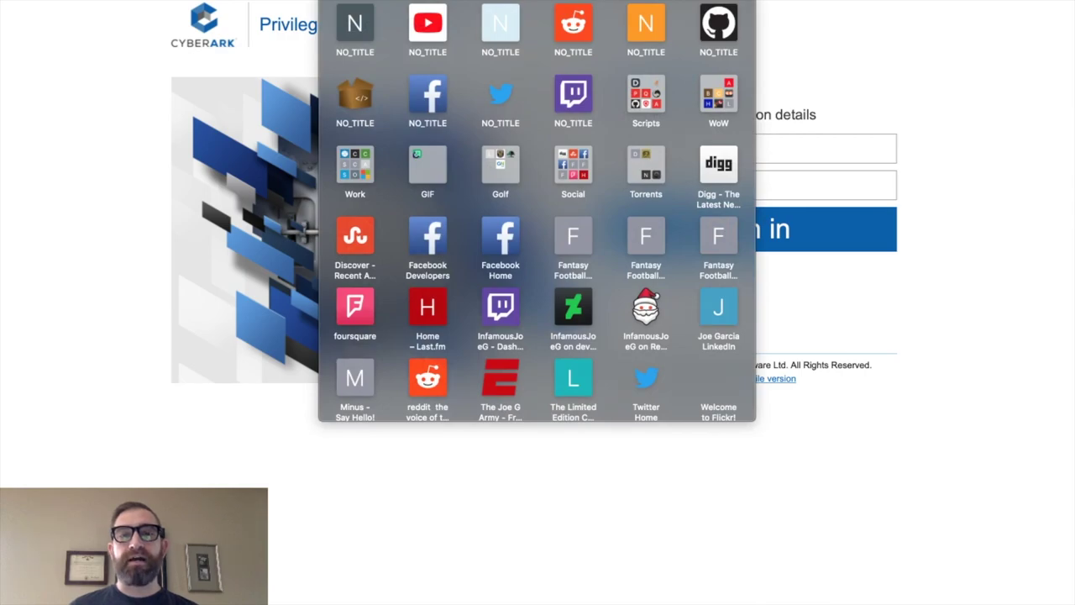
pyautogui.write('p')
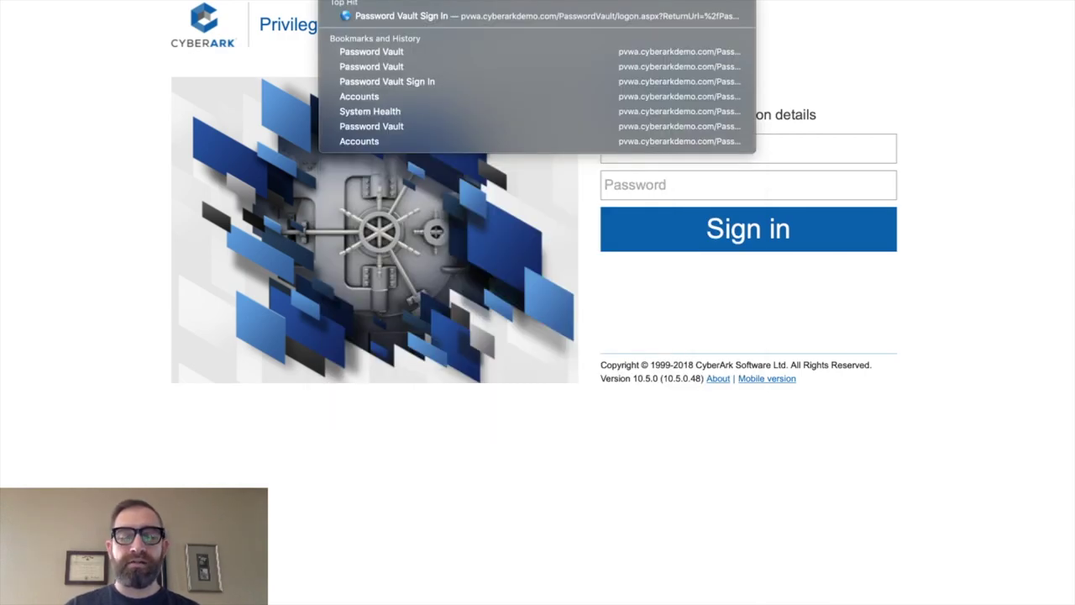
pyautogui.write('vw')
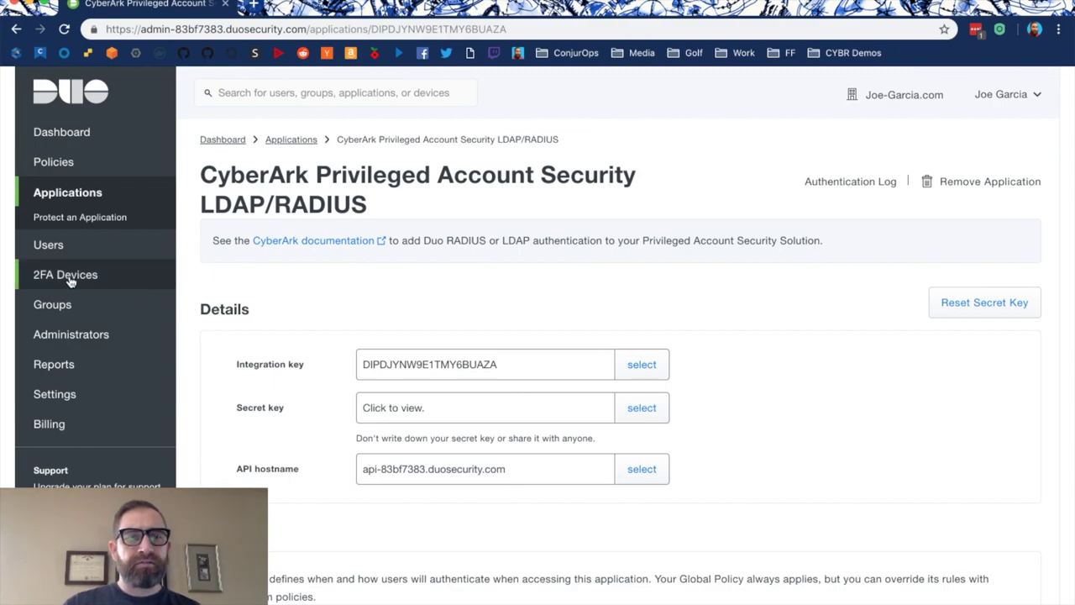
# View the single active user in Duo's Users list, then pick the DUO (RADIUS) tile in PVWA
pyautogui.click(47, 244)
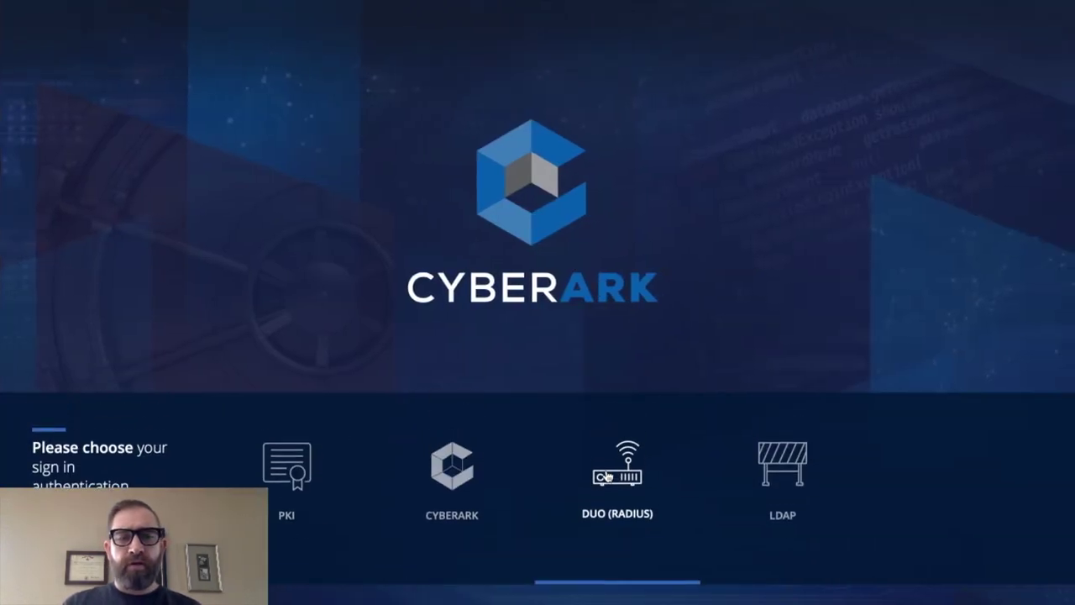
pyautogui.click(607, 476)
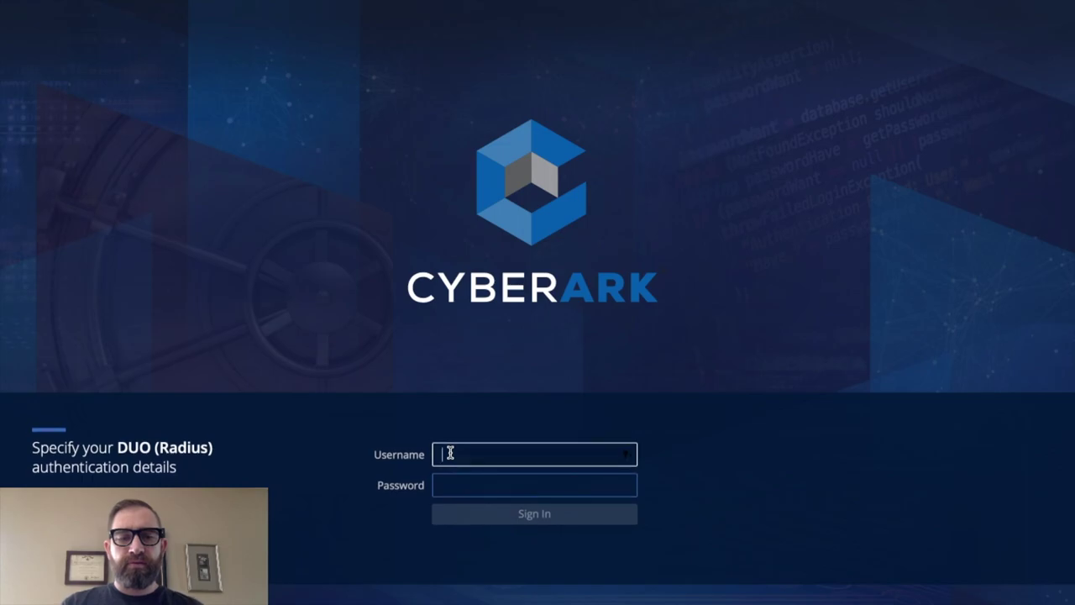
# Sign in through DUO (Radius) as the Duo test user with its password, then sign out from the user menu
pyautogui.write('duouser')
pyautogui.press('Tab')
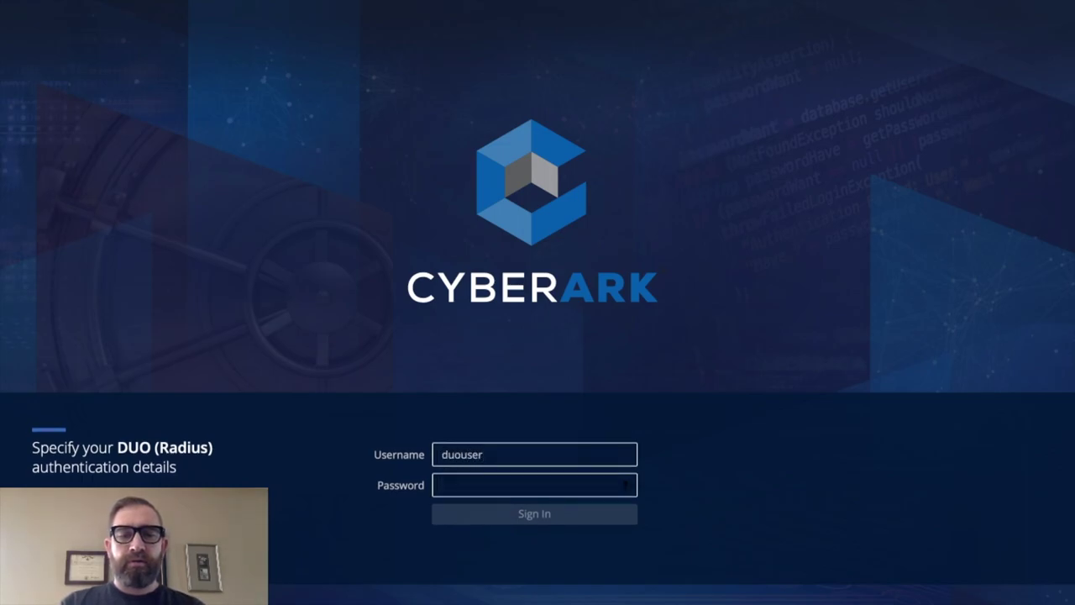
pyautogui.write('*')
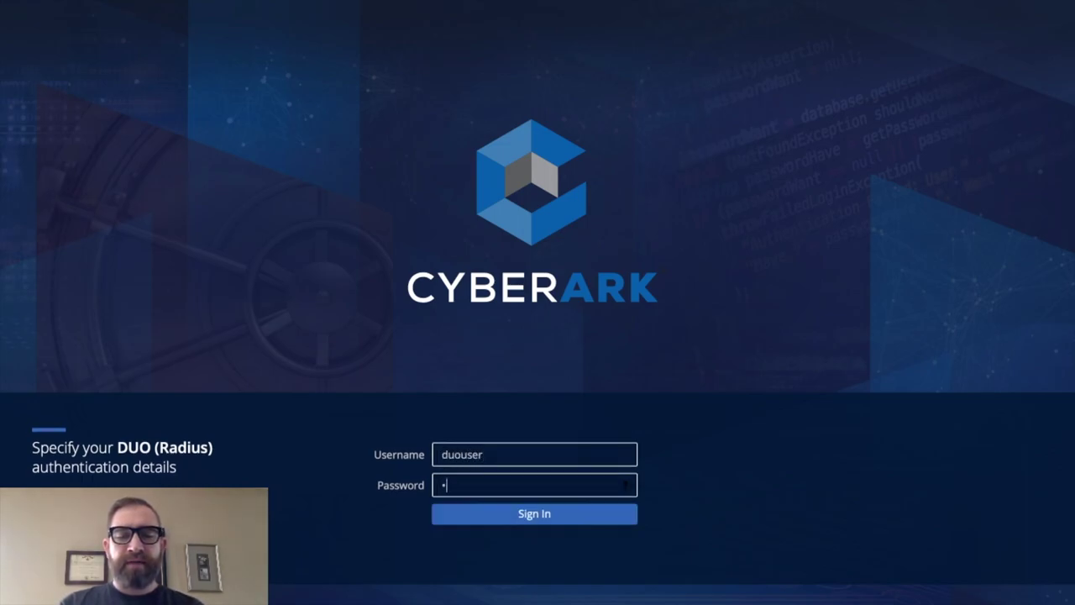
pyautogui.write('********')
pyautogui.press('Return')
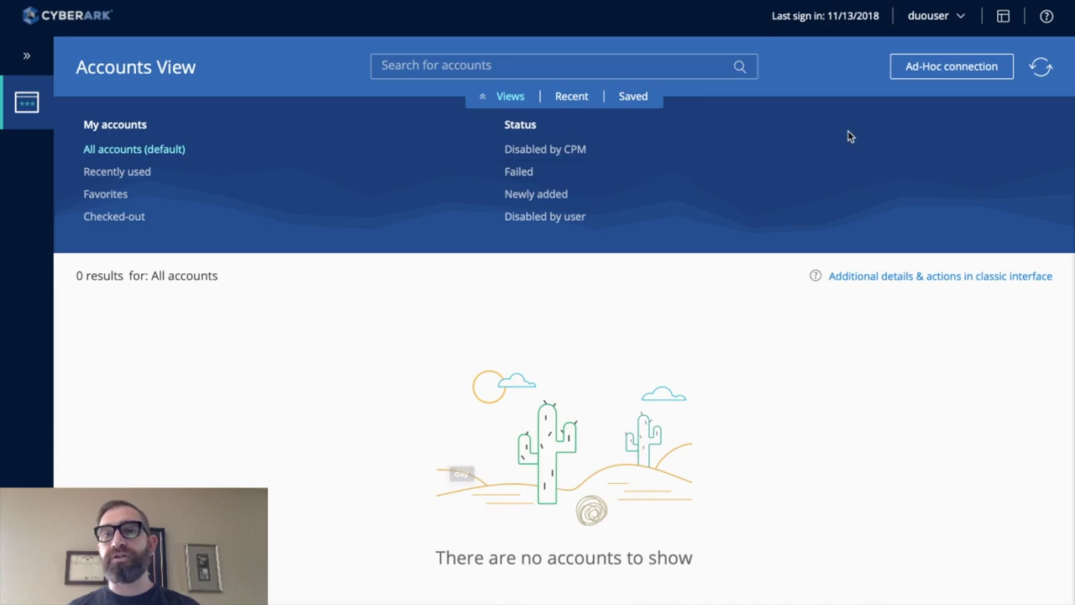
pyautogui.click(924, 19)
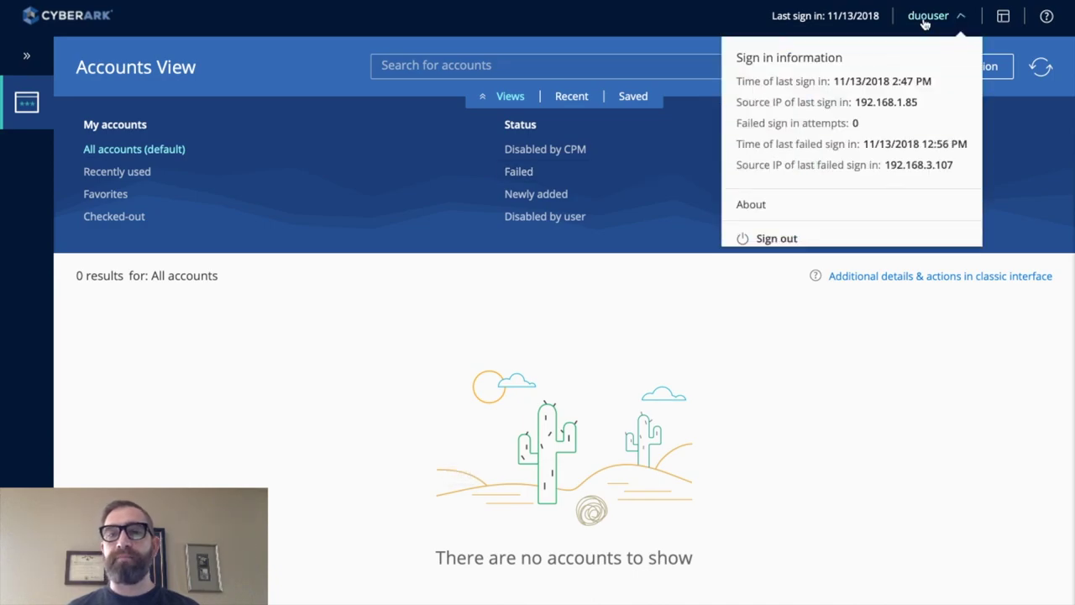
pyautogui.click(759, 242)
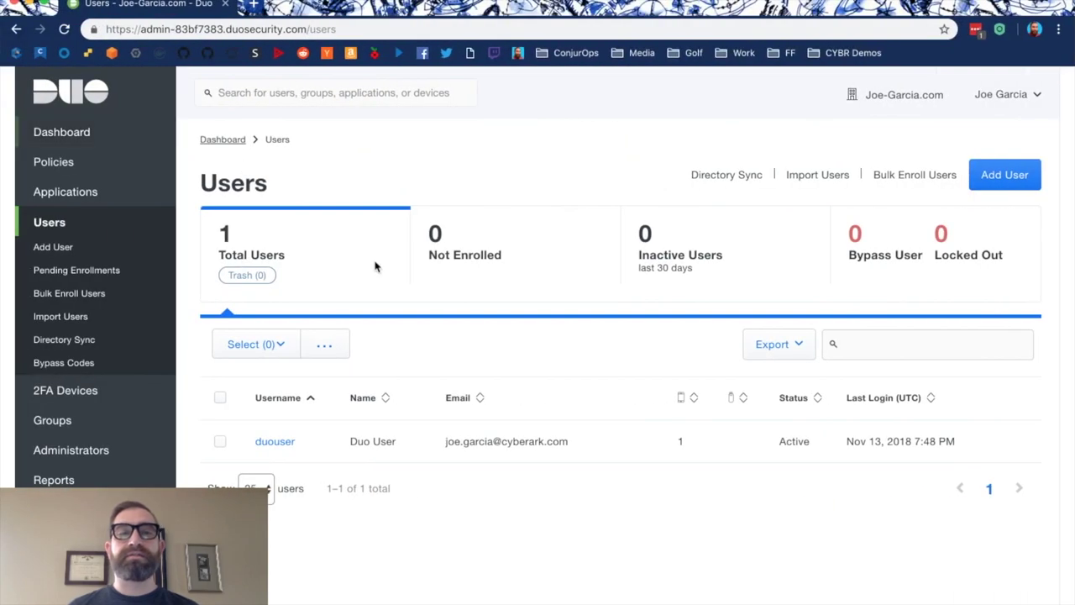
# Launch Postman by searching for 'postman' in system search
pyautogui.press('super+space')
pyautogui.write('postman')
pyautogui.press('Return')
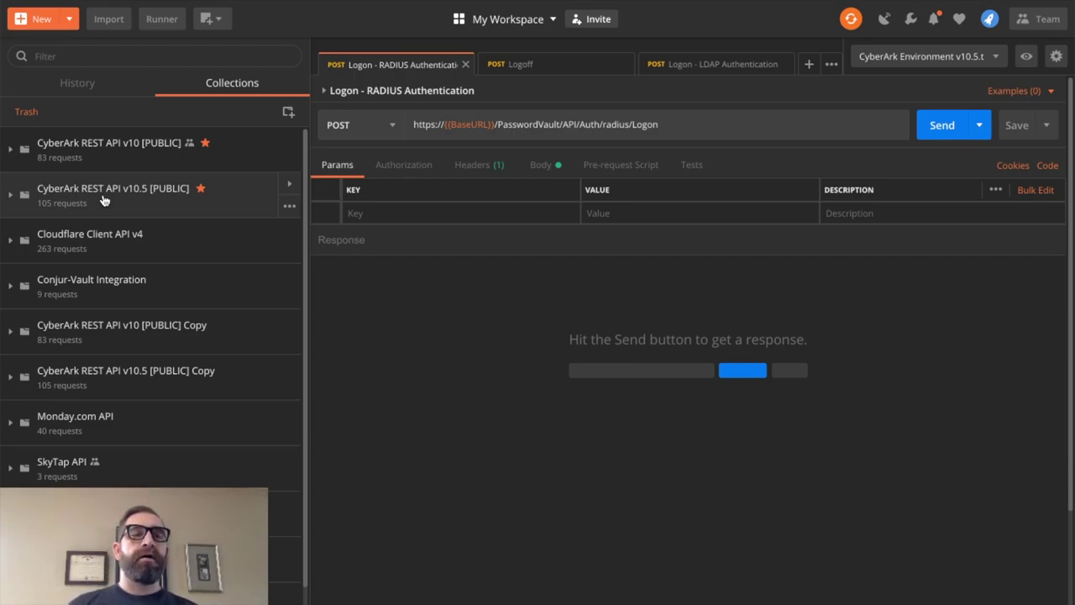
# Expand the CyberArk REST API v10.5 [PUBLIC] Copy collection, close the LDAP logon tab, and return to the RADIUS tab
pyautogui.scroll(-1, 103, 199)
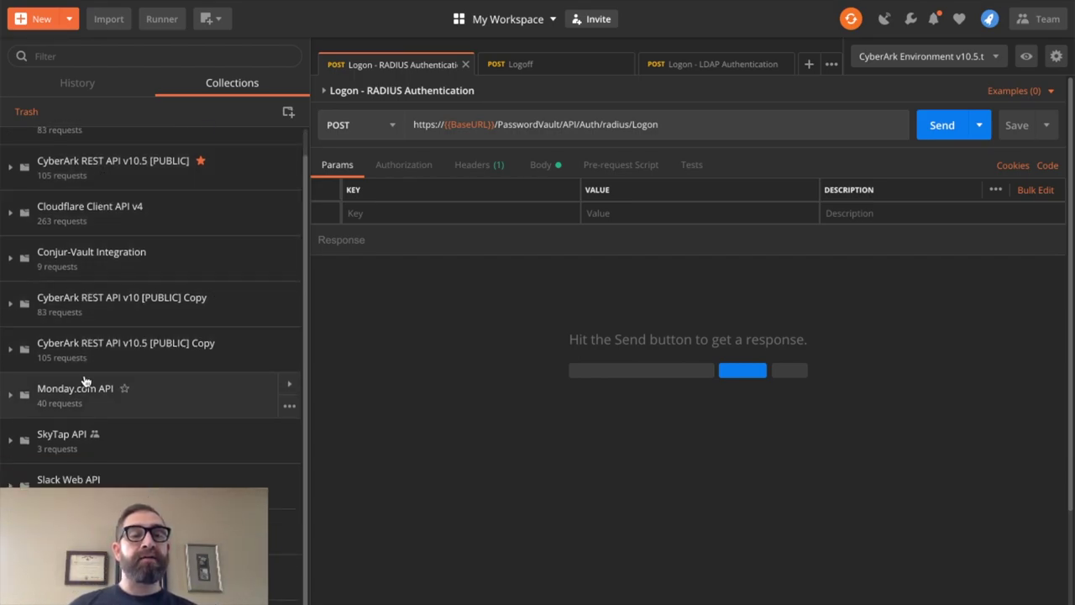
pyautogui.click(12, 351)
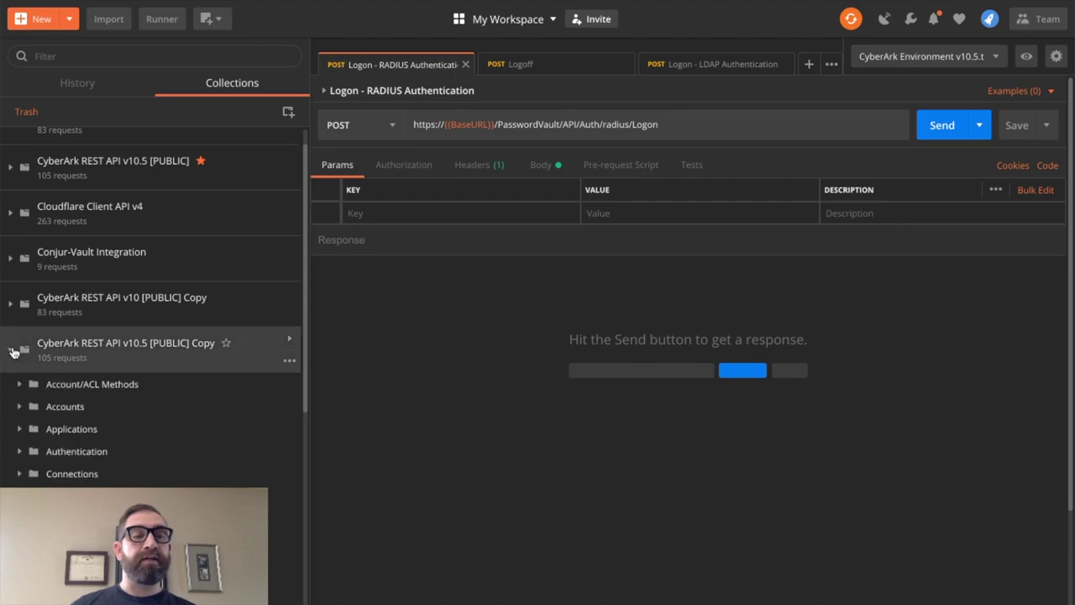
pyautogui.scroll(-5, 101, 378)
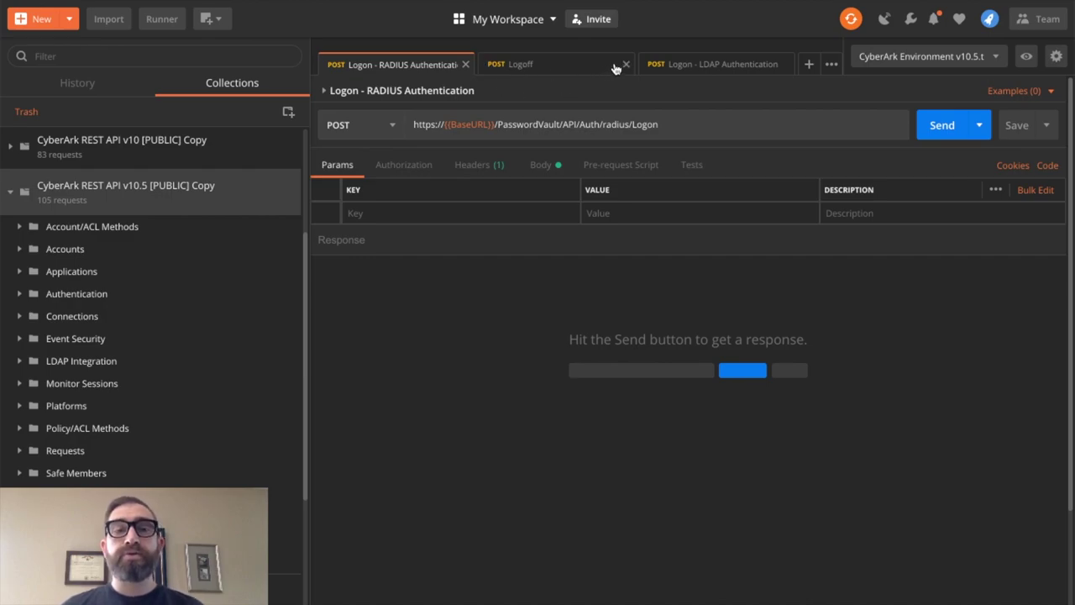
pyautogui.click(785, 67)
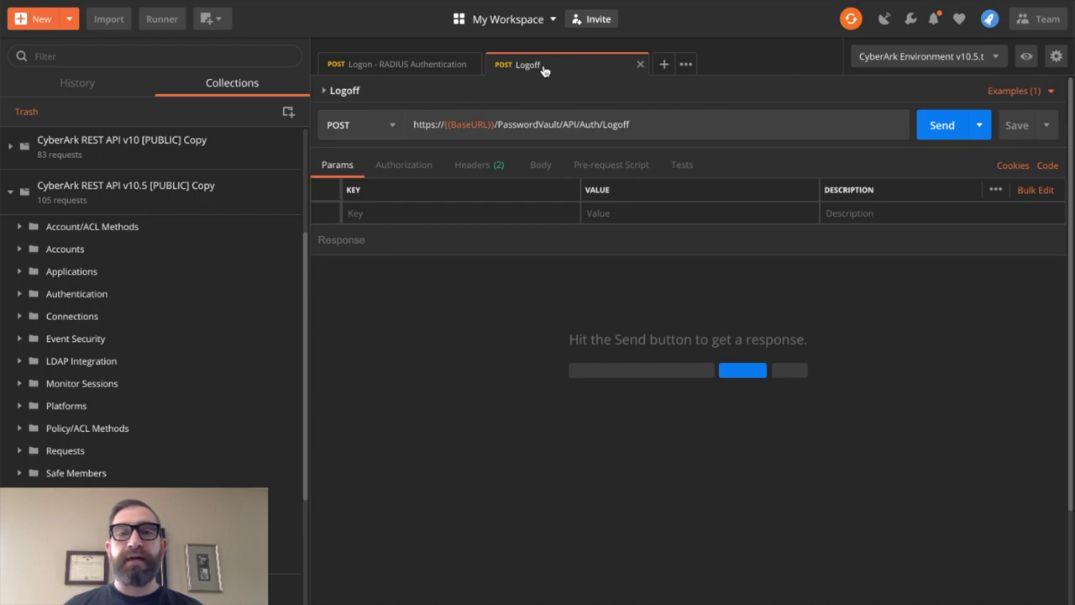
pyautogui.click(378, 66)
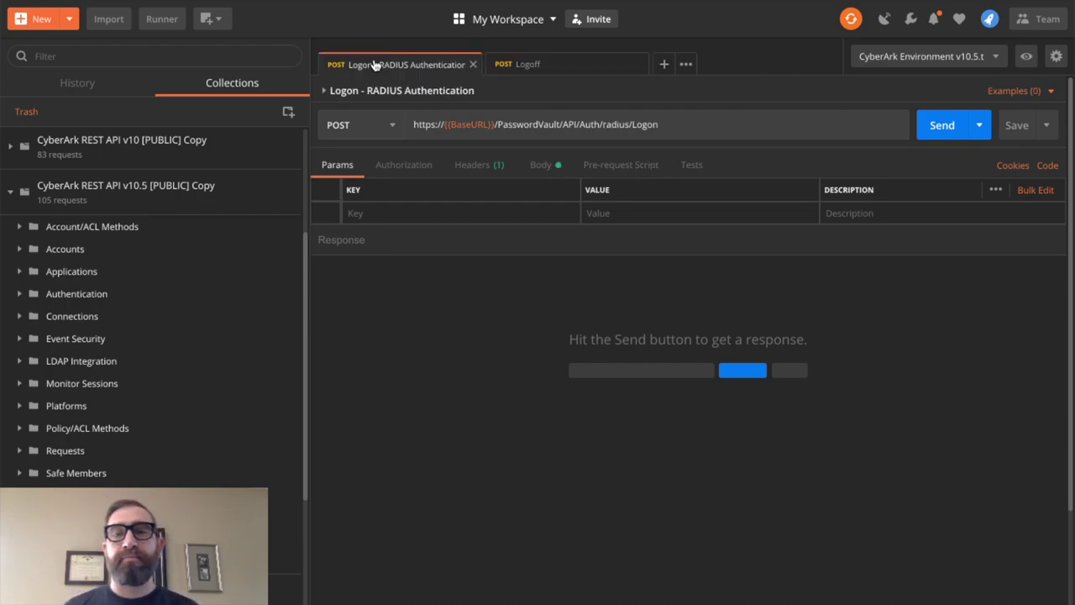
# Review the CyberArk environment's username and password values, then send the RADIUS logon, getting 401 CASSM005E
pyautogui.click(1026, 58)
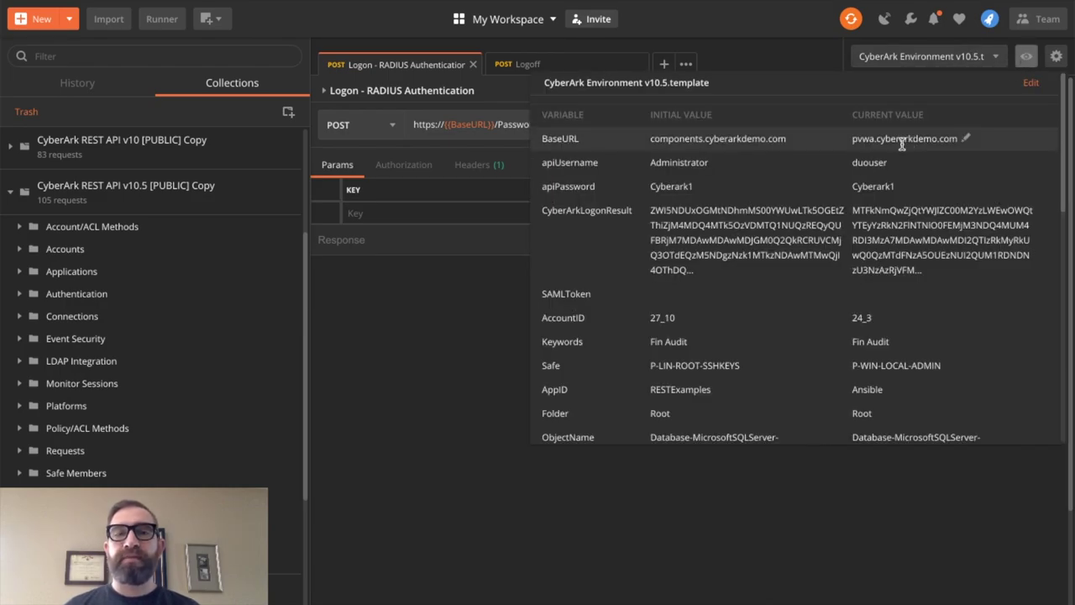
pyautogui.hotkey('ctrl', 'Right')
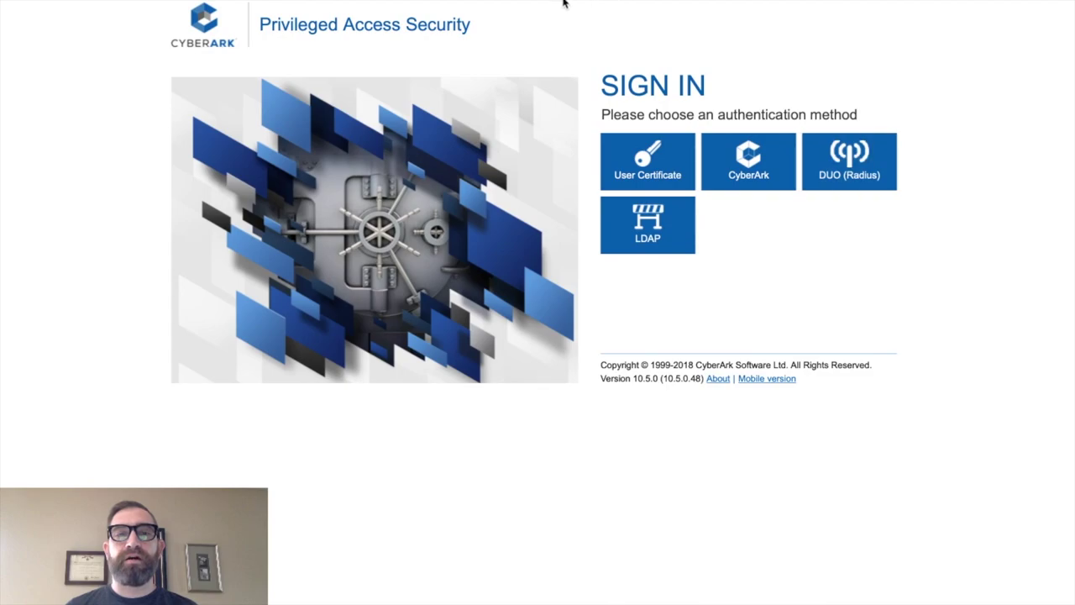
pyautogui.hotkey('ctrl', 'Left')
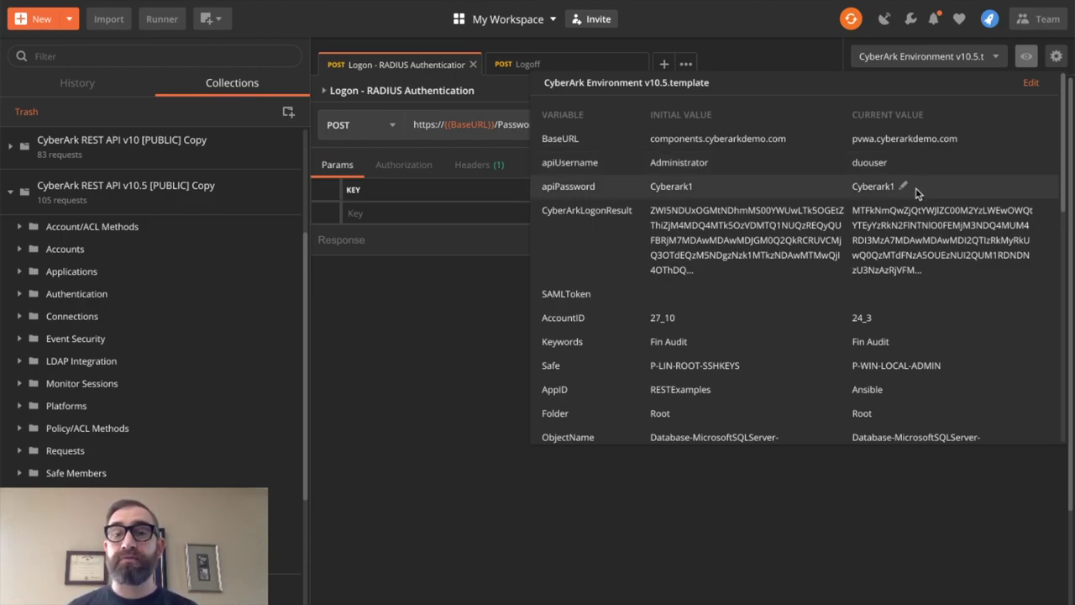
pyautogui.click(425, 363)
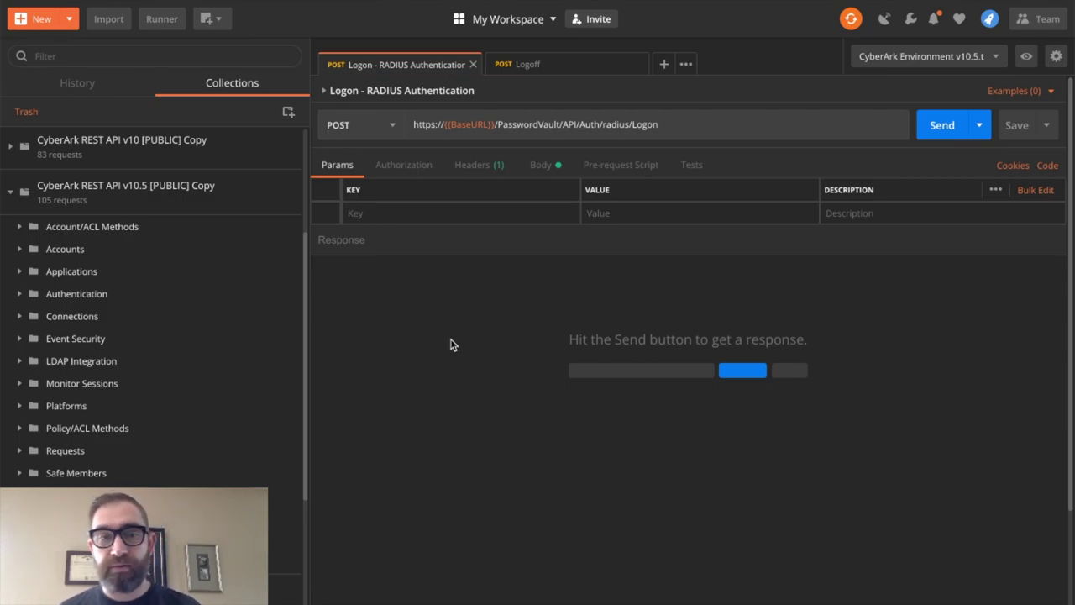
pyautogui.click(941, 128)
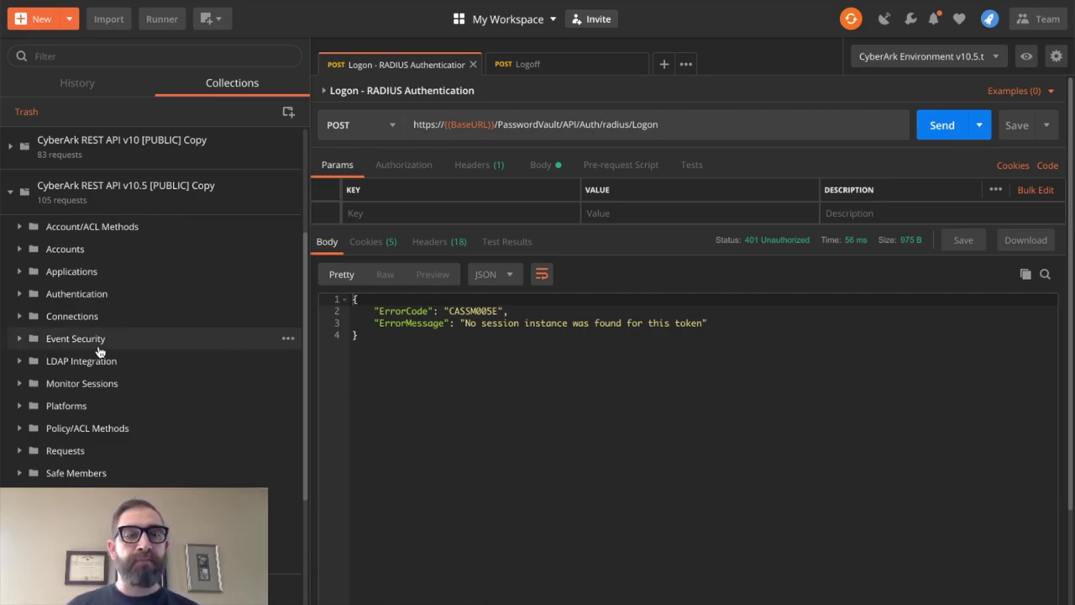
# Open Logon - LDAP Authentication from the v10 Authentication folder and glance at the environment variables
pyautogui.click(78, 299)
pyautogui.click(80, 322)
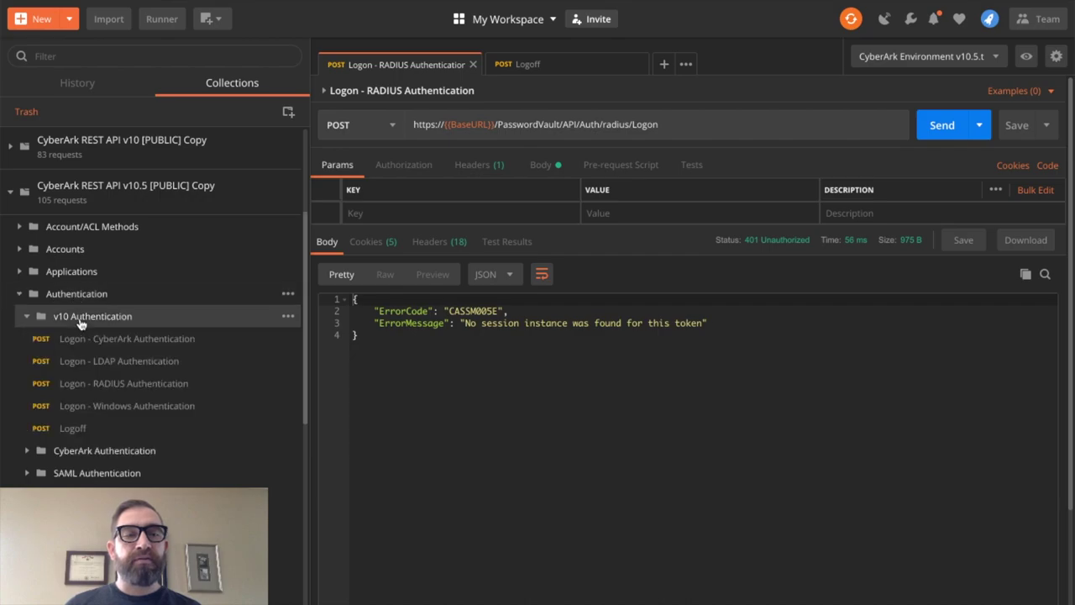
pyautogui.click(96, 362)
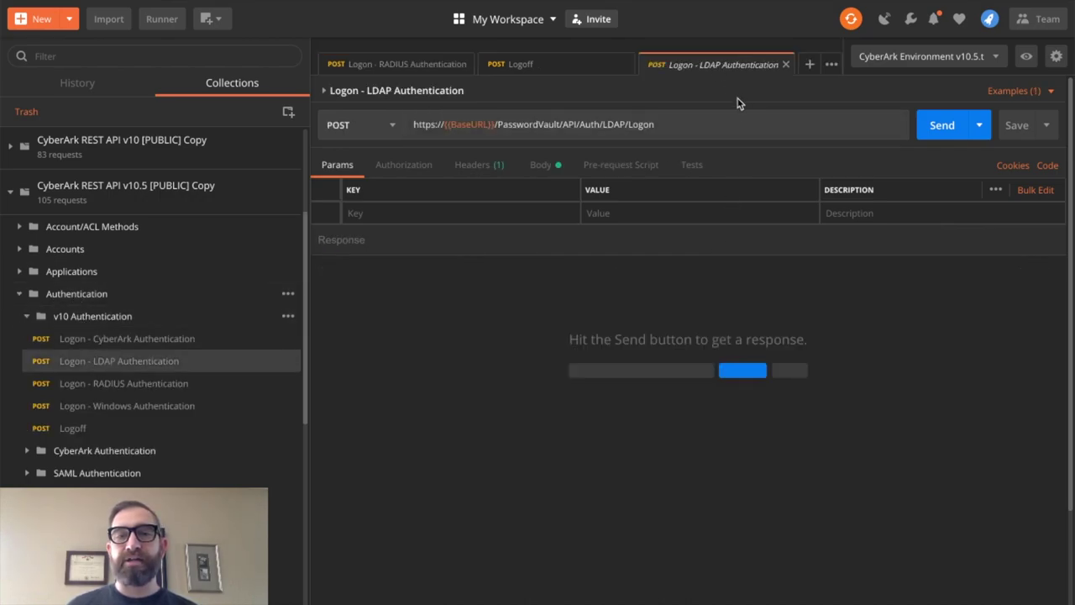
pyautogui.click(1025, 58)
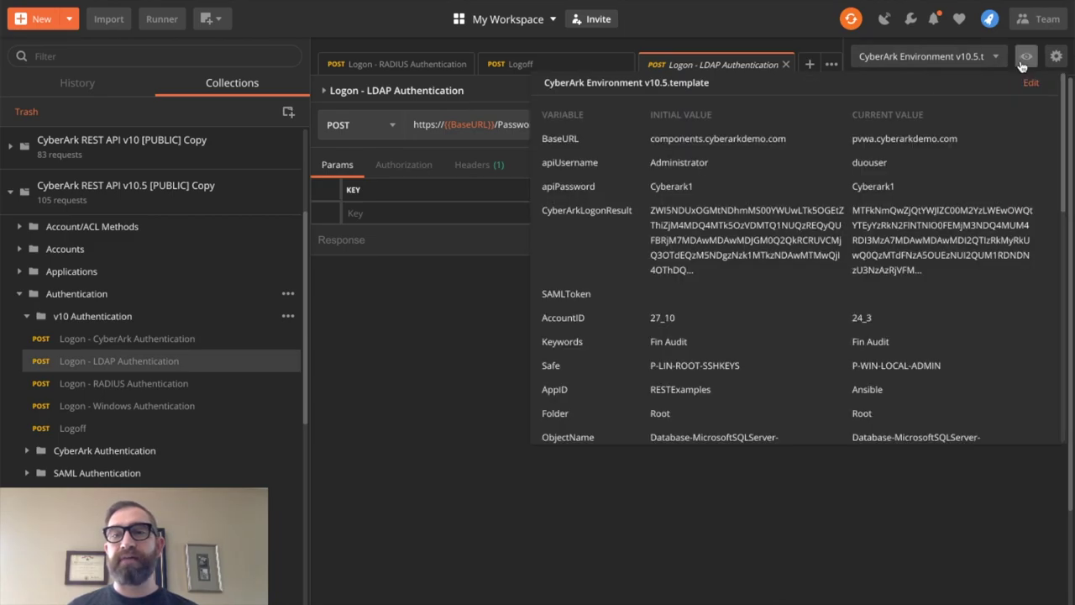
pyautogui.click(1024, 59)
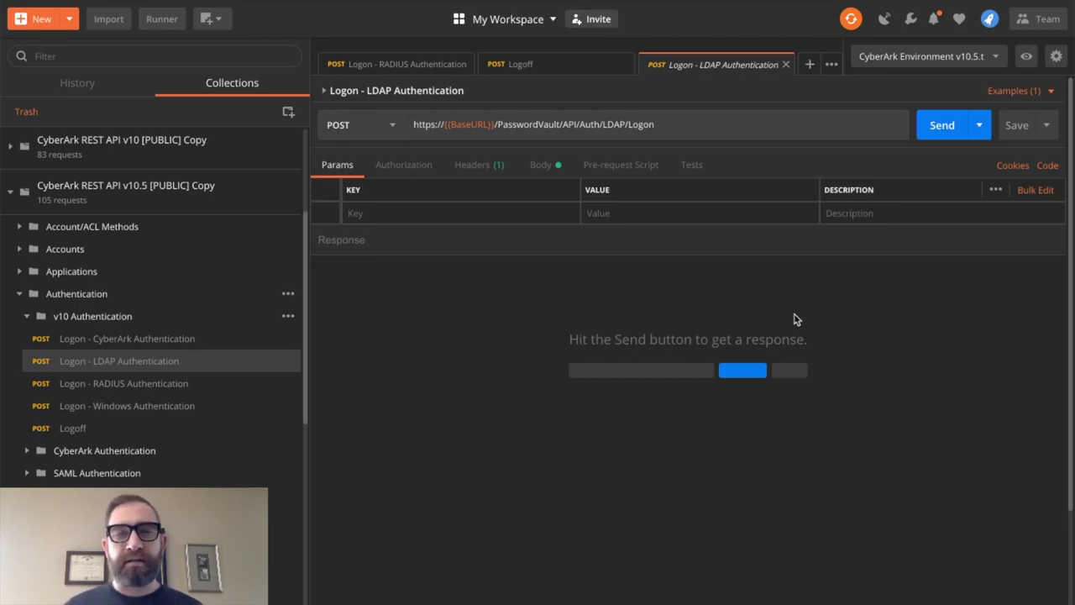
# Send the LDAP logon request, which returns 403 PASWS013E authentication failure, then return to the RADIUS tab
pyautogui.click(511, 65)
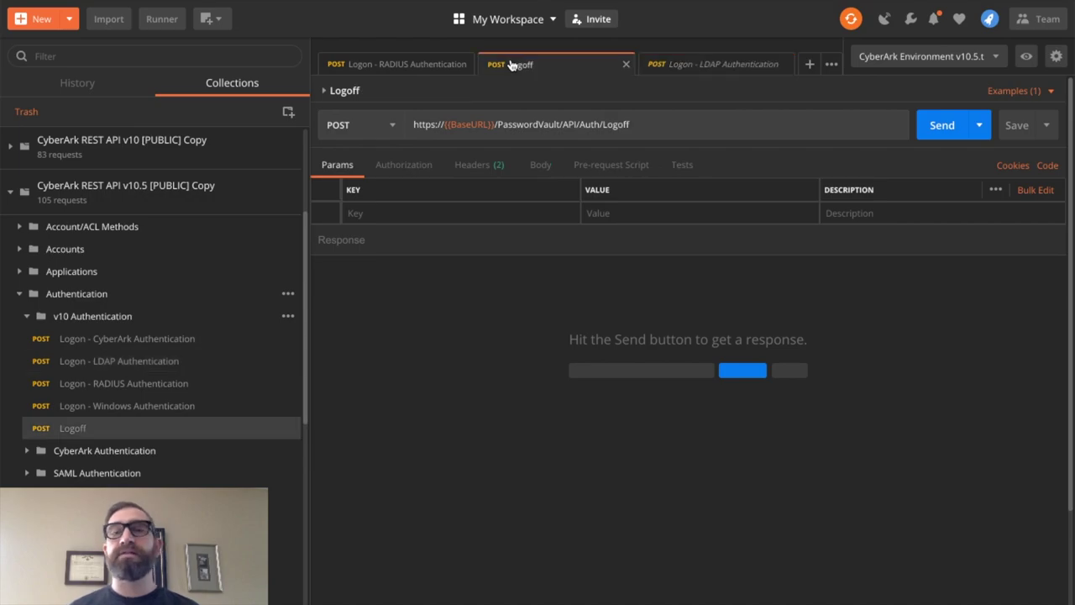
pyautogui.click(417, 64)
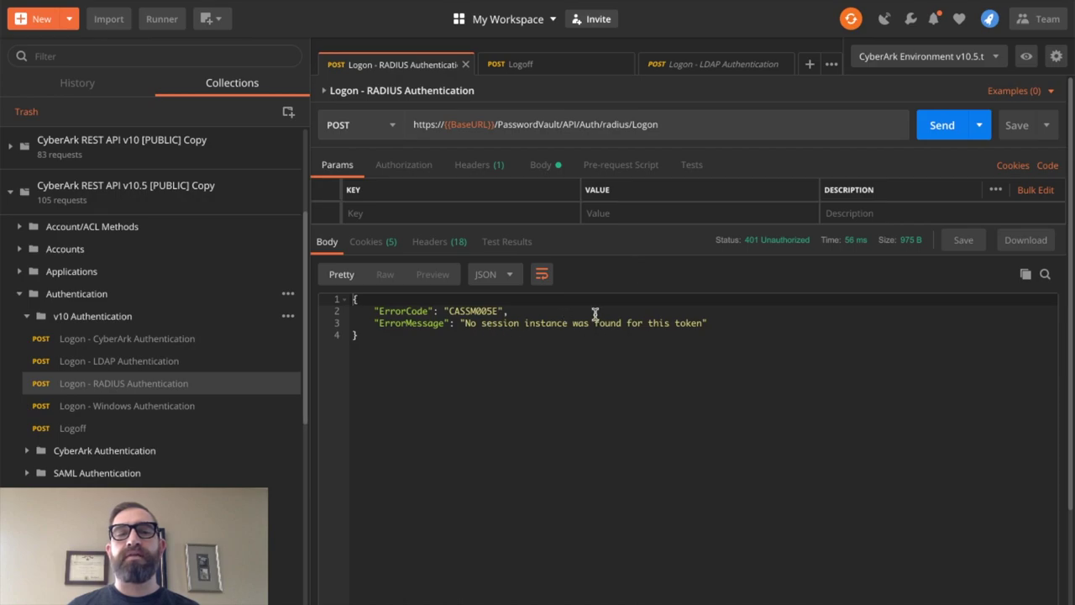
pyautogui.click(714, 65)
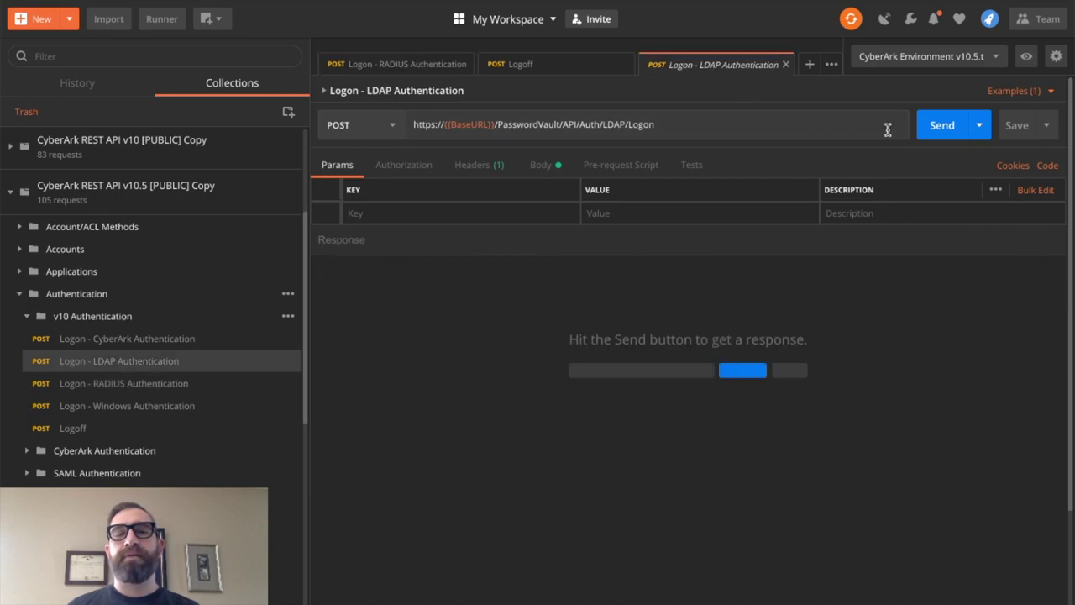
pyautogui.click(929, 128)
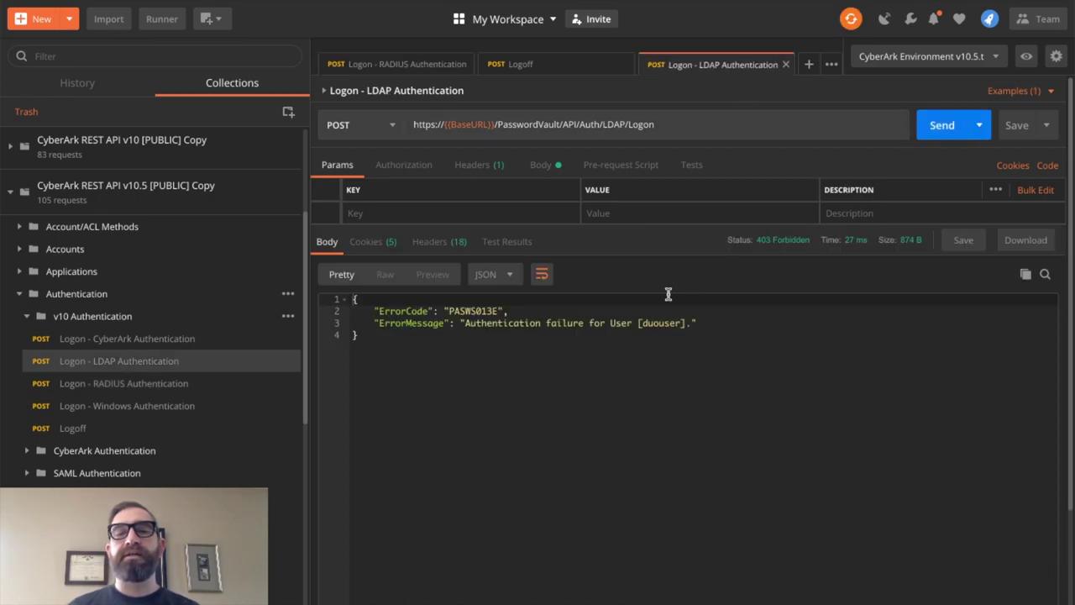
pyautogui.click(392, 67)
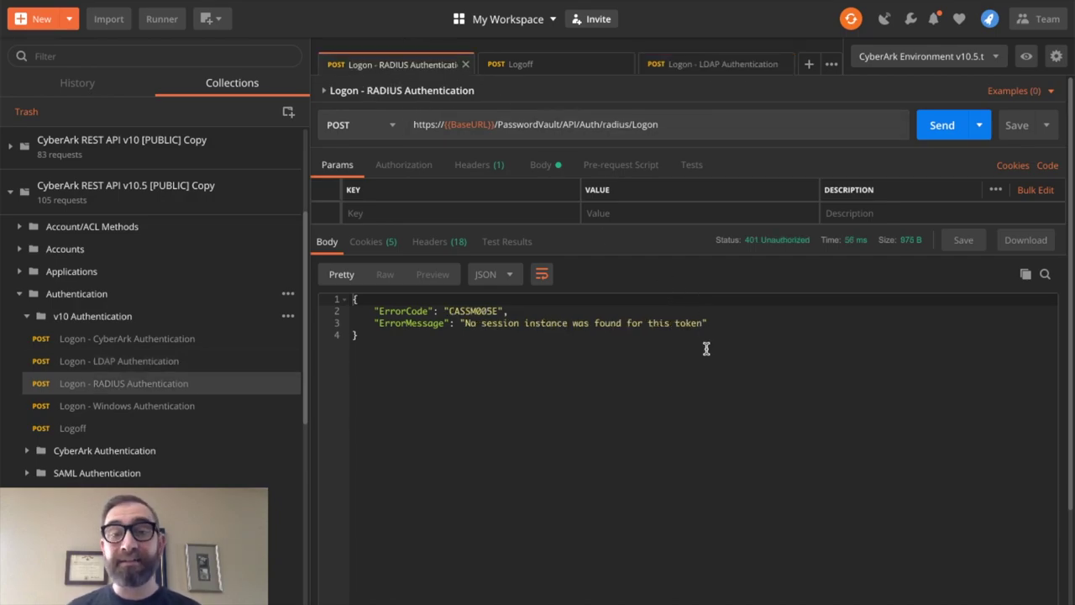
# Resend the RADIUS logon for a 200 OK and paste its session token into CyberArkLogonResult
pyautogui.click(936, 119)
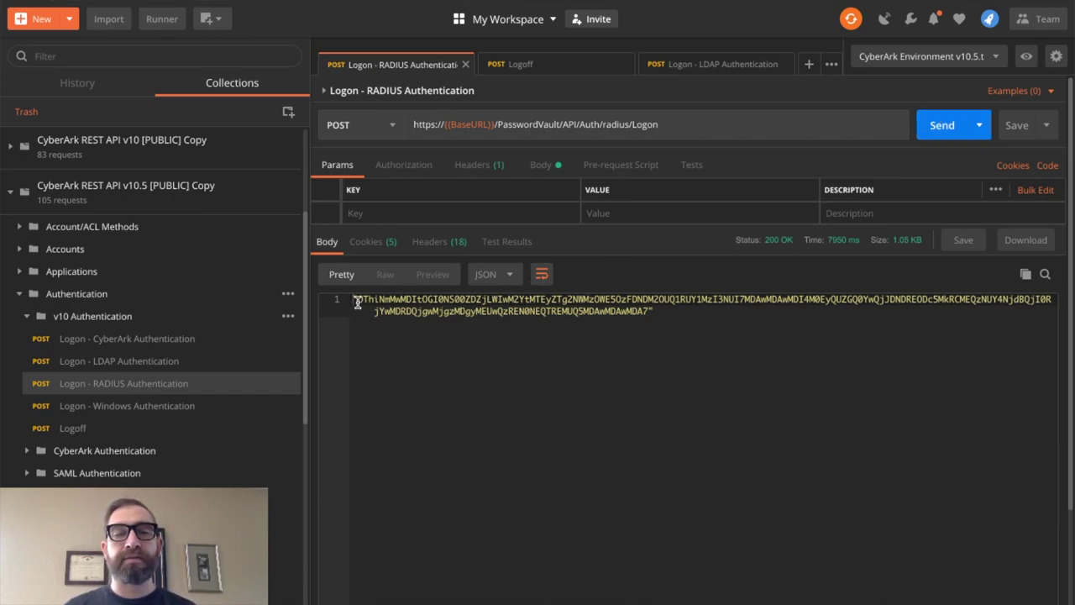
pyautogui.moveTo(356, 302); pyautogui.dragTo(651, 311)
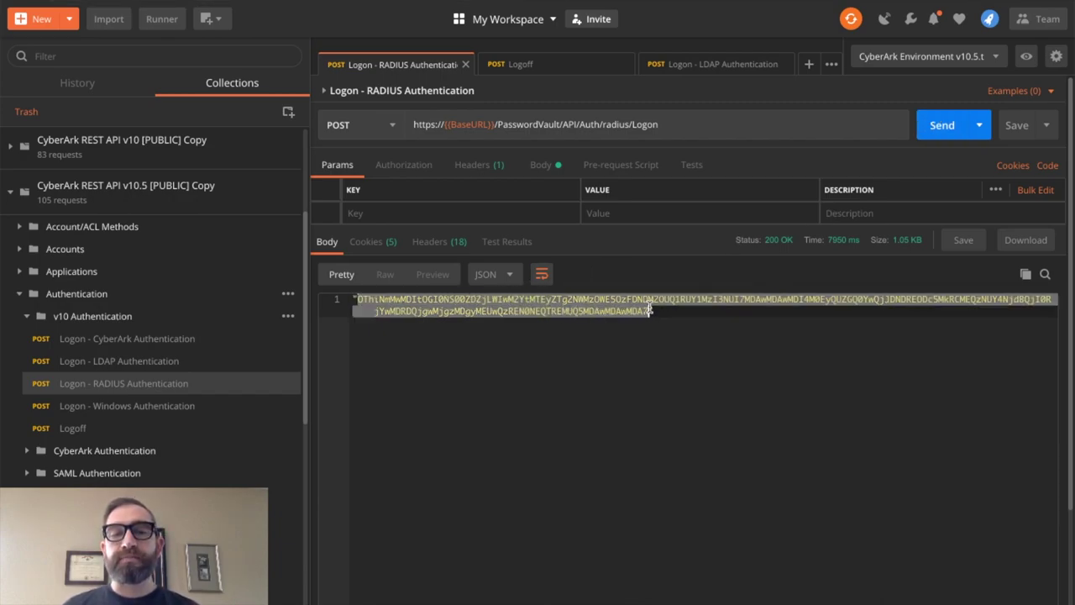
pyautogui.click(1027, 55)
pyautogui.click(1042, 215)
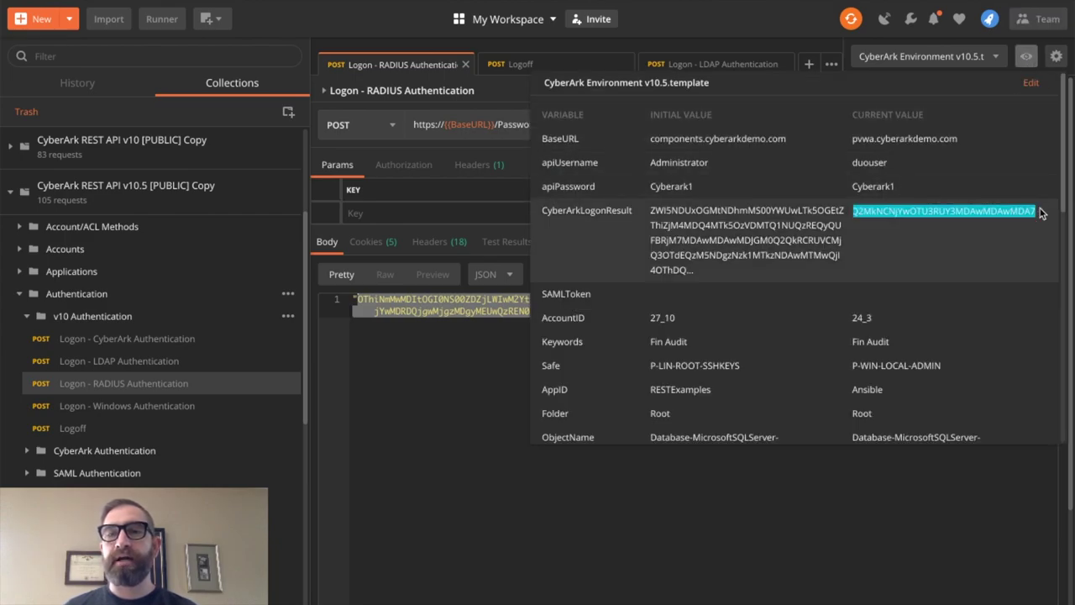
pyautogui.hotkey('ctrl', 'v')
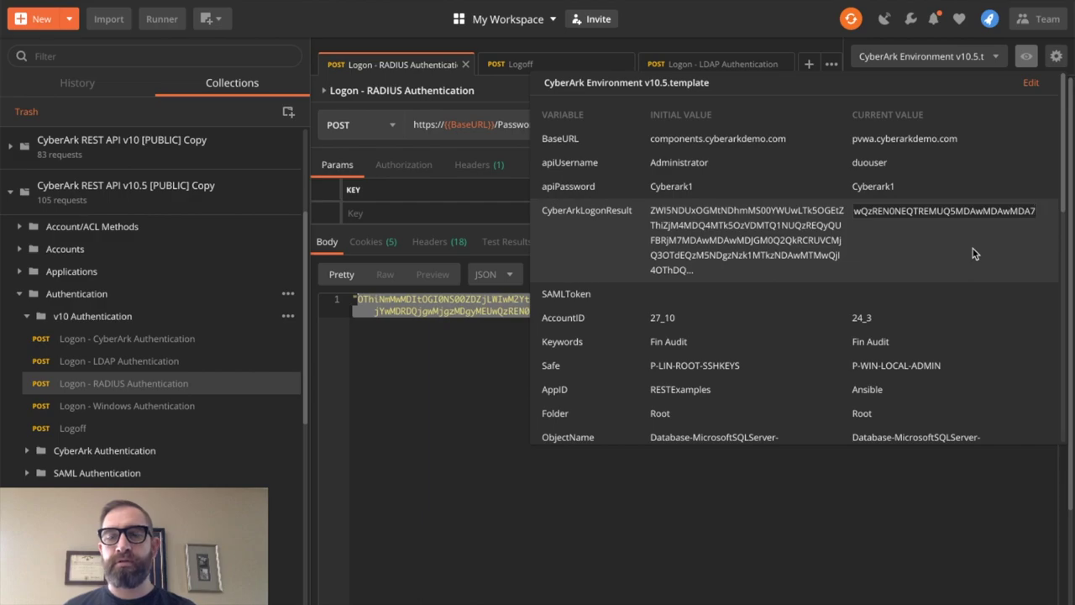
pyautogui.press('Return')
pyautogui.click(677, 501)
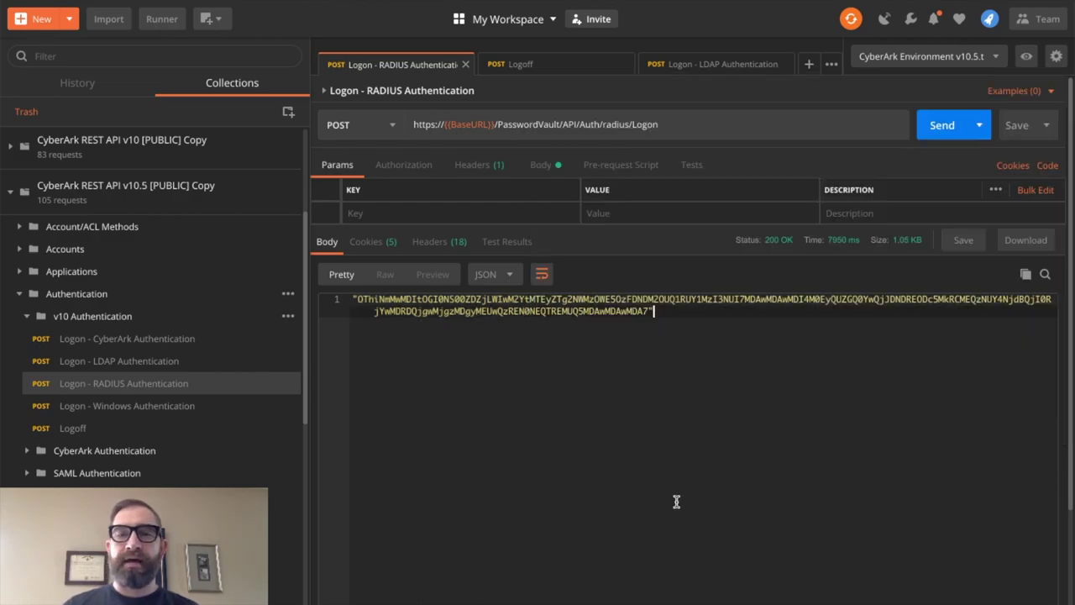
pyautogui.click(20, 249)
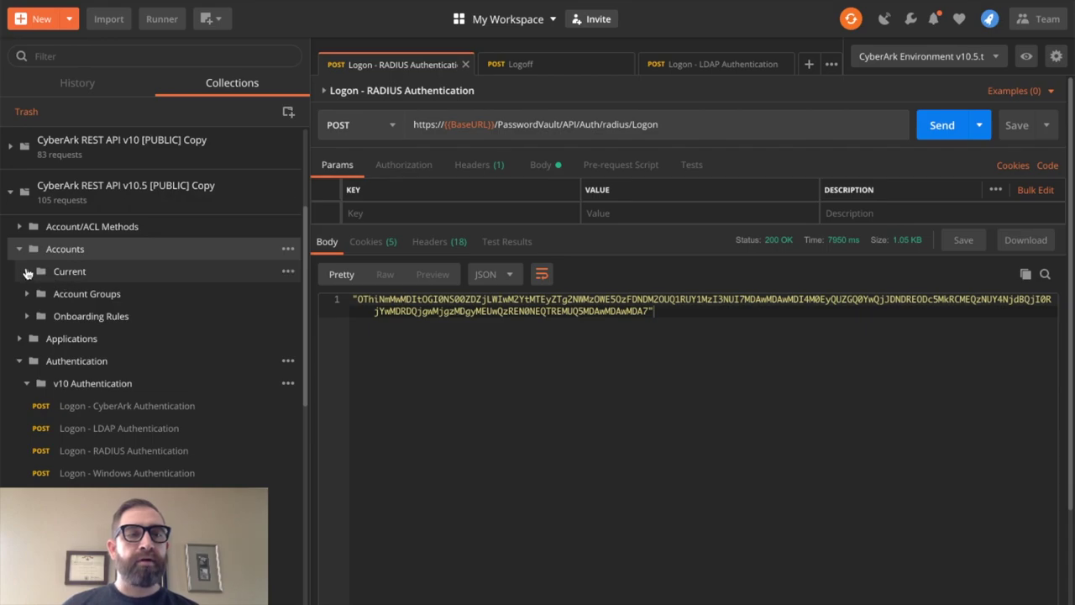
# Run Accounts > Current > Get Accounts, which returns 200 OK with an empty account list
pyautogui.click(27, 271)
pyautogui.click(80, 428)
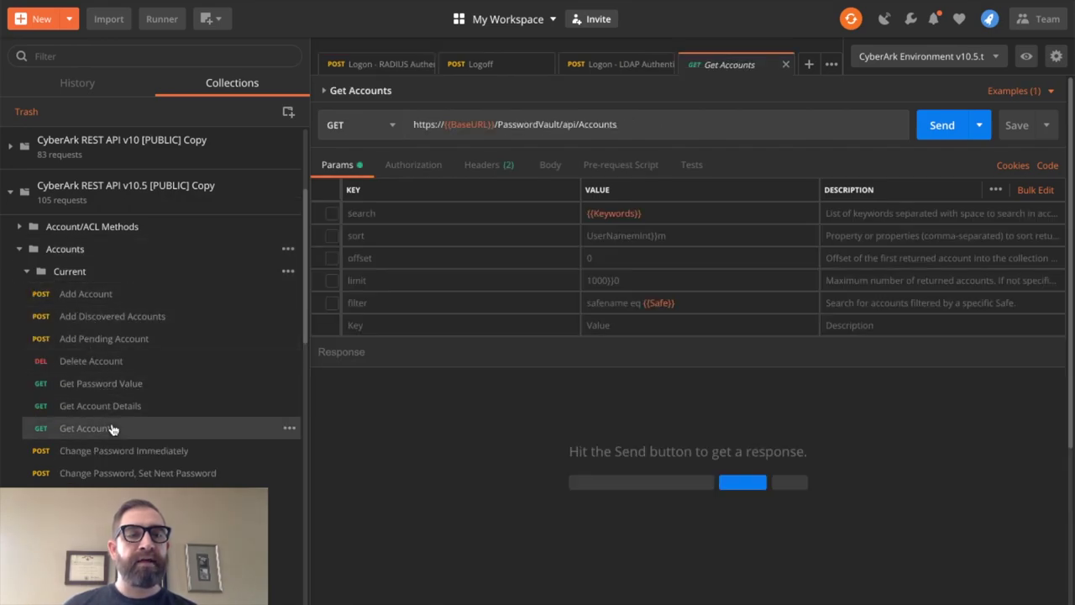
pyautogui.click(942, 126)
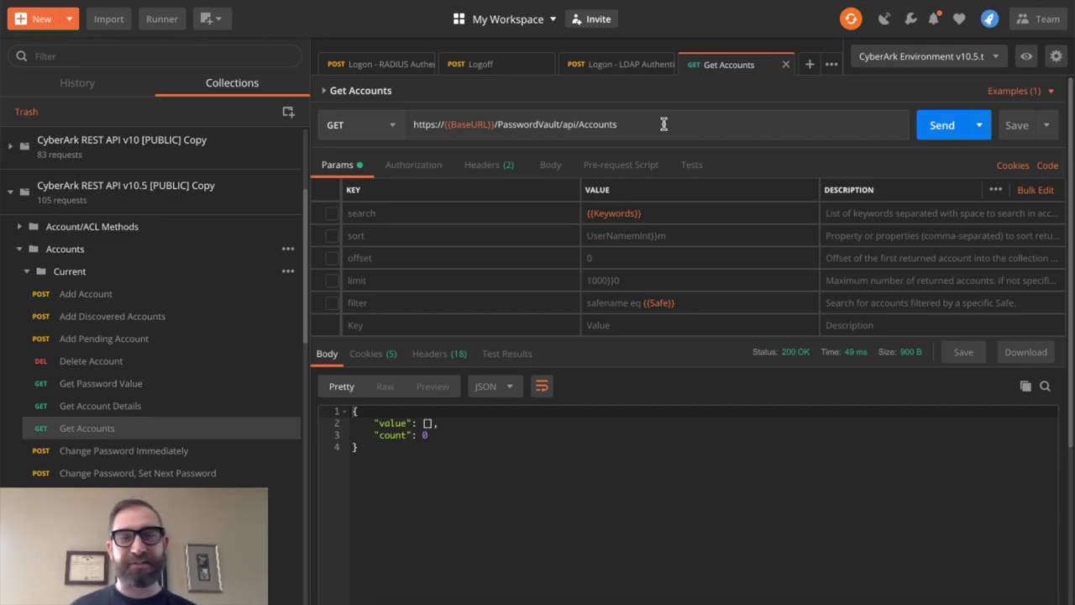
pyautogui.scroll(-3, 84, 345)
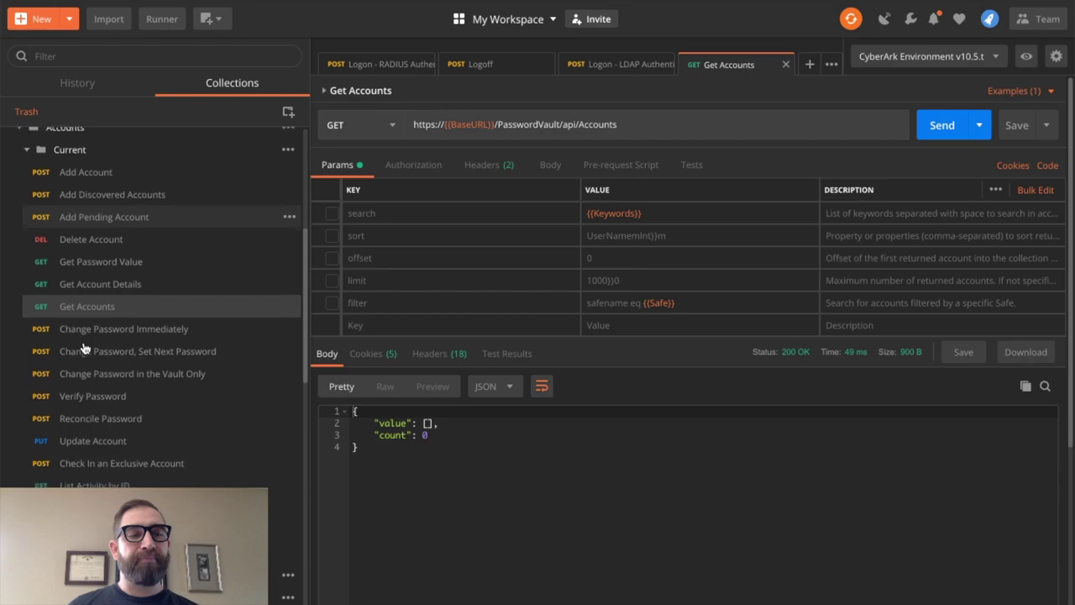
pyautogui.scroll(-9, 84, 347)
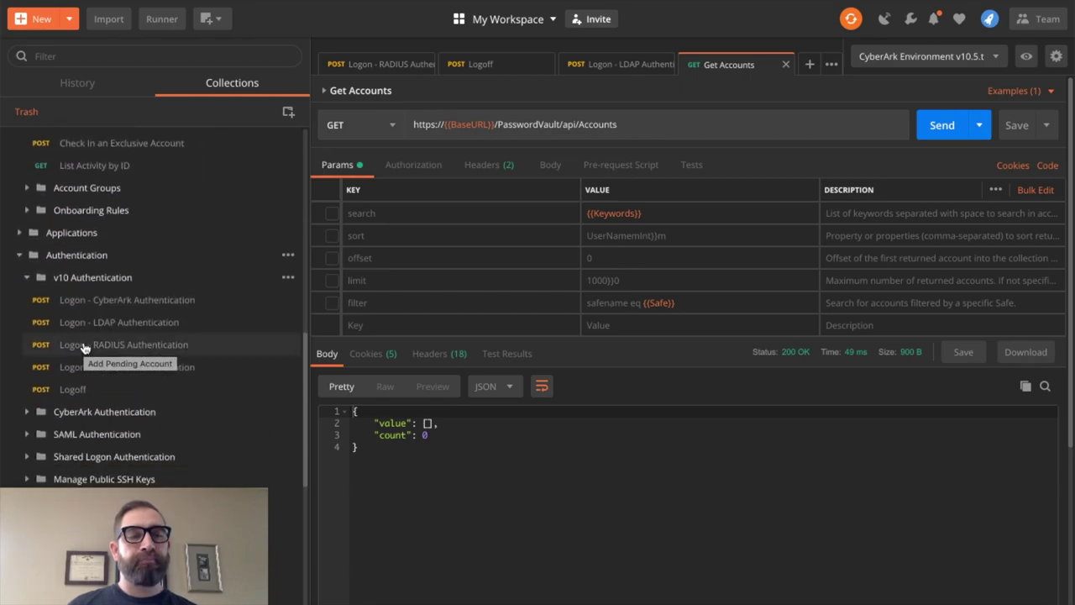
pyautogui.scroll(1, 84, 347)
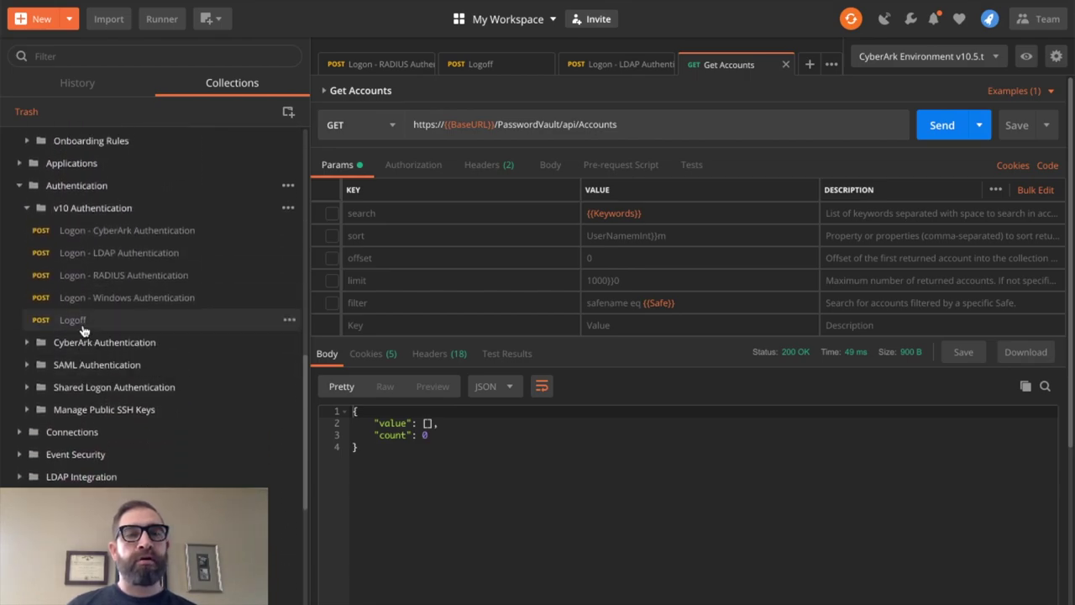
# Send the Logoff request for a 200 OK and return to the RADIUS logon request
pyautogui.click(82, 323)
pyautogui.click(944, 119)
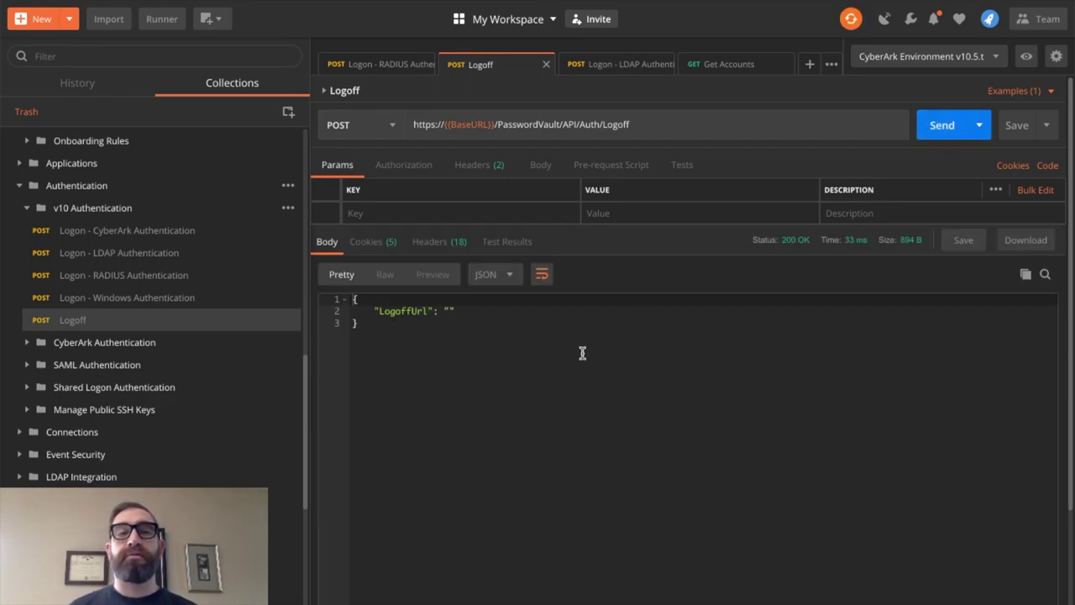
pyautogui.click(379, 70)
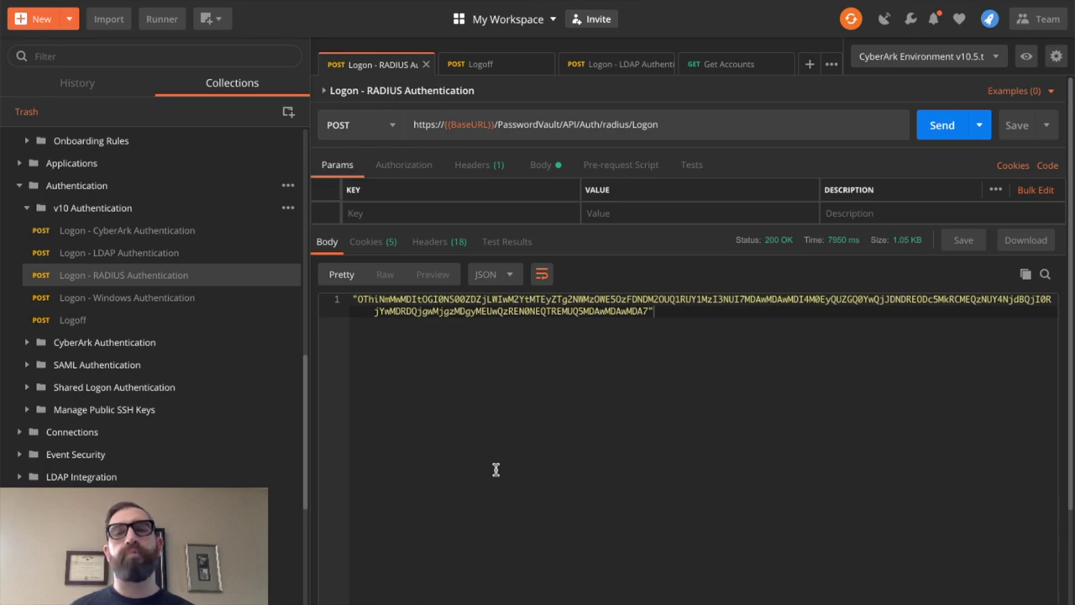
# Resend the RADIUS logon and the LDAP logon requests, then return to RADIUS
pyautogui.click(942, 126)
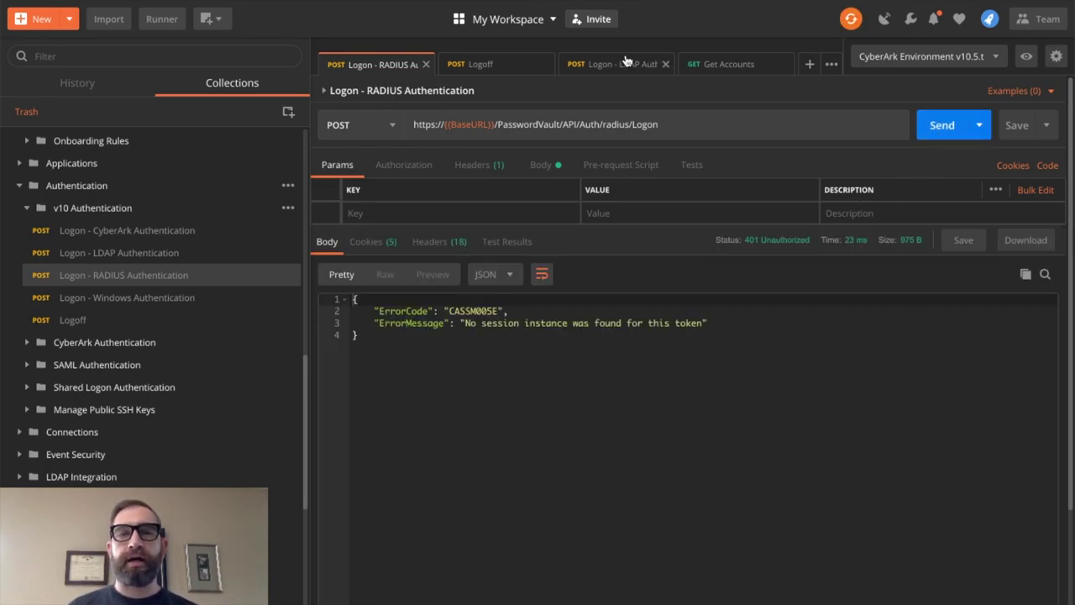
pyautogui.click(601, 67)
pyautogui.click(940, 126)
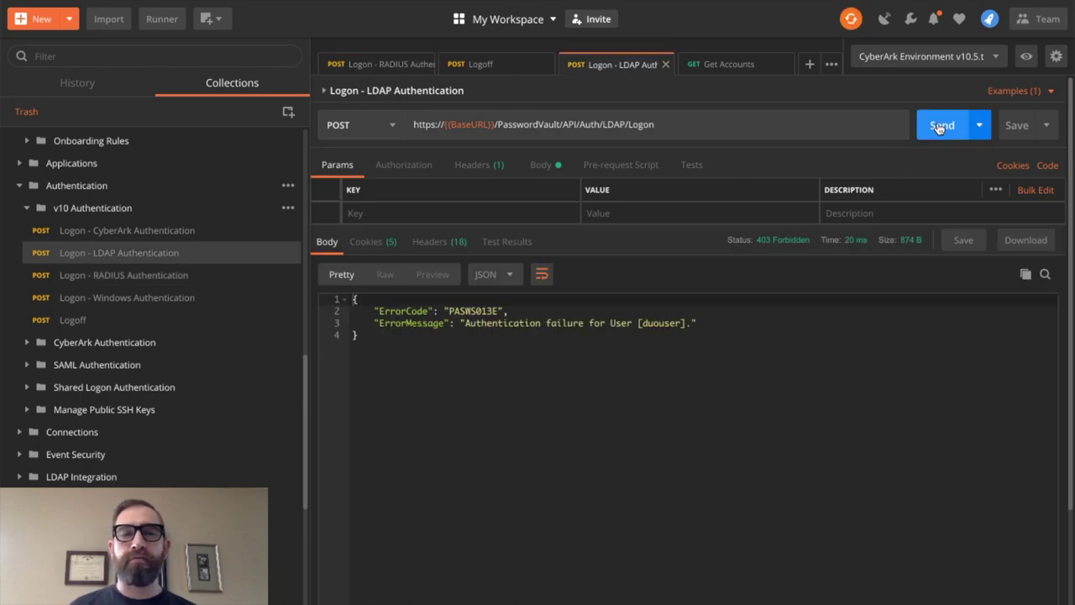
pyautogui.click(367, 67)
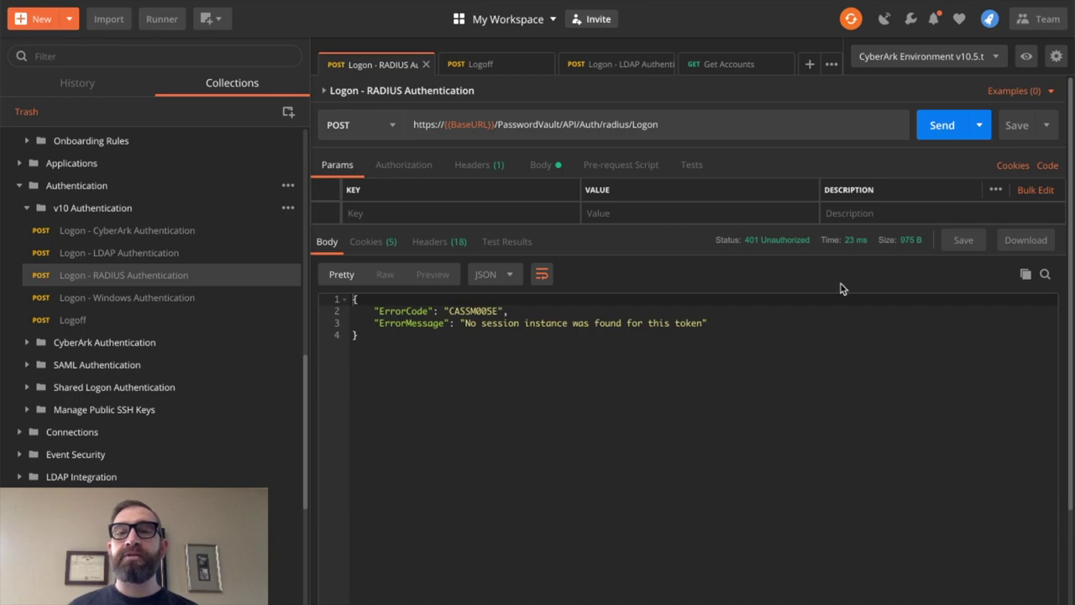
# Append a comma and the Duo passcode to the end of apiPassword's current value
pyautogui.click(1026, 56)
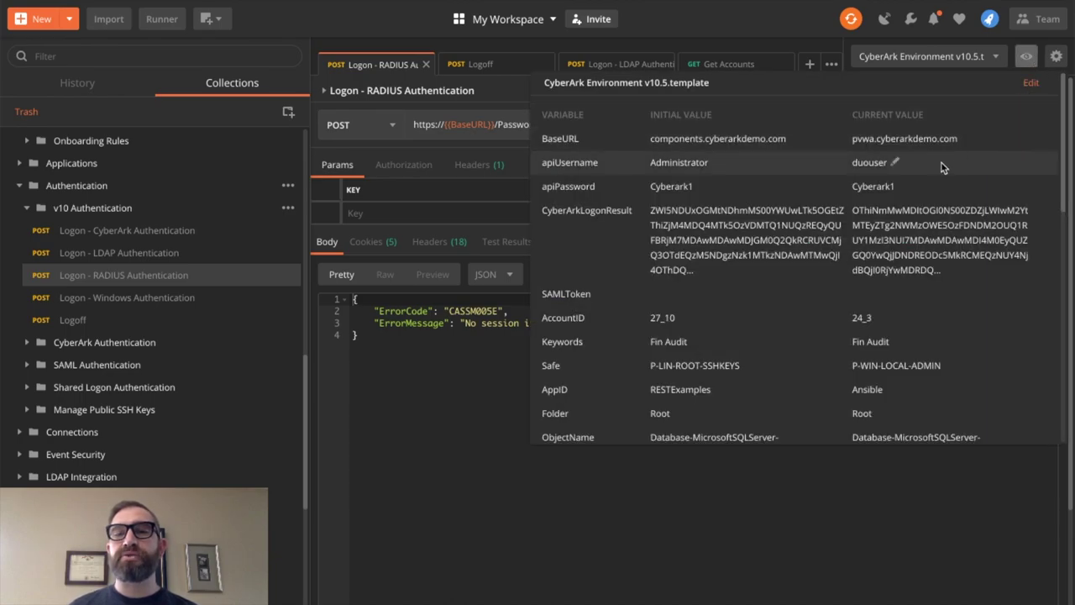
pyautogui.click(901, 186)
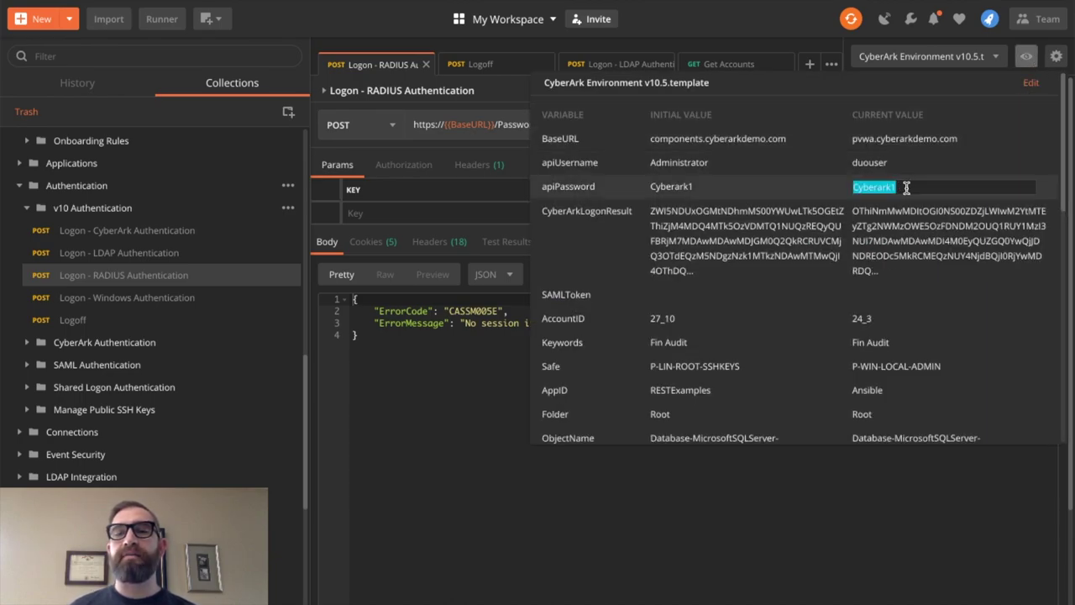
pyautogui.click(909, 188)
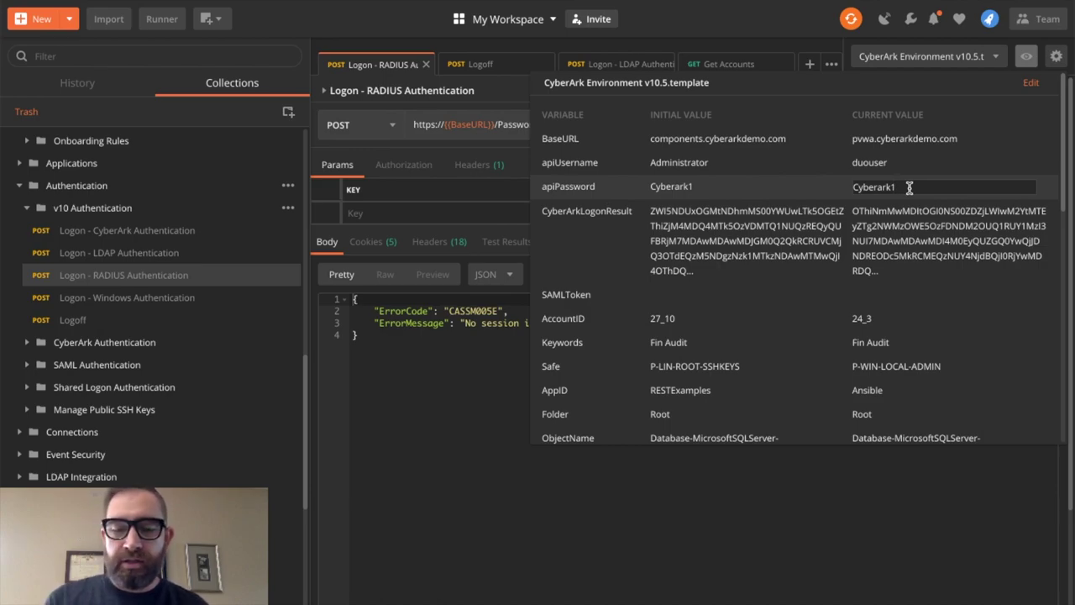
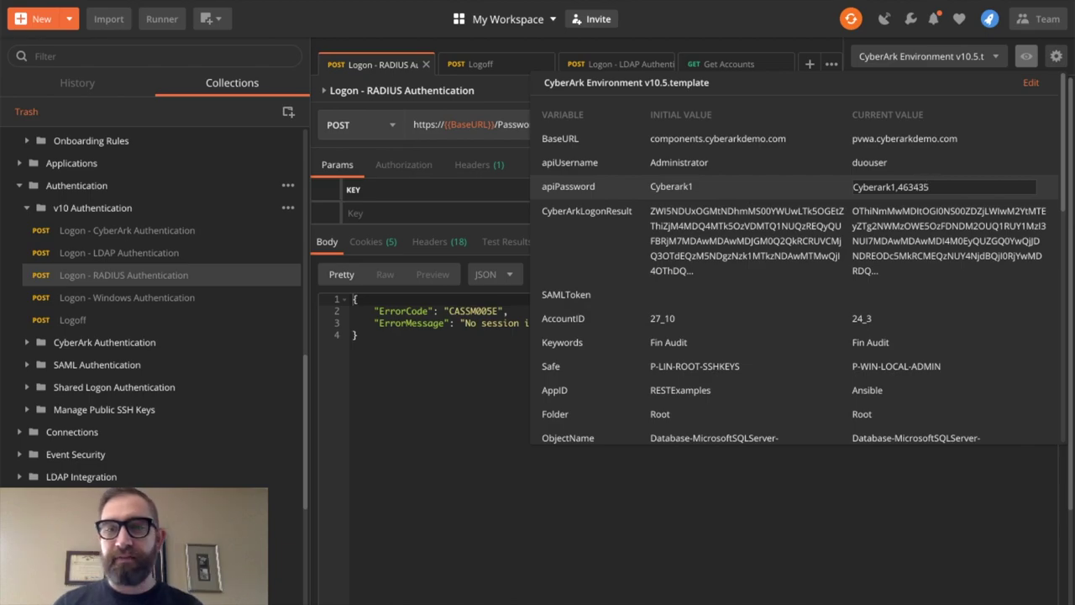
pyautogui.click(638, 516)
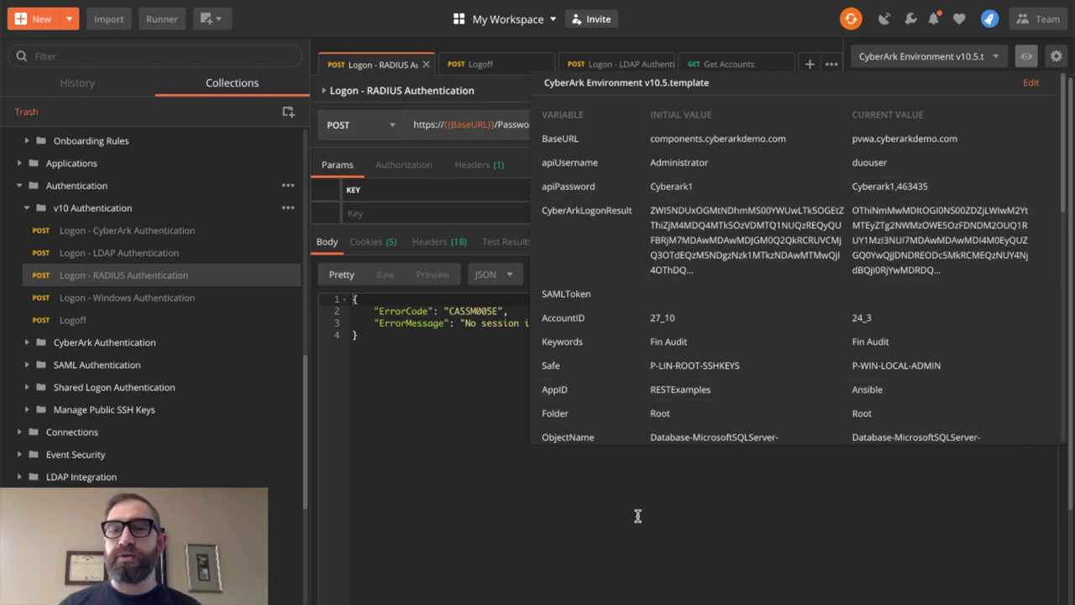
pyautogui.click(637, 516)
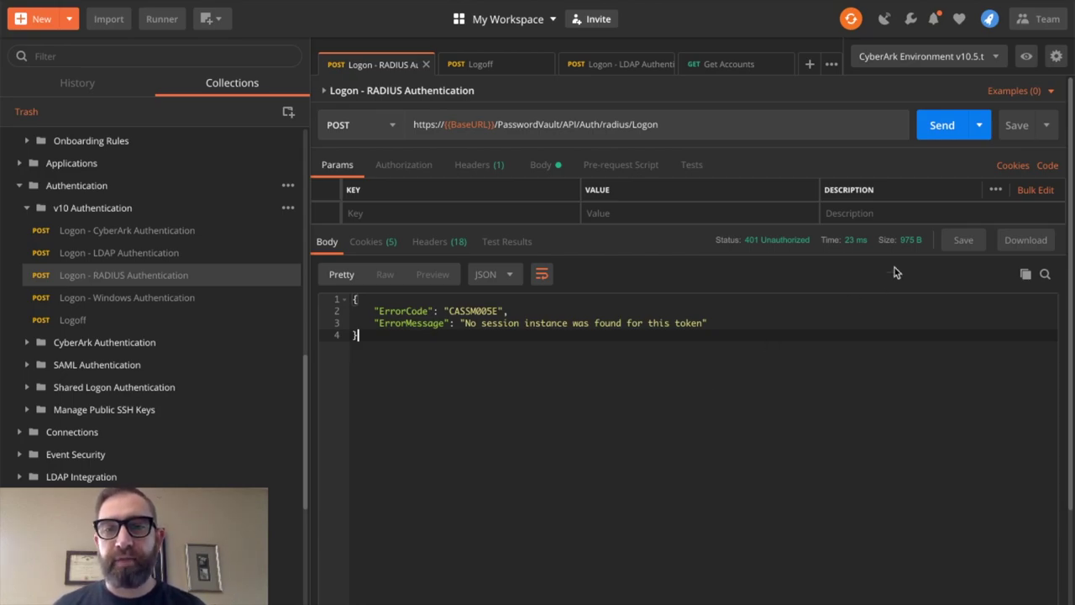
# Send the passcode-appended RADIUS logon request, which returns 200 OK with a session token
pyautogui.click(939, 136)
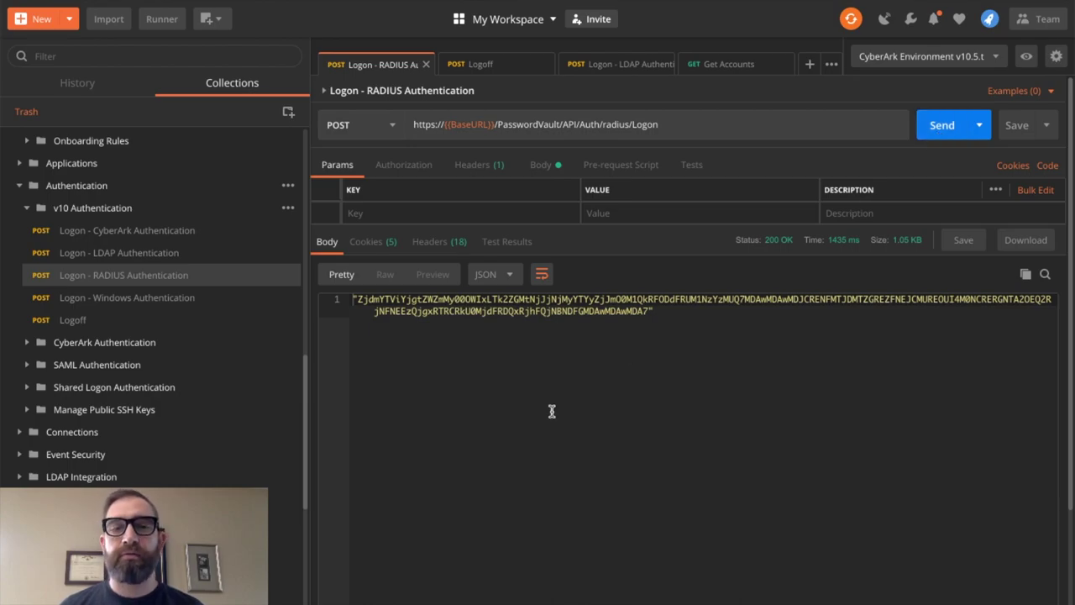
pyautogui.click(1026, 56)
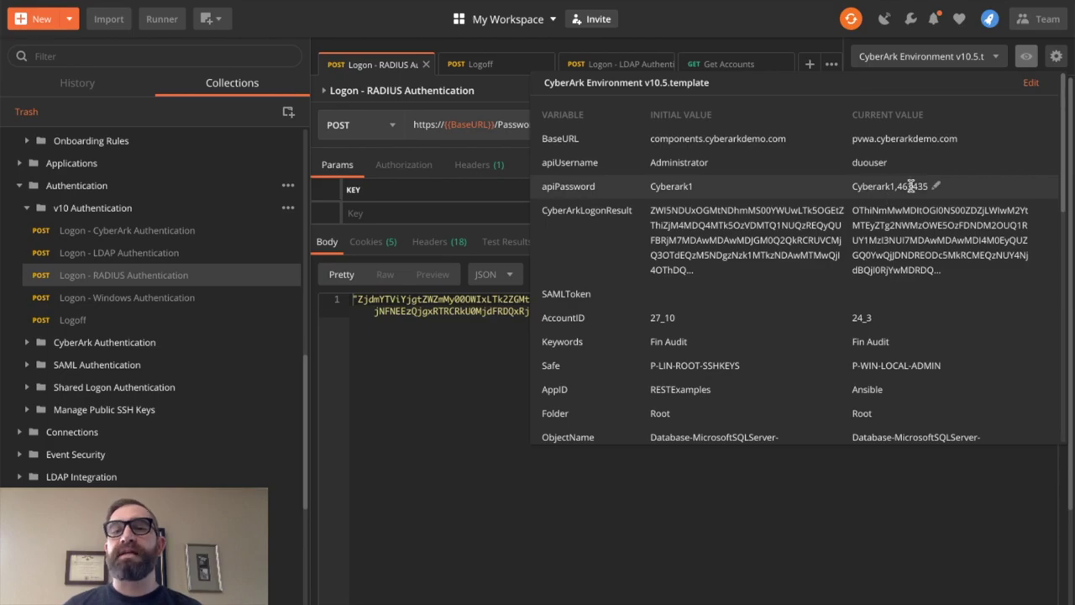
pyautogui.click(692, 515)
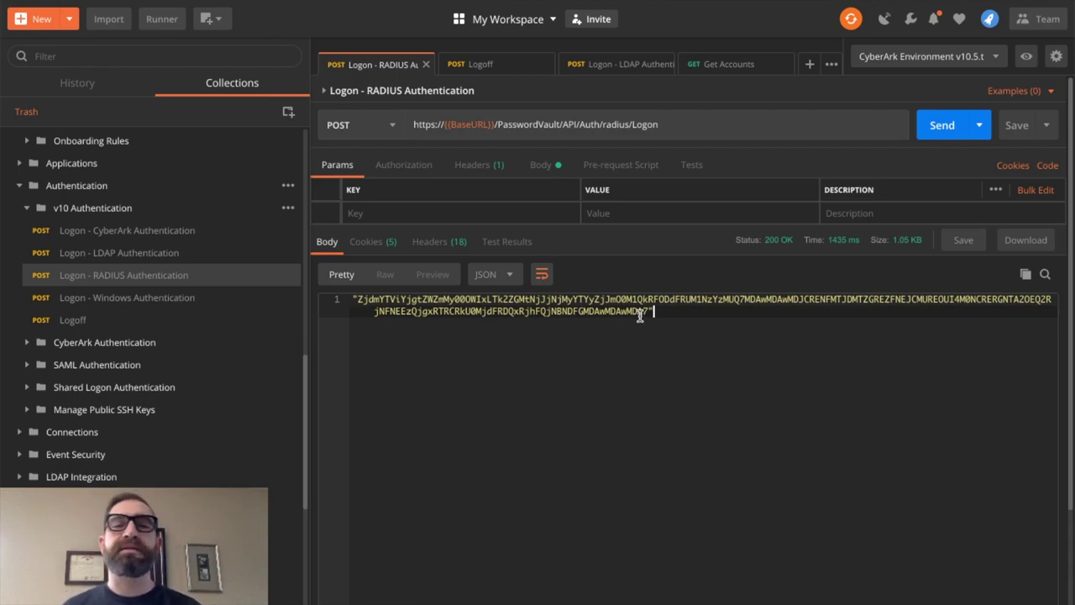
# Store the new session token in CyberArkLogonResult and send the Logoff request
pyautogui.moveTo(652, 310); pyautogui.dragTo(359, 299)
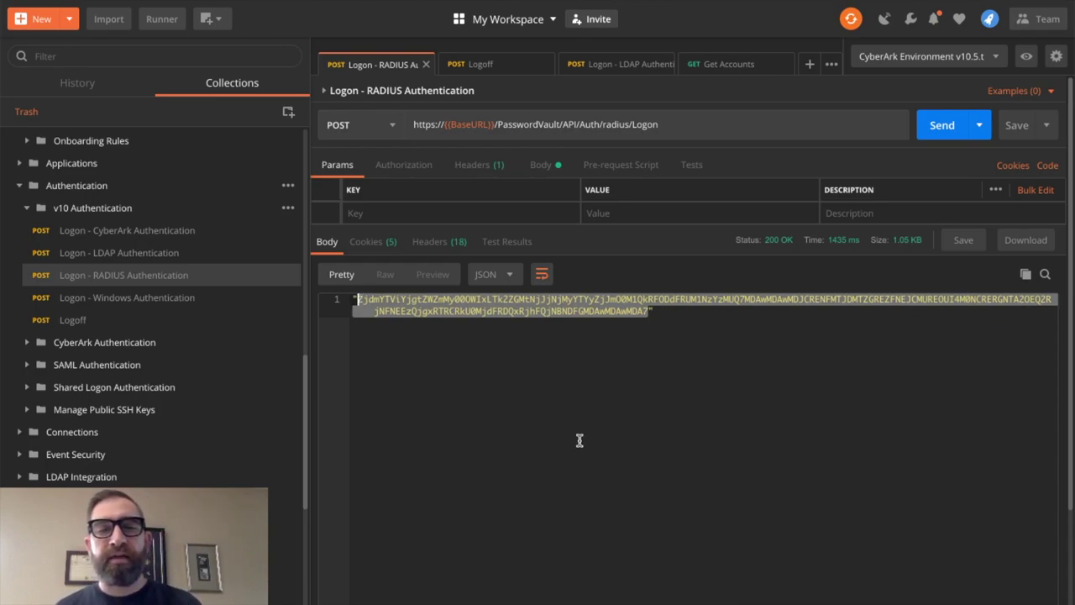
pyautogui.click(1027, 56)
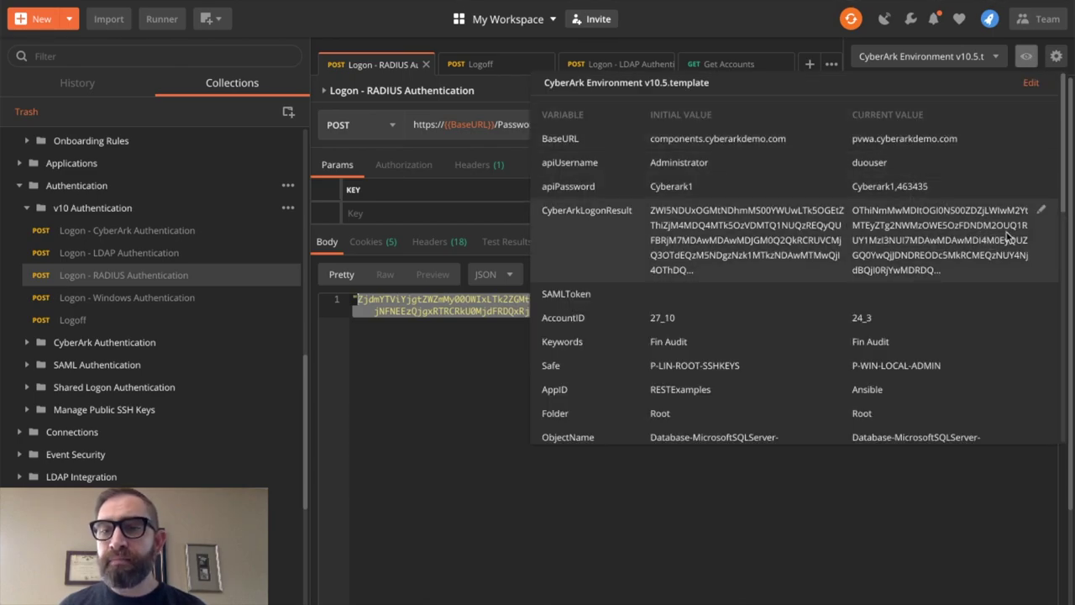
pyautogui.click(1041, 210)
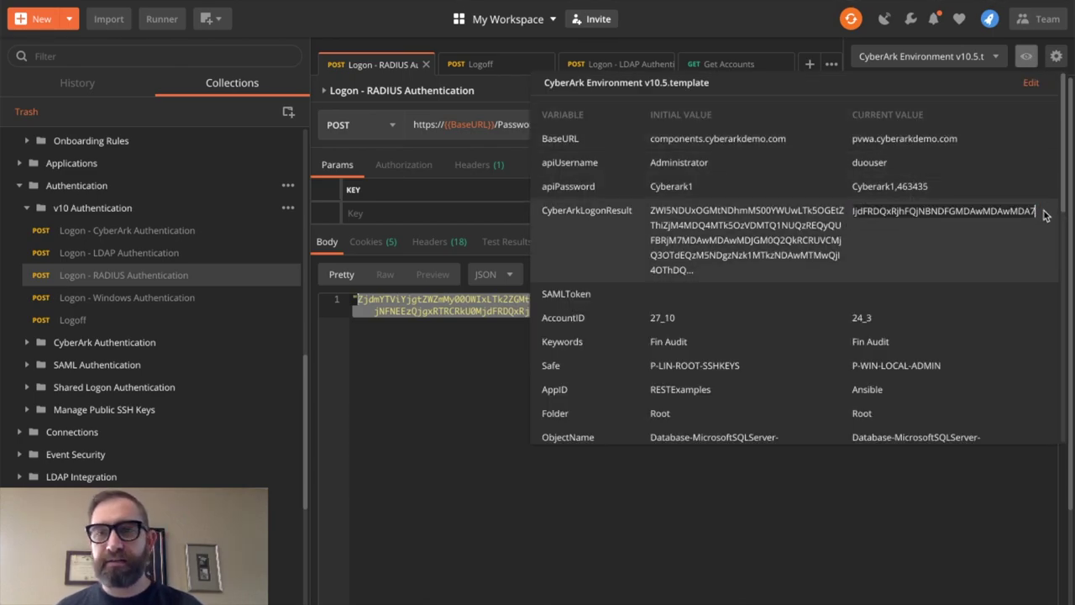
pyautogui.hotkey('ctrl', 'v')
pyautogui.click(727, 521)
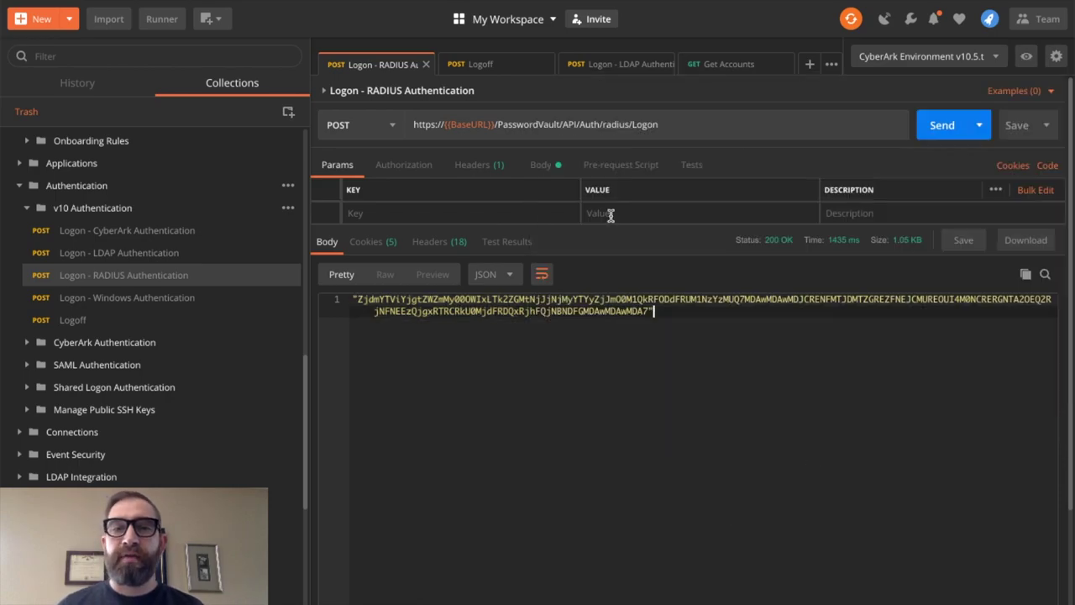
pyautogui.click(478, 65)
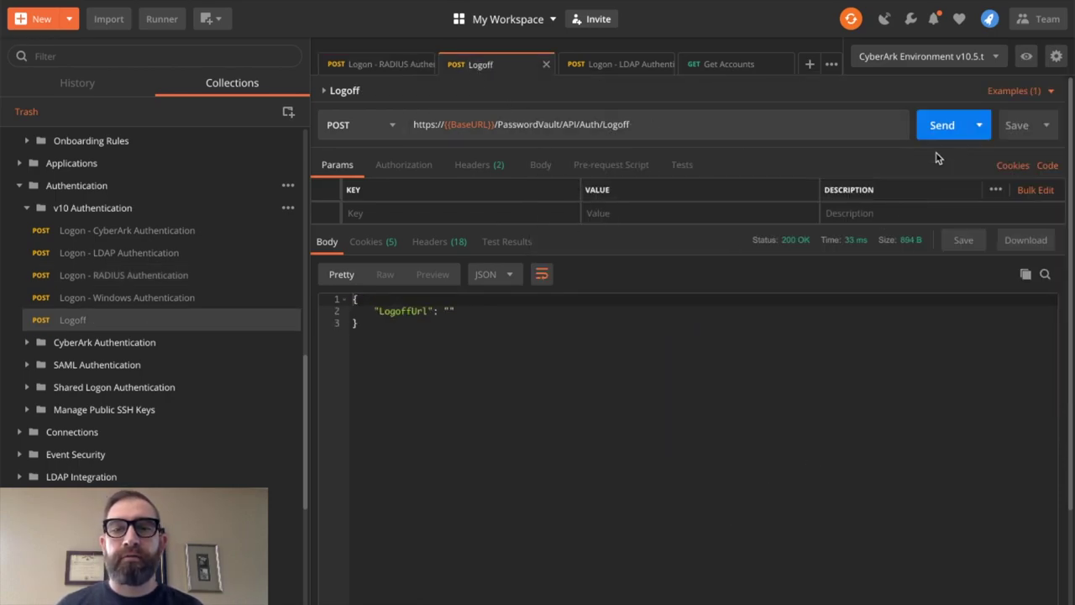
pyautogui.click(942, 126)
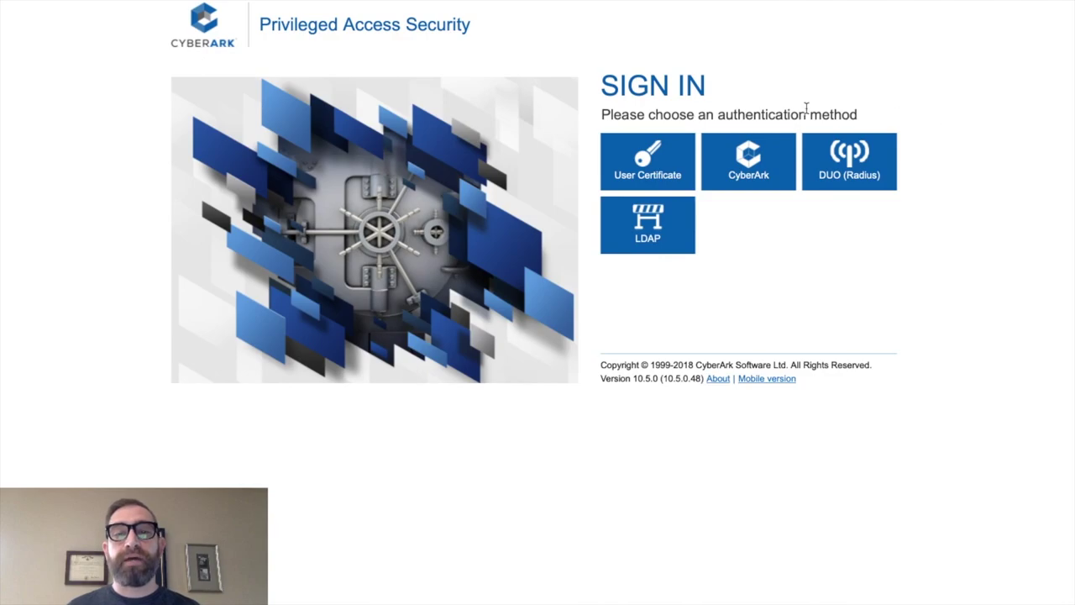
# Choose the DUO (Radius) tile on the PVWA sign-in page
pyautogui.click(855, 160)
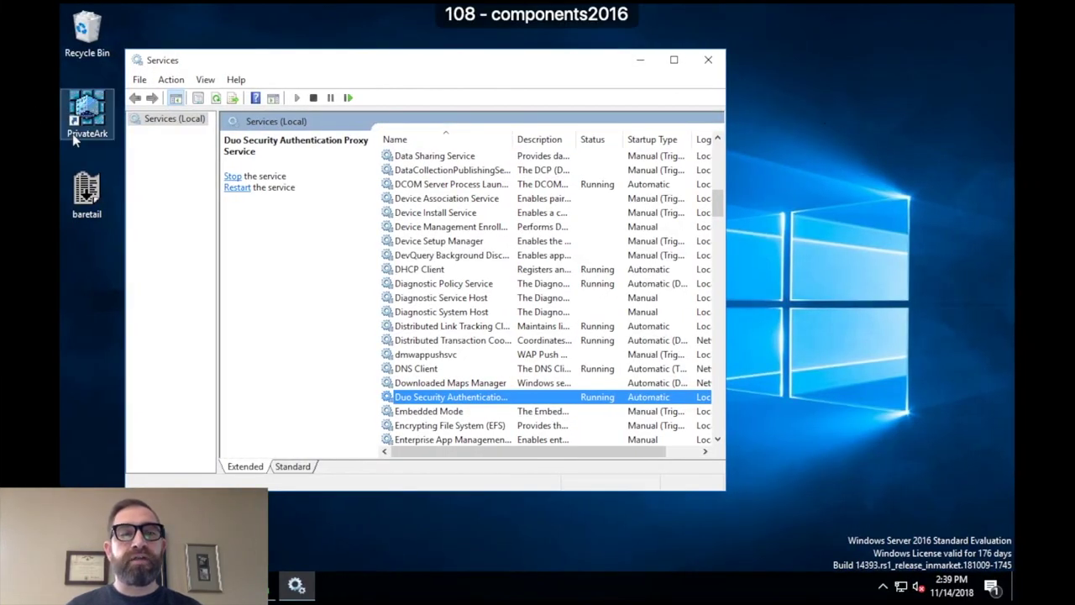
# Launch PrivateArk and log on to the PROD Vault with the vault password
pyautogui.doubleClick(82, 124)
pyautogui.doubleClick(82, 124)
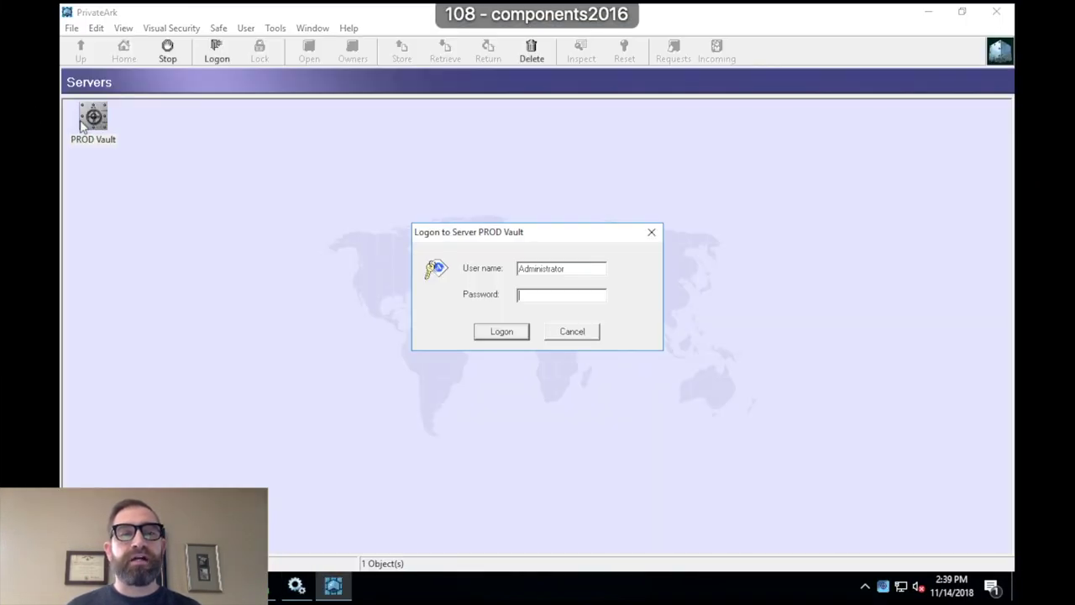
pyautogui.write('*******')
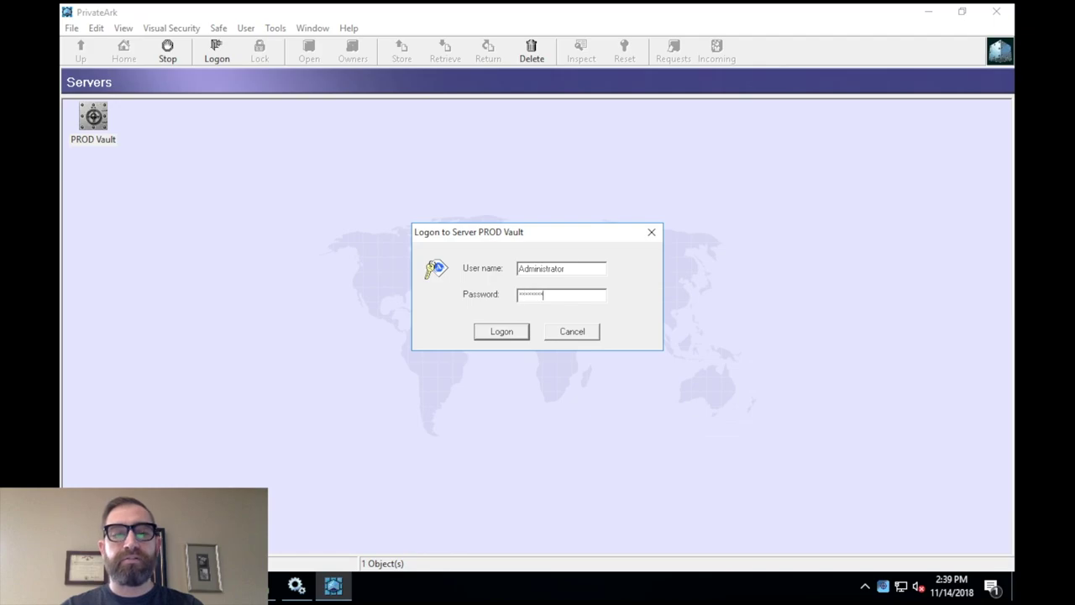
pyautogui.press('Return')
# Open Tools > Administrative Tools > Users and Groups and open duouser for updating
pyautogui.click(276, 28)
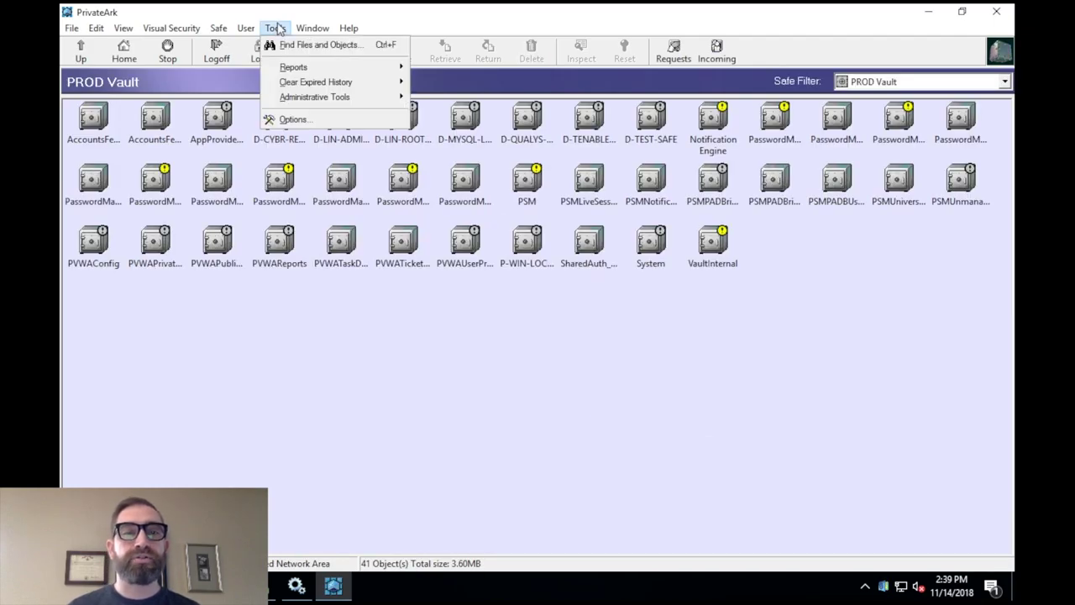
pyautogui.moveTo(369, 99)
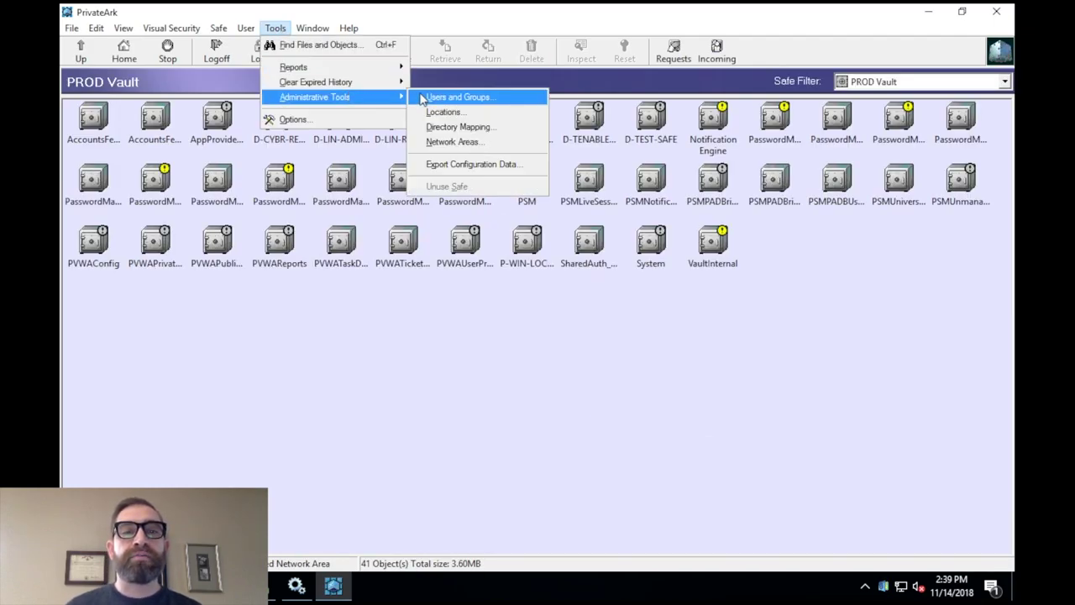
pyautogui.click(420, 98)
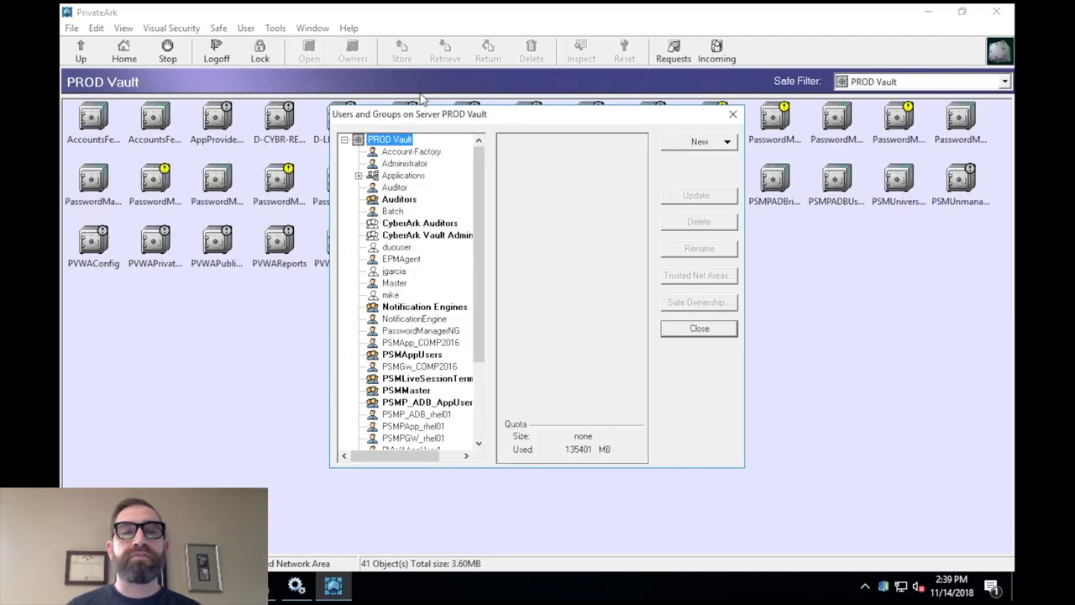
pyautogui.click(398, 247)
pyautogui.click(704, 199)
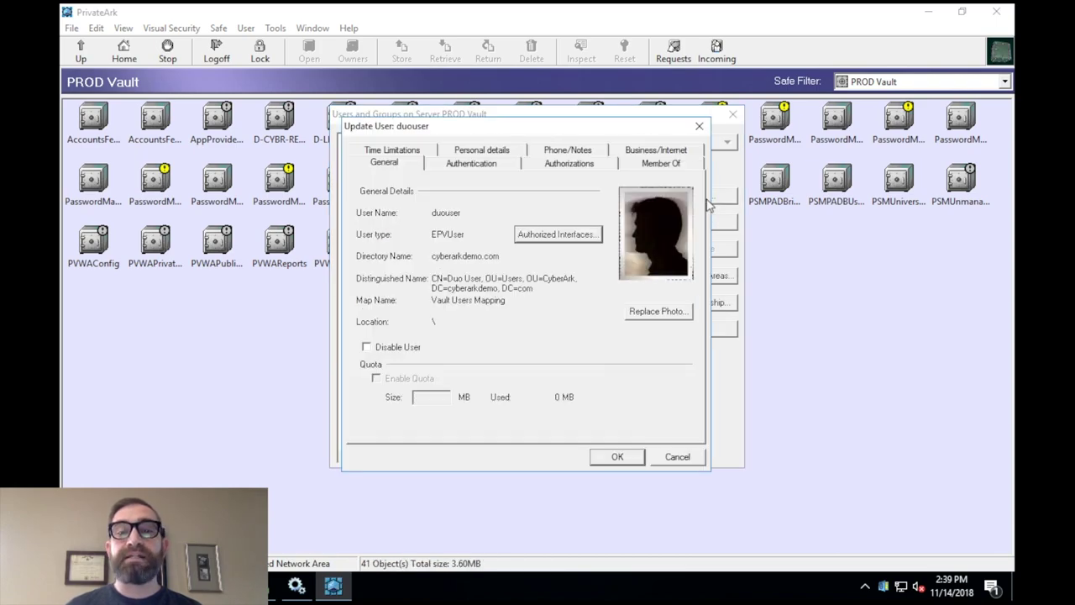
# Confirm duouser uses RADIUS Authentication, close the dialogs unchanged, and return to Postman
pyautogui.click(461, 168)
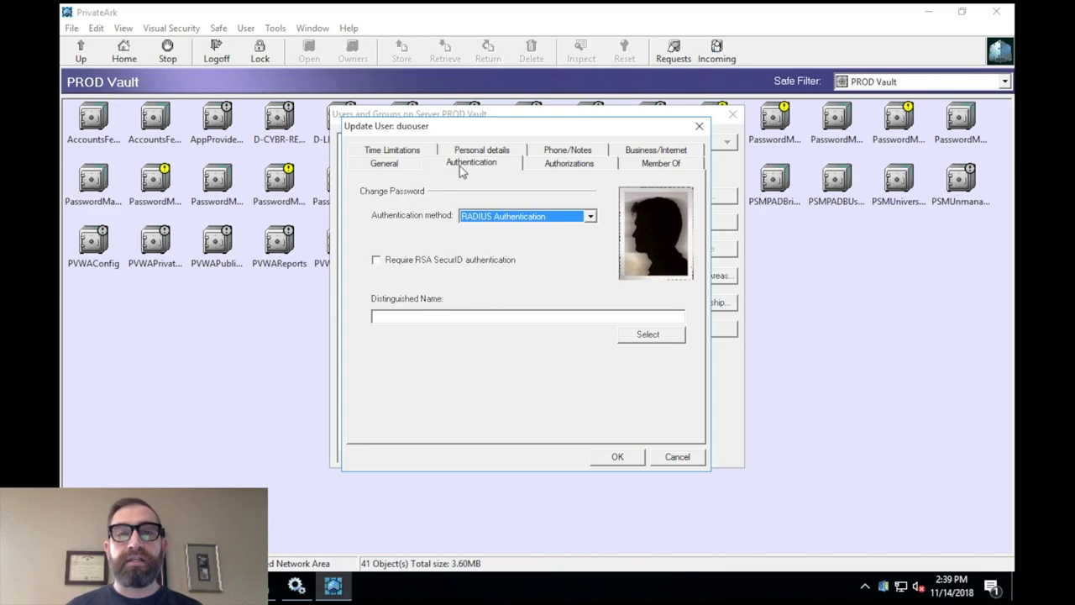
pyautogui.click(591, 217)
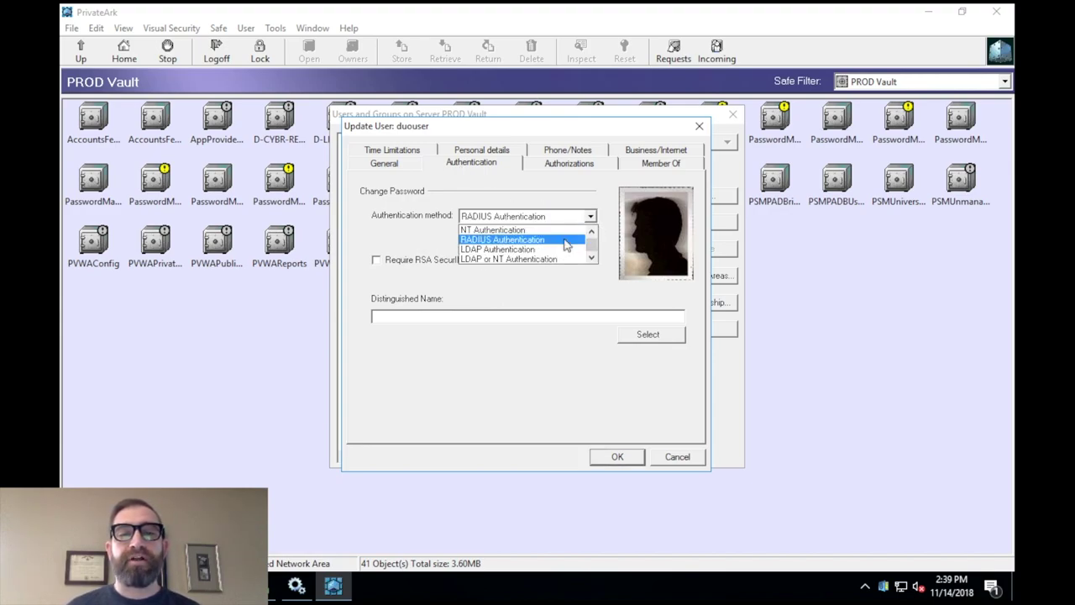
pyautogui.click(567, 139)
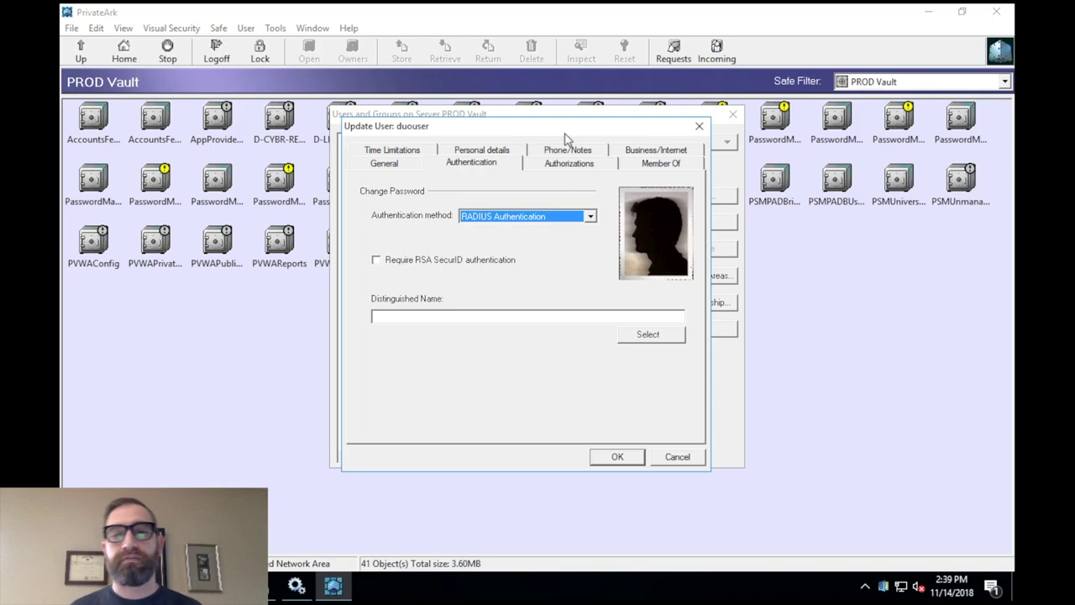
pyautogui.click(699, 126)
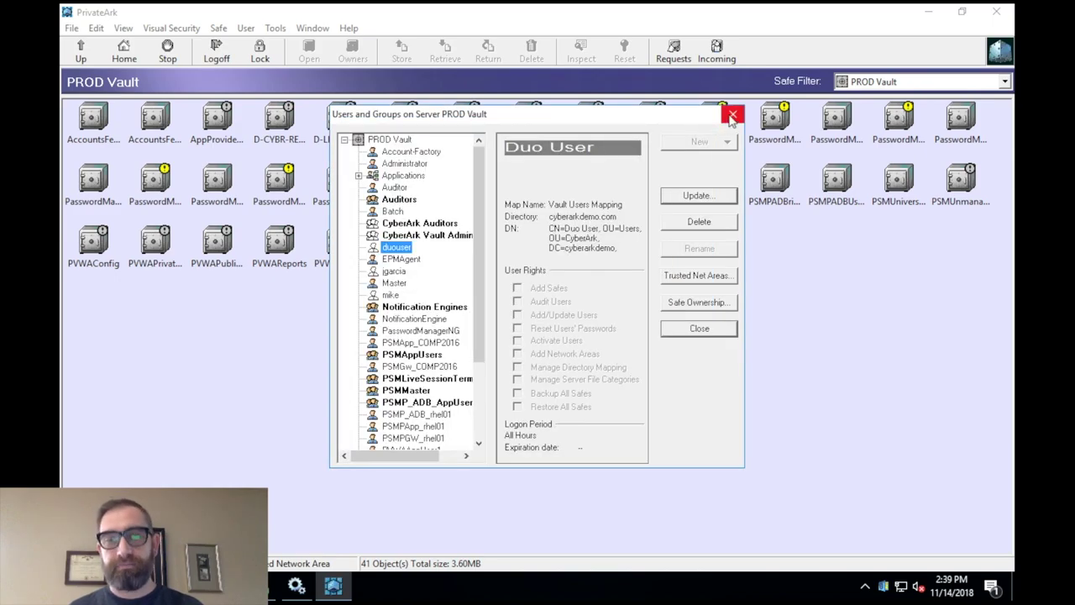
pyautogui.click(732, 115)
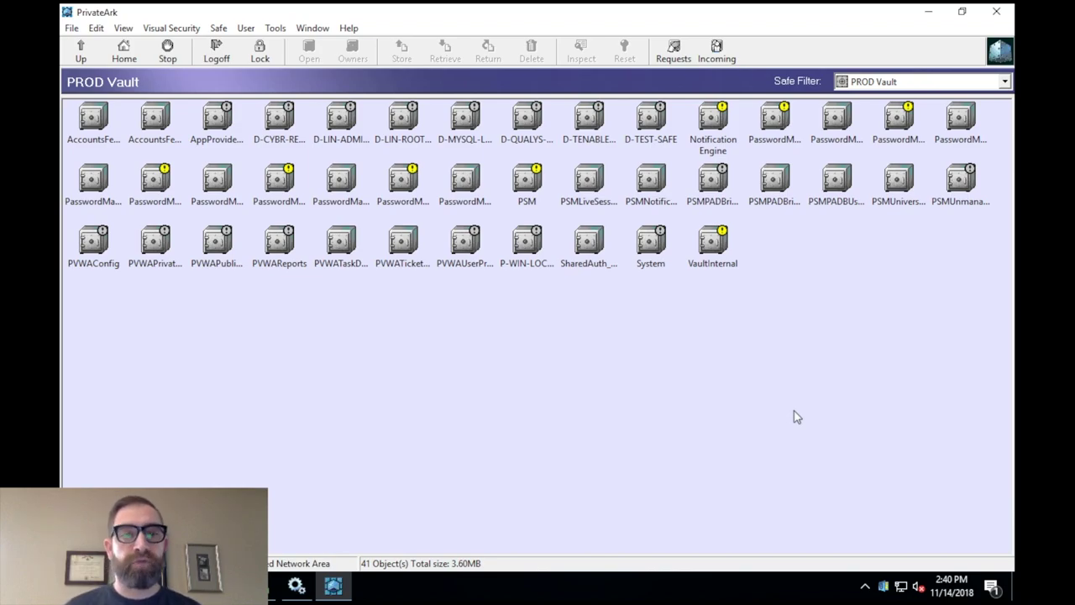
pyautogui.hotkey('ctrl', 'Left')
pyautogui.hotkey('ctrl', 'Left')
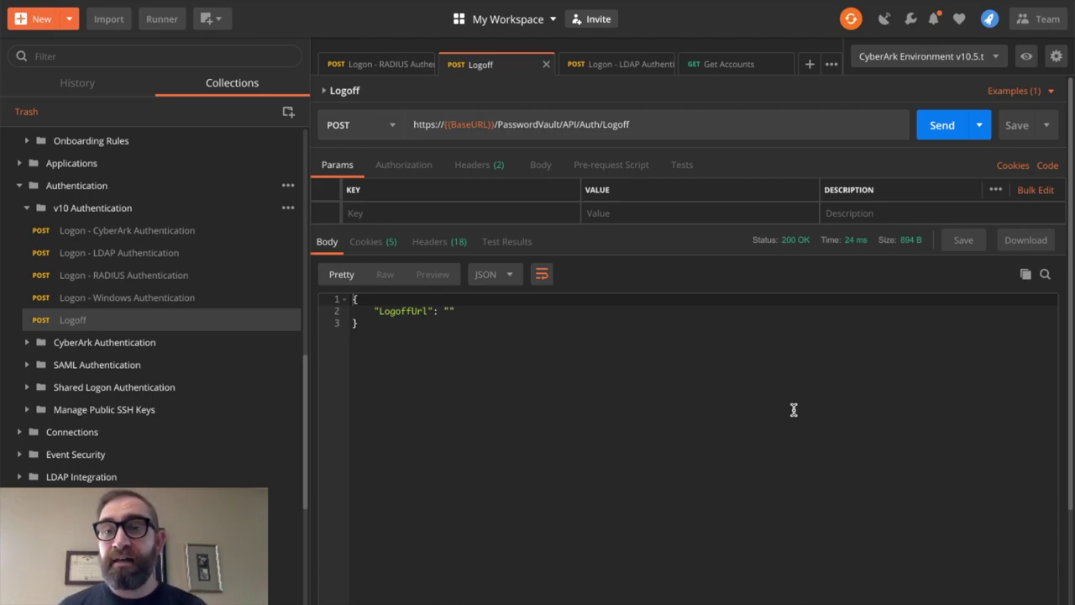
pyautogui.click(1014, 166)
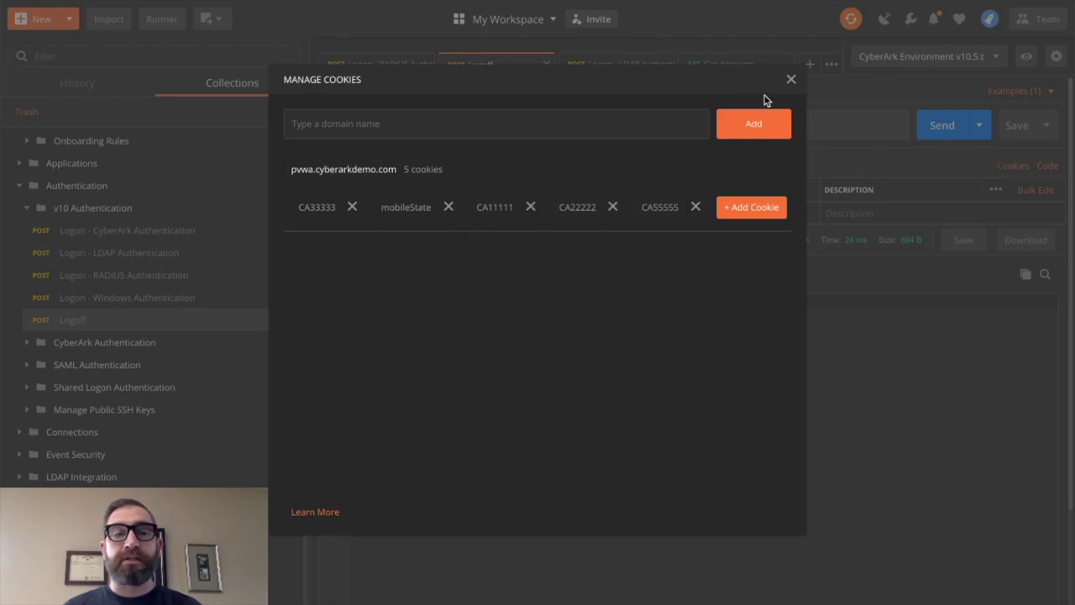
pyautogui.click(790, 81)
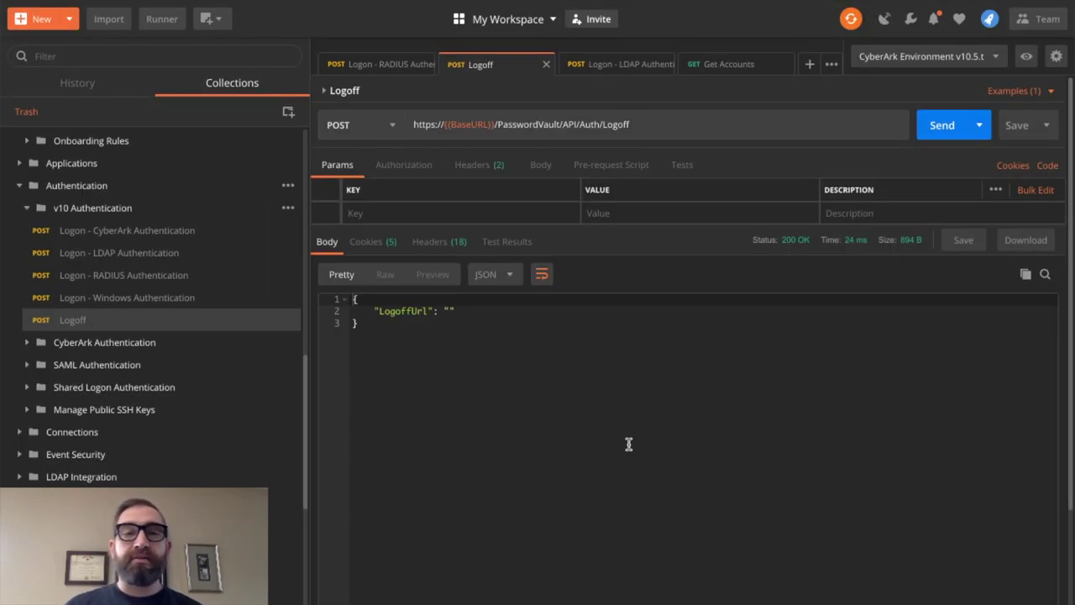